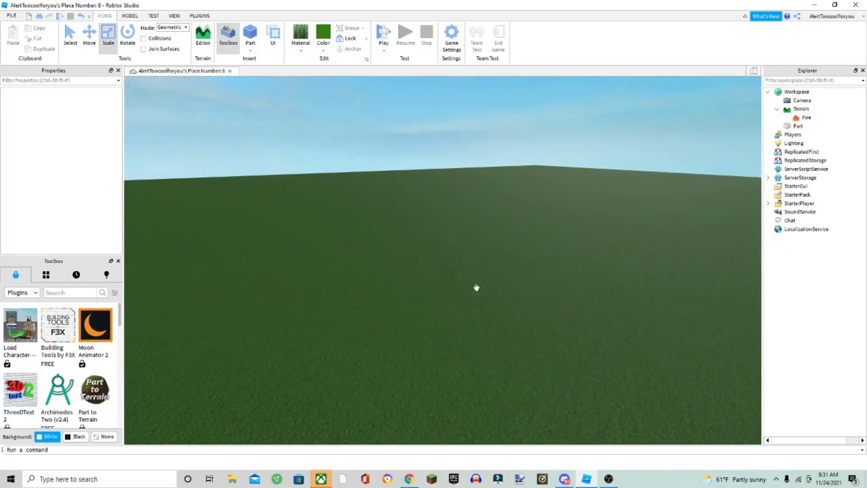
# Step: Open the Terrain Editor's map generator and set the biome choice to Hills, with biome size 100 and caves on
pyautogui.moveTo(446, 258); pyautogui.dragTo(441, 263, button='right')
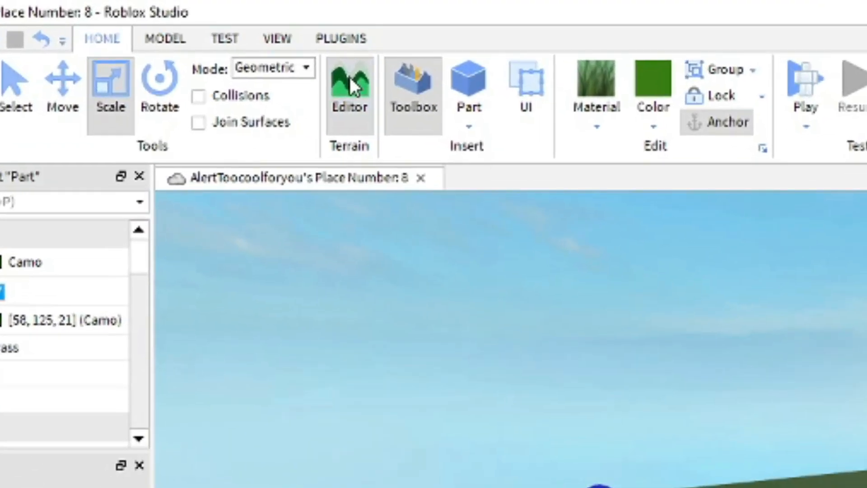
pyautogui.click(203, 34)
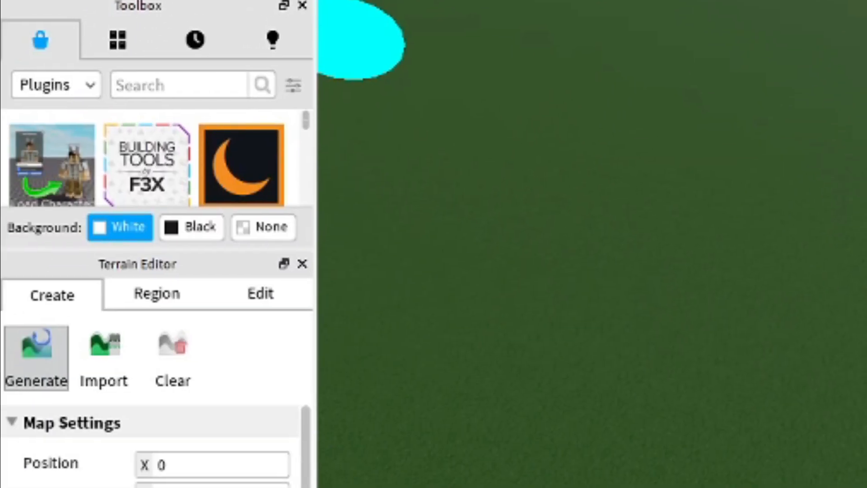
pyautogui.scroll(-5, 308, 452)
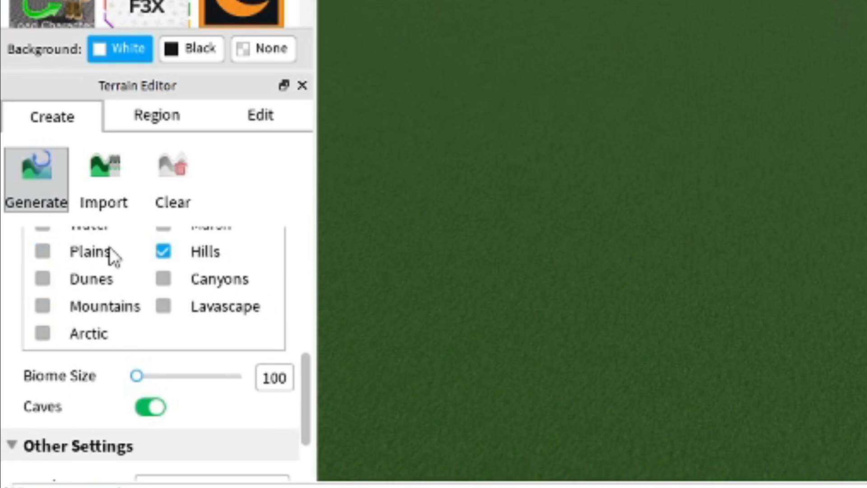
pyautogui.click(162, 251)
pyautogui.scroll(2, 137, 304)
pyautogui.scroll(-4, 142, 306)
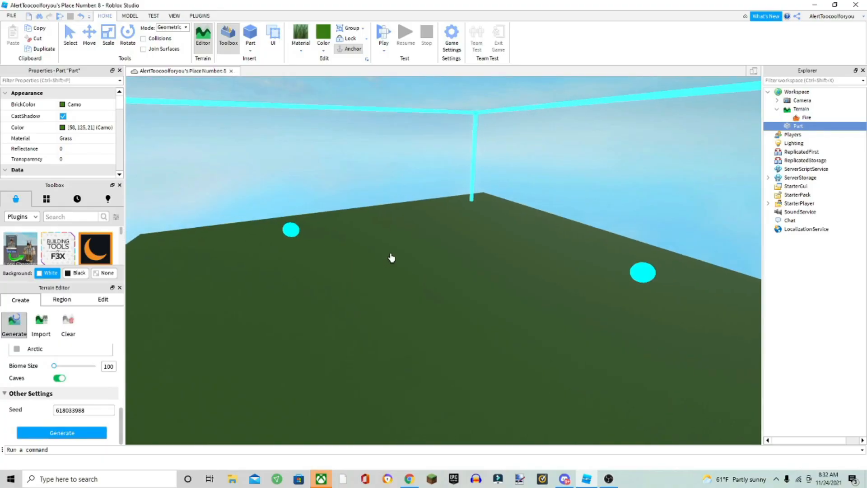
# Step: Generate the hilly terrain with seed 618033988 over the area around the green baseplate
pyautogui.moveTo(389, 256); pyautogui.dragTo(387, 256, button='right')
pyautogui.press('s')
pyautogui.moveTo(360, 155); pyautogui.dragTo(377, 278)
pyautogui.moveTo(470, 235); pyautogui.dragTo(473, 236, button='right')
pyautogui.moveTo(383, 195); pyautogui.dragTo(384, 195, button='right')
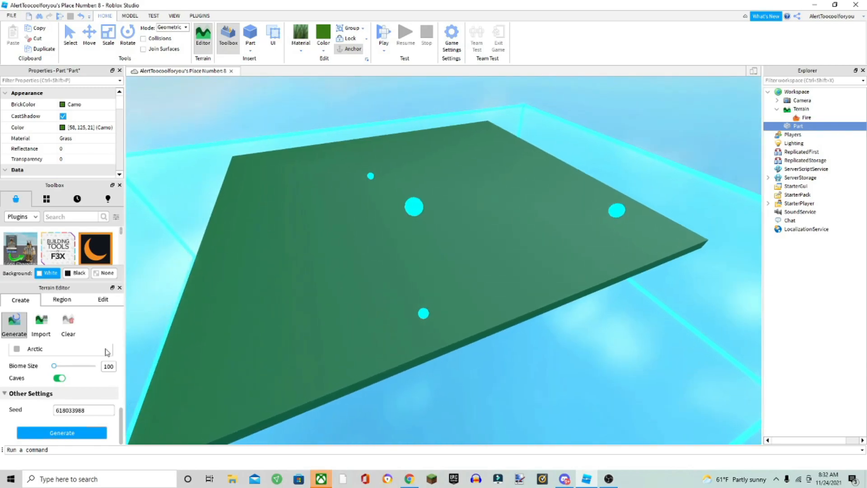
pyautogui.click(72, 432)
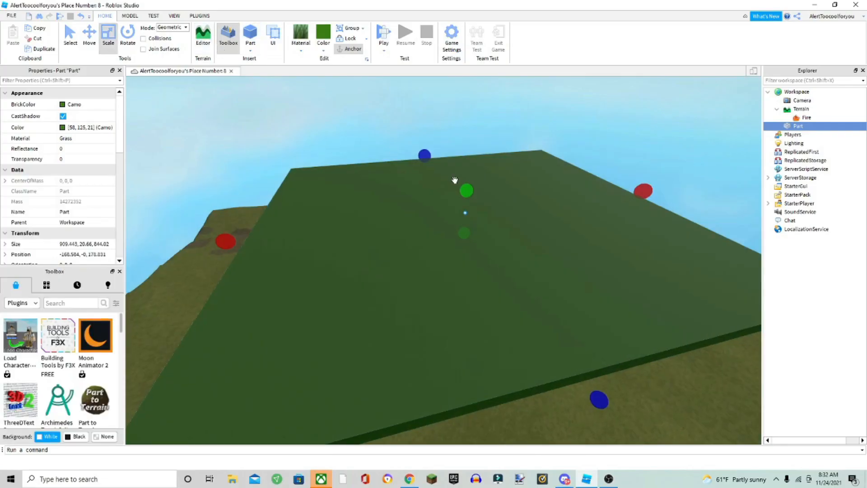
# Step: Delete the large flat green part that covers the generated terrain
pyautogui.moveTo(430, 244); pyautogui.dragTo(431, 243, button='right')
pyautogui.press('Delete')
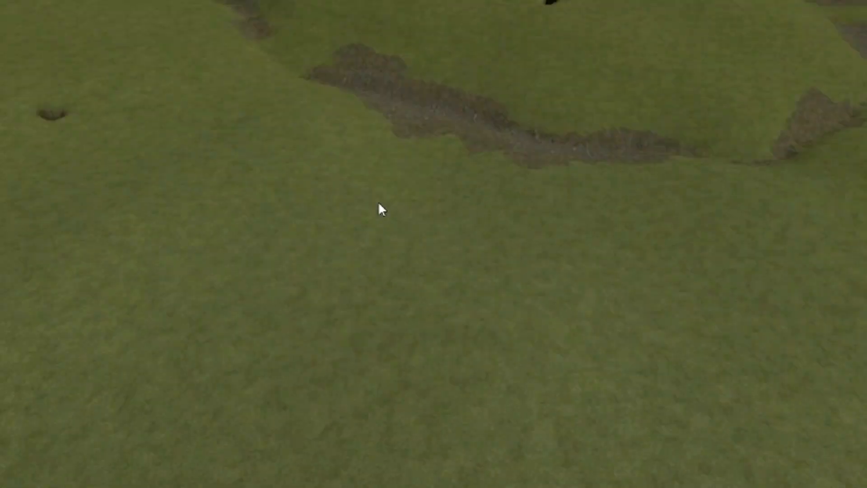
pyautogui.moveTo(379, 203); pyautogui.dragTo(379, 204, button='right')
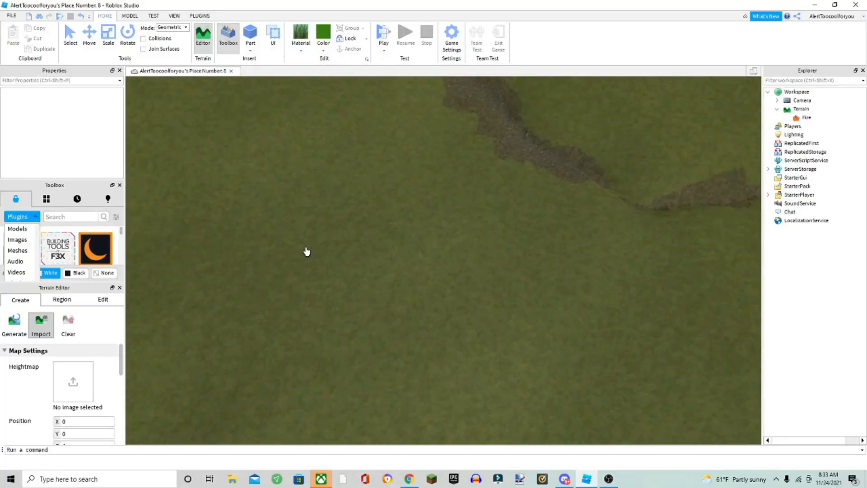
# Step: Mark a large rectangular region on the hilly ground with the terrain region Fill tool and fill it
pyautogui.moveTo(306, 251); pyautogui.dragTo(327, 251, button='right')
pyautogui.click(62, 299)
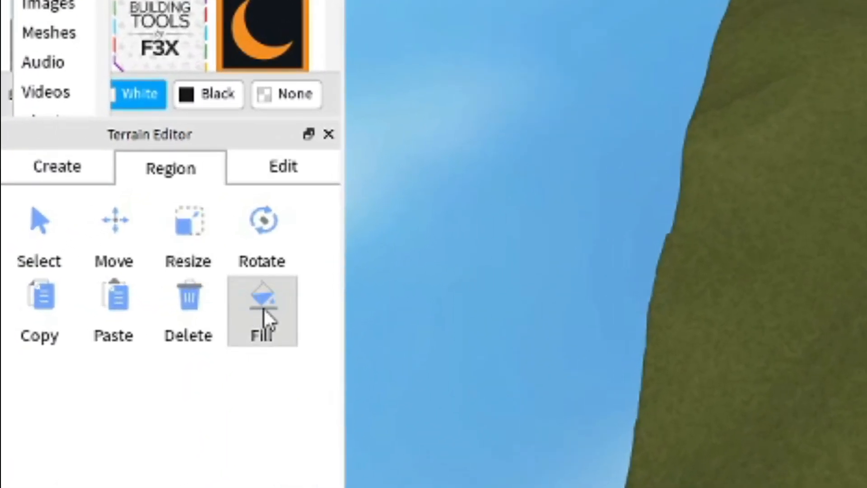
pyautogui.click(95, 352)
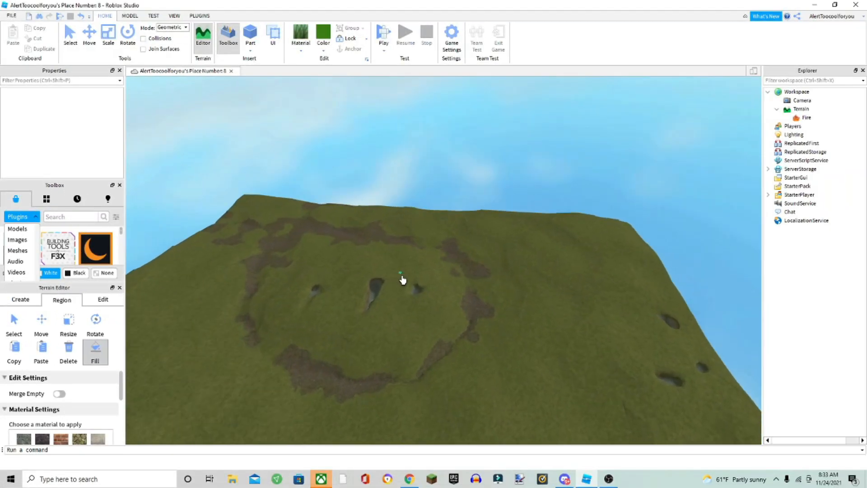
pyautogui.moveTo(389, 286); pyautogui.dragTo(184, 284)
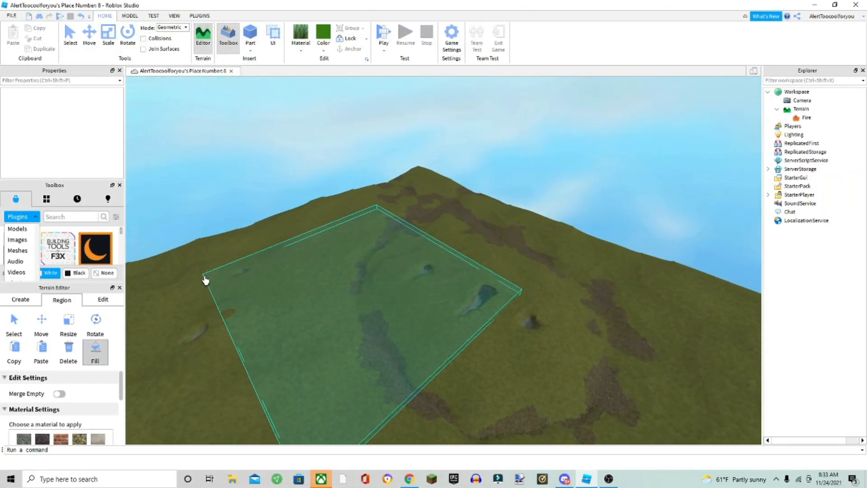
pyautogui.moveTo(122, 389); pyautogui.dragTo(121, 436)
pyautogui.click(100, 434)
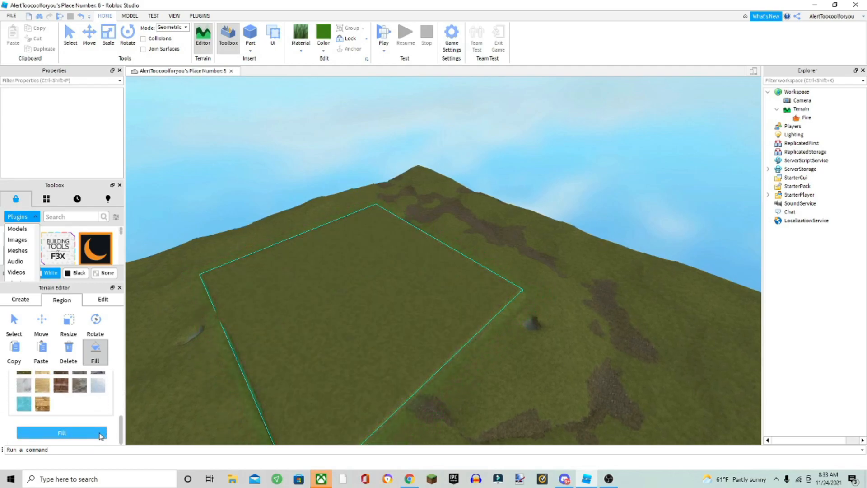
pyautogui.moveTo(347, 340); pyautogui.dragTo(334, 351, button='right')
pyautogui.scroll(2, 382, 310)
# Step: Choose the terrain Flatten brush with base size 64 and strength 1
pyautogui.click(21, 299)
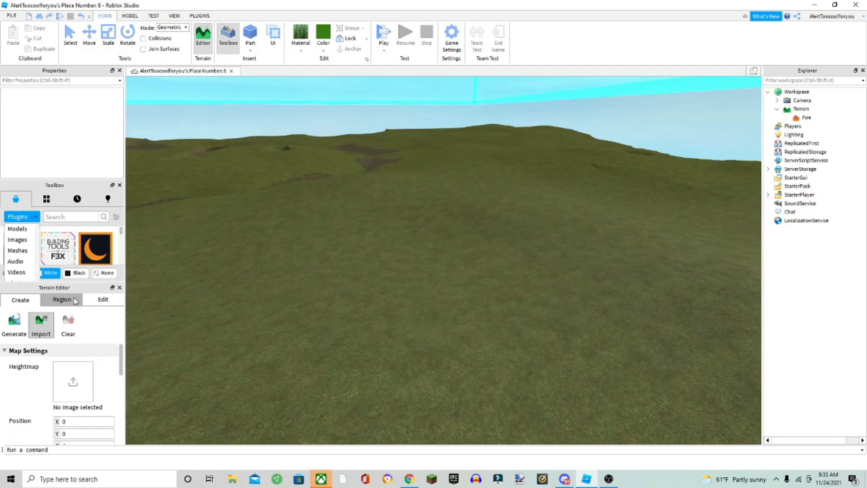
pyautogui.click(66, 305)
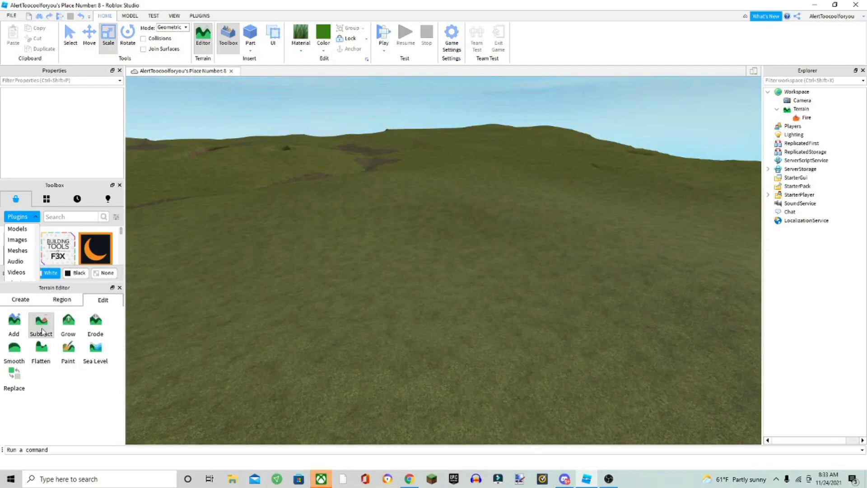
pyautogui.click(20, 330)
pyautogui.click(41, 323)
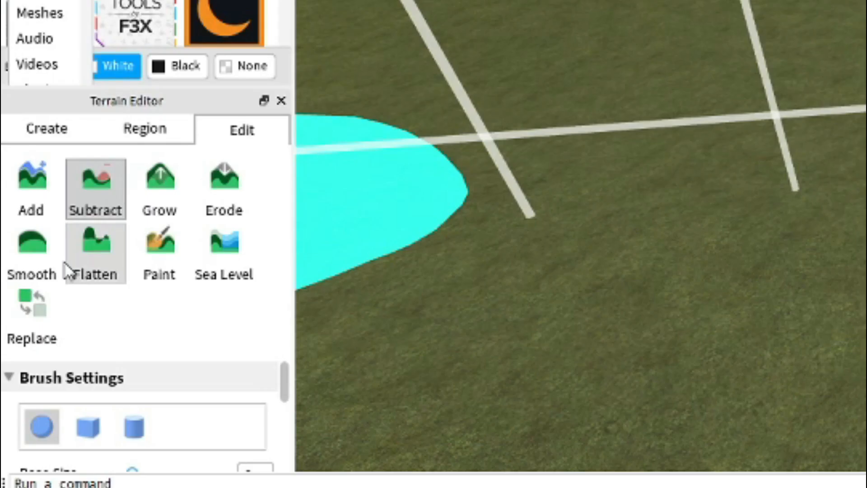
pyautogui.click(88, 260)
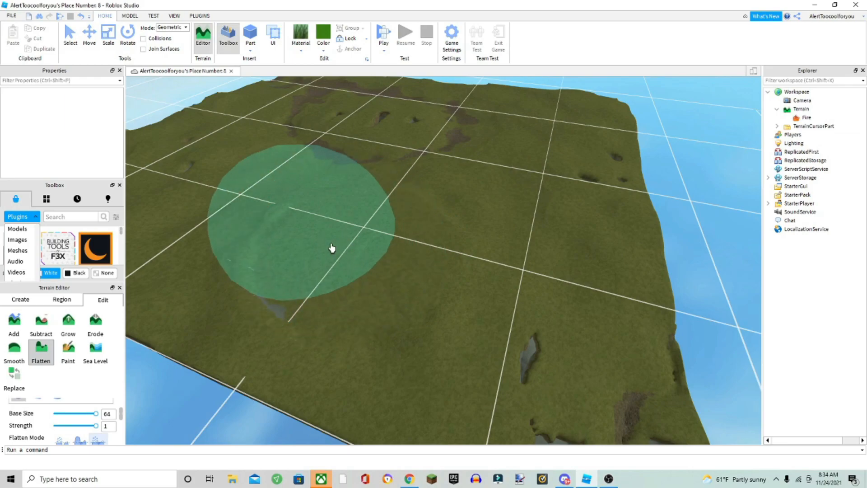
# Step: Inspect the grassy terrain at ground level and close the Terrain Editor
pyautogui.scroll(5, 478, 215)
pyautogui.moveTo(479, 215); pyautogui.dragTo(523, 244, button='right')
pyautogui.moveTo(547, 183); pyautogui.dragTo(549, 181, button='right')
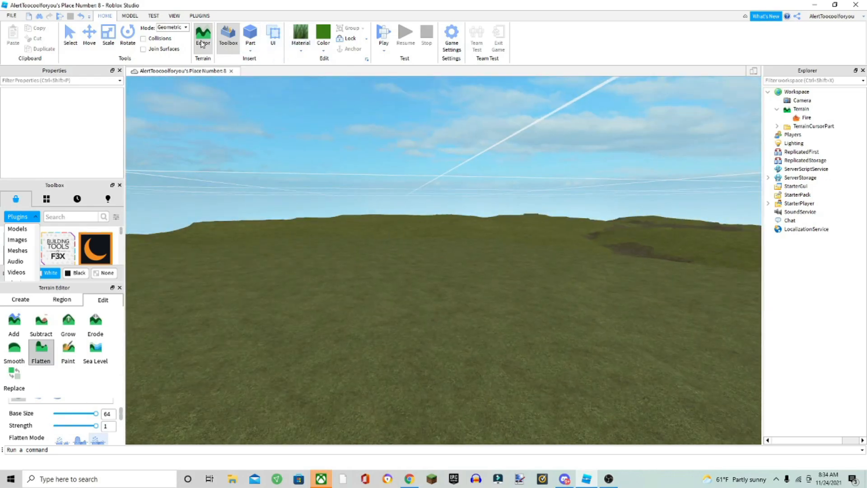
pyautogui.click(201, 44)
# Step: Start the Place Tree plugin and place a first group of trees at scale 1 on the grassy terrain
pyautogui.moveTo(435, 222); pyautogui.dragTo(436, 222, button='right')
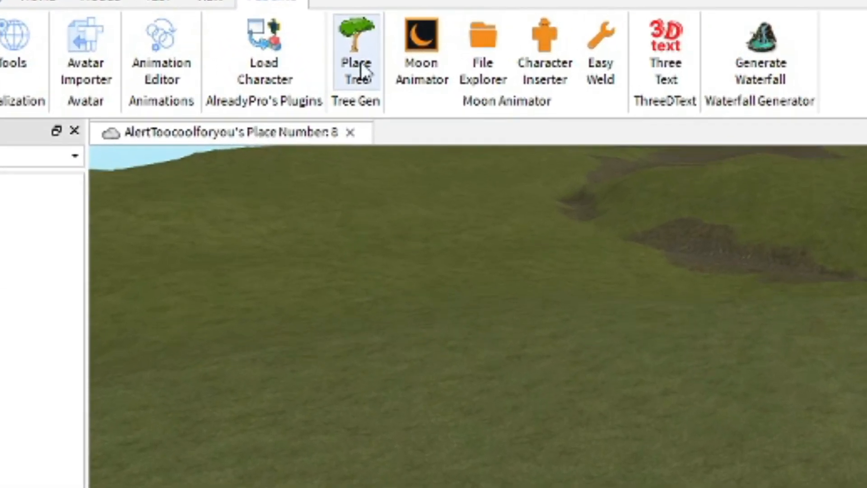
pyautogui.click(235, 35)
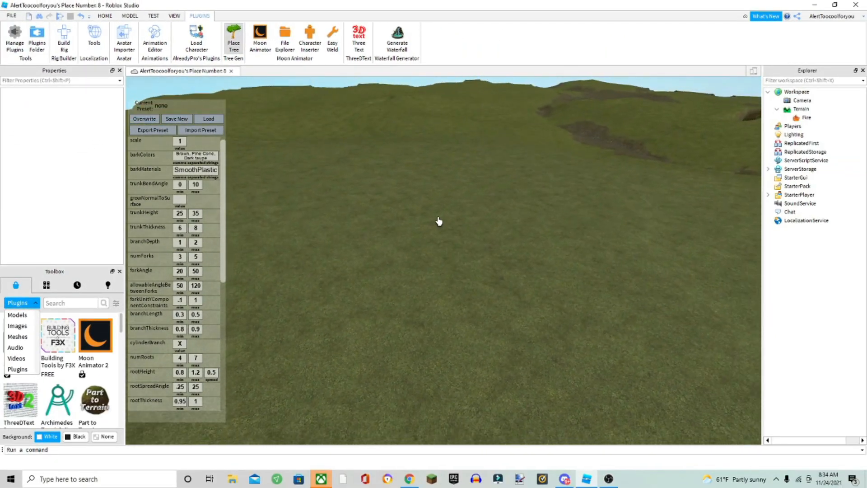
pyautogui.click(416, 215)
pyautogui.moveTo(417, 215); pyautogui.dragTo(414, 215, button='right')
pyautogui.click(413, 214)
pyautogui.click(413, 214)
pyautogui.click(415, 215)
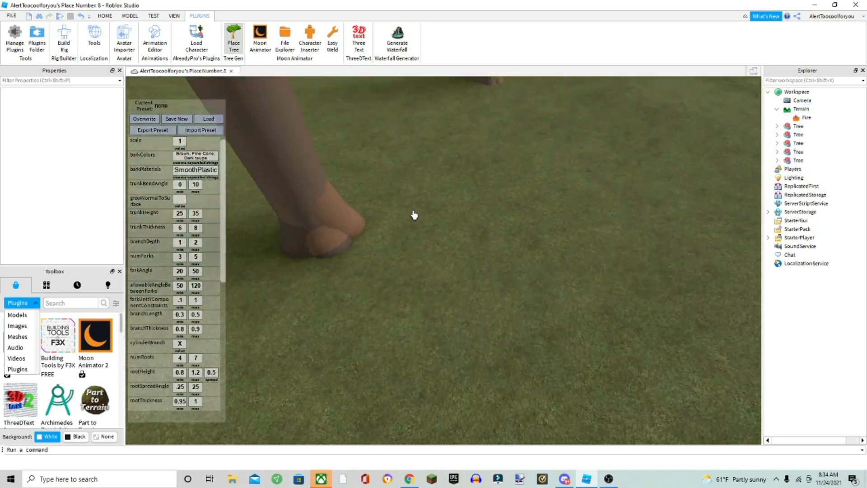
# Step: Place many more generated trees at scale 1, scattered across the open hillside
pyautogui.moveTo(359, 237); pyautogui.dragTo(356, 234, button='right')
pyautogui.click(289, 163)
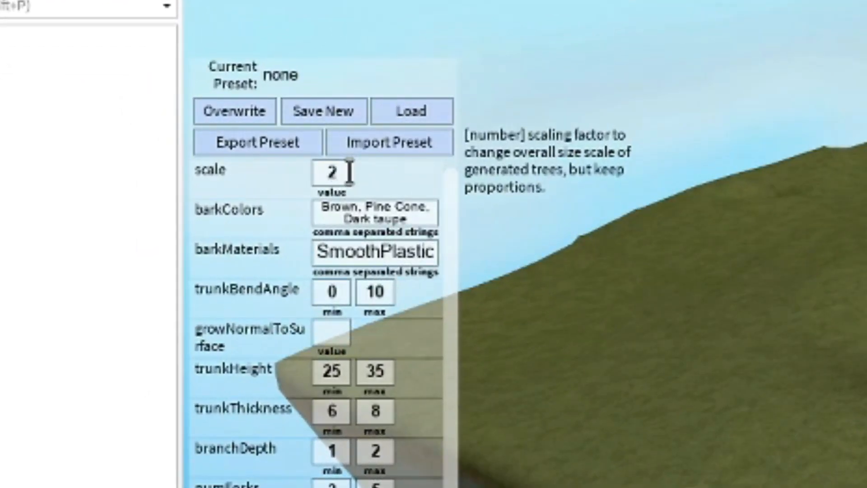
pyautogui.moveTo(830, 384); pyautogui.dragTo(827, 394, button='right')
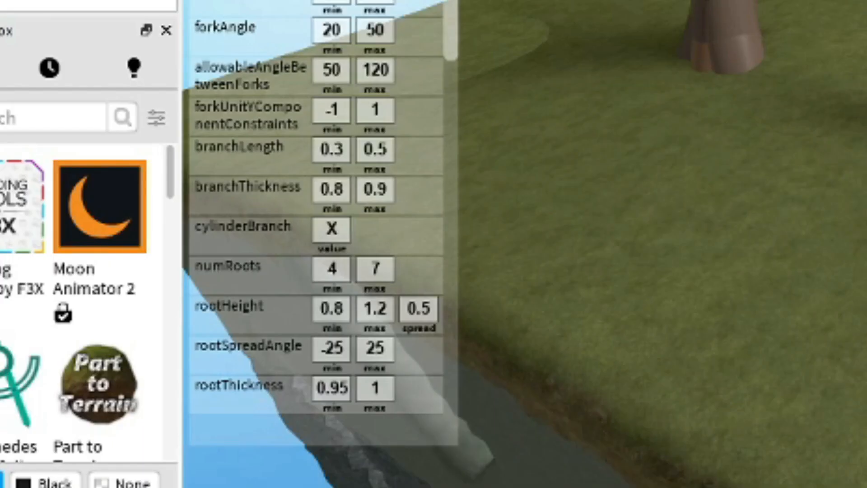
pyautogui.moveTo(460, 195); pyautogui.dragTo(458, 197, button='right')
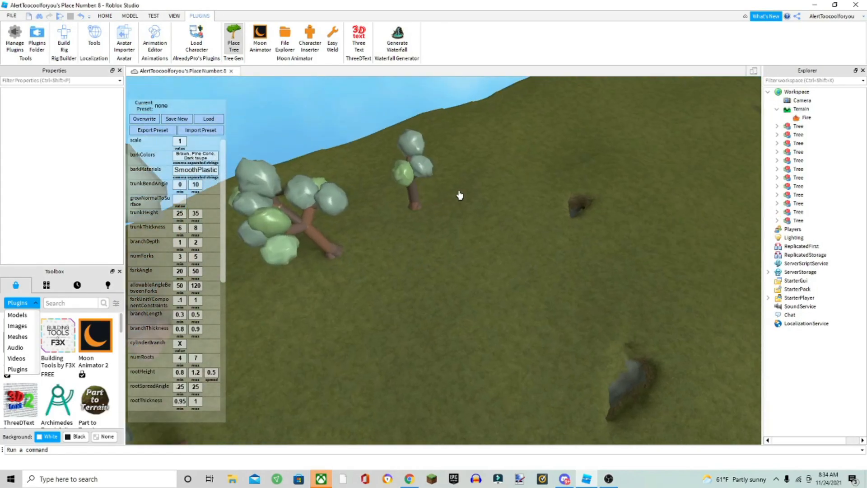
pyautogui.click(460, 195)
pyautogui.click(459, 195)
pyautogui.click(459, 195)
pyautogui.click(460, 195)
pyautogui.click(460, 195)
pyautogui.click(460, 196)
pyautogui.click(459, 195)
pyautogui.click(460, 195)
pyautogui.click(453, 194)
pyautogui.click(454, 195)
pyautogui.click(453, 194)
pyautogui.click(458, 197)
# Step: Add further trees in the remaining gaps of the terrain to complete the forest
pyautogui.click(593, 356)
pyautogui.moveTo(592, 356); pyautogui.dragTo(592, 356, button='right')
pyautogui.click(478, 253)
pyautogui.click(478, 254)
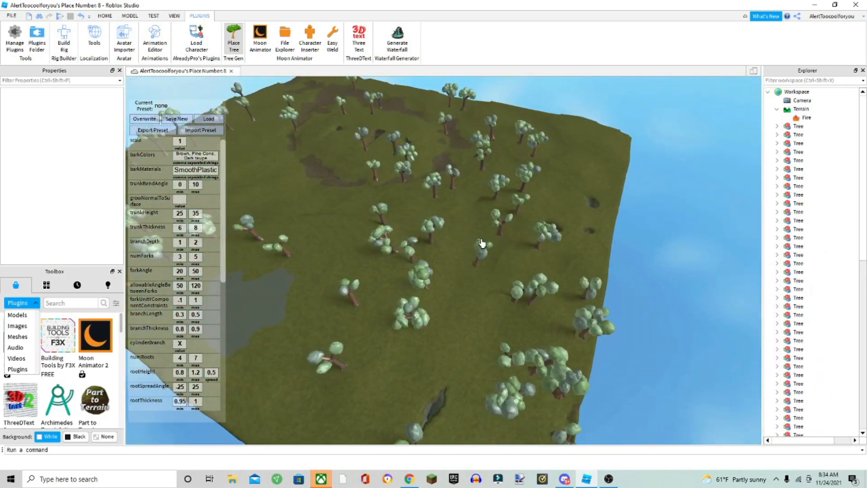
pyautogui.click(478, 253)
pyautogui.moveTo(408, 234); pyautogui.dragTo(408, 234, button='right')
pyautogui.click(333, 263)
# Step: Delete the unwanted trees in the foreground to leave an open grassy clearing
pyautogui.moveTo(470, 321); pyautogui.dragTo(470, 321, button='right')
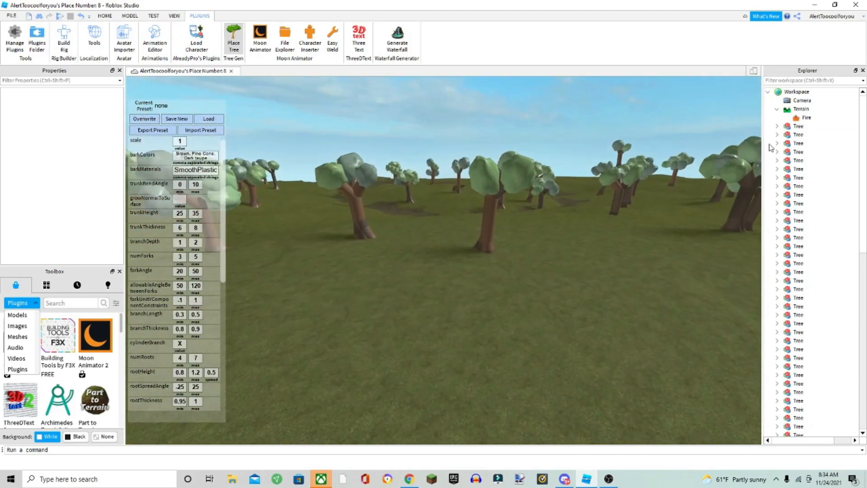
pyautogui.press('Delete')
pyautogui.moveTo(510, 170); pyautogui.dragTo(472, 198, button='right')
pyautogui.click(418, 165)
pyautogui.press('Delete')
pyautogui.press('Delete')
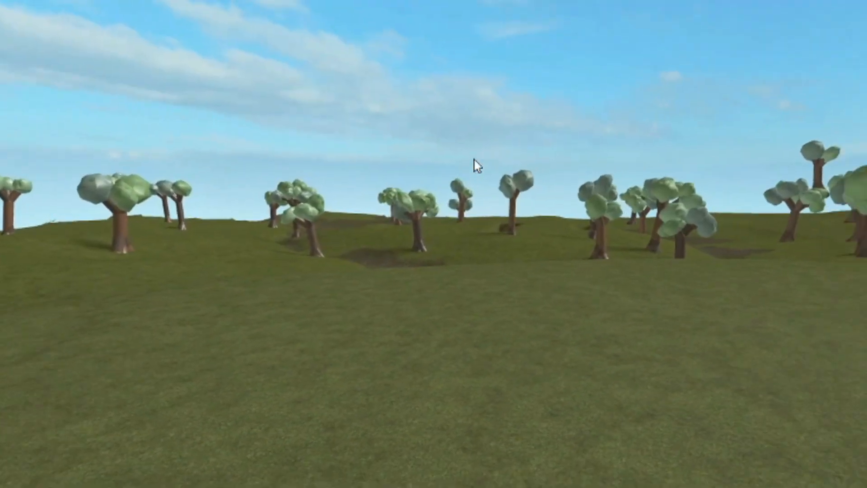
# Step: Enable Decoration on the Terrain object so that grass blades cover the ground
pyautogui.moveTo(474, 159); pyautogui.dragTo(473, 159, button='right')
pyautogui.click(790, 92)
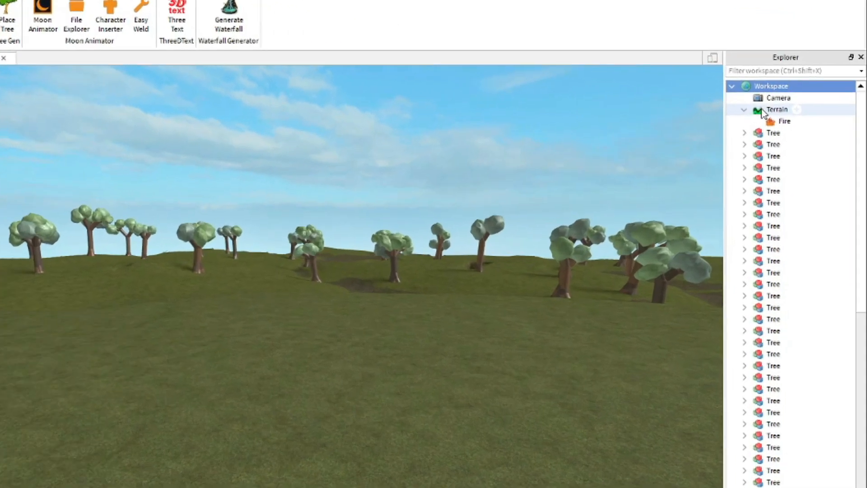
pyautogui.click(791, 110)
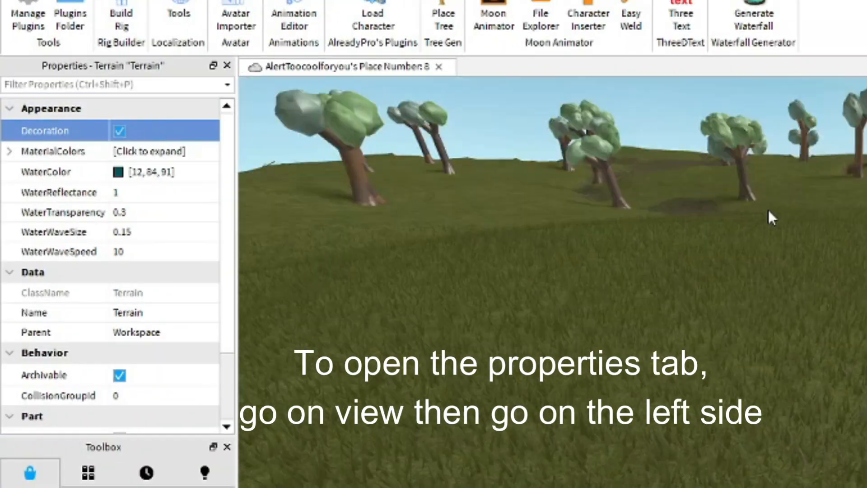
pyautogui.moveTo(770, 211); pyautogui.dragTo(265, 217, button='right')
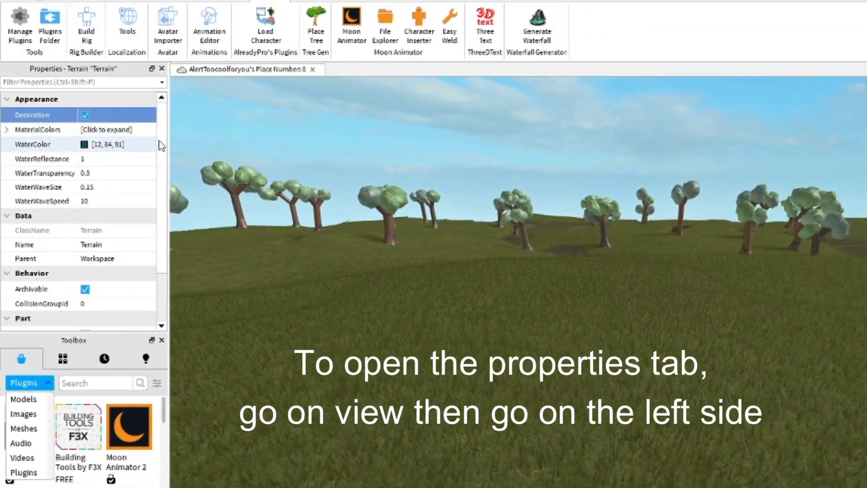
pyautogui.press('w')
pyautogui.click(392, 156)
pyautogui.moveTo(404, 218); pyautogui.dragTo(415, 215, button='right')
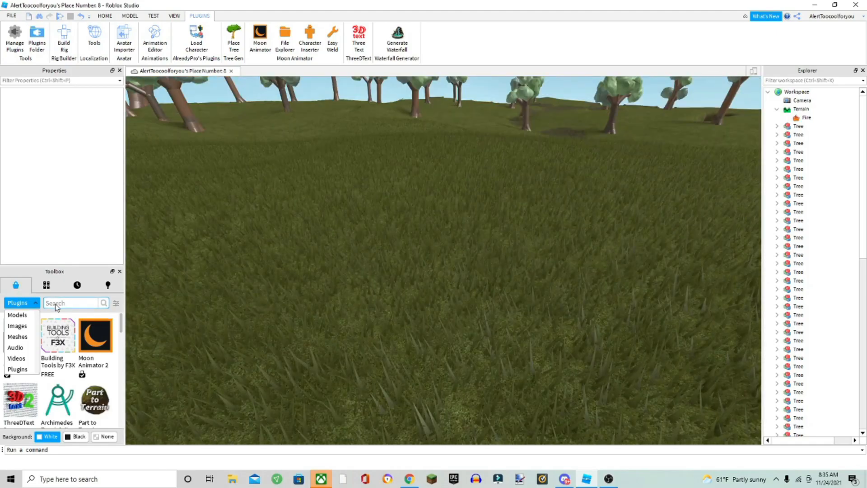
# Step: Search the model library for "cabin", insert Cabin (Small House), and position it on the grass near the trees
pyautogui.moveTo(408, 270); pyautogui.dragTo(408, 270, button='right')
pyautogui.click(66, 303)
pyautogui.write('cabin')
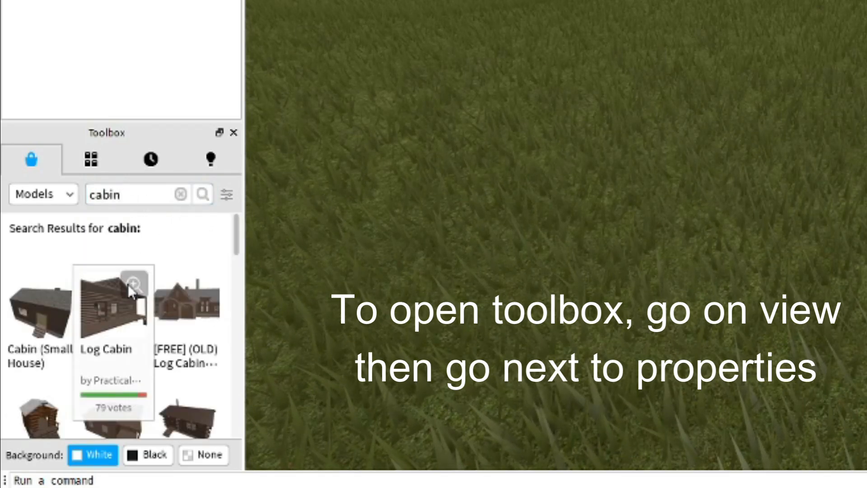
pyautogui.click(33, 317)
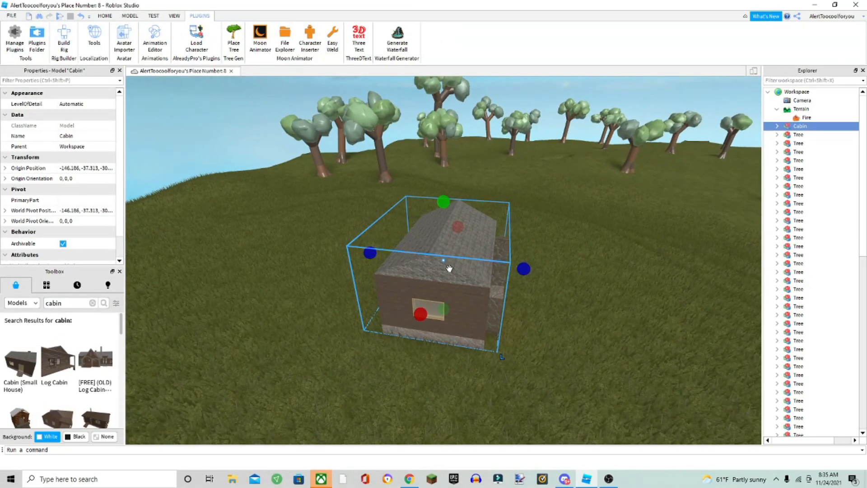
pyautogui.moveTo(473, 242); pyautogui.dragTo(464, 244)
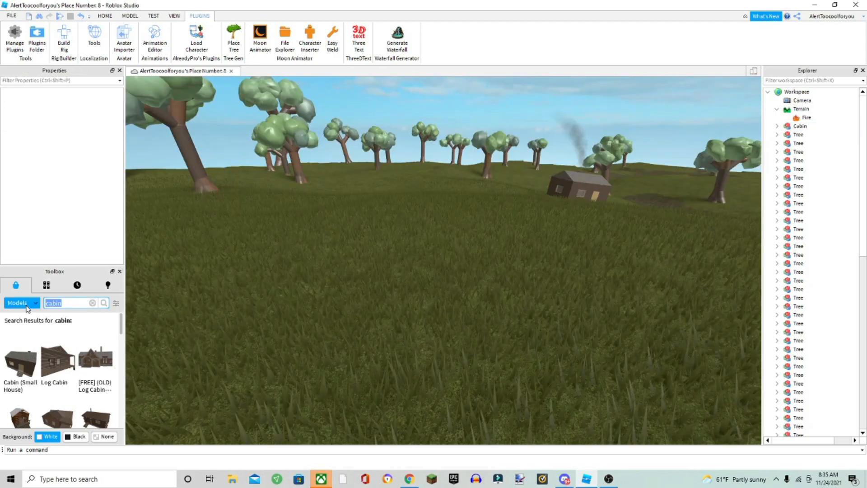
# Step: Search the model library for "mountains" and insert a mountain model from the results
pyautogui.moveTo(385, 255); pyautogui.dragTo(384, 256, button='right')
pyautogui.write('mountains')
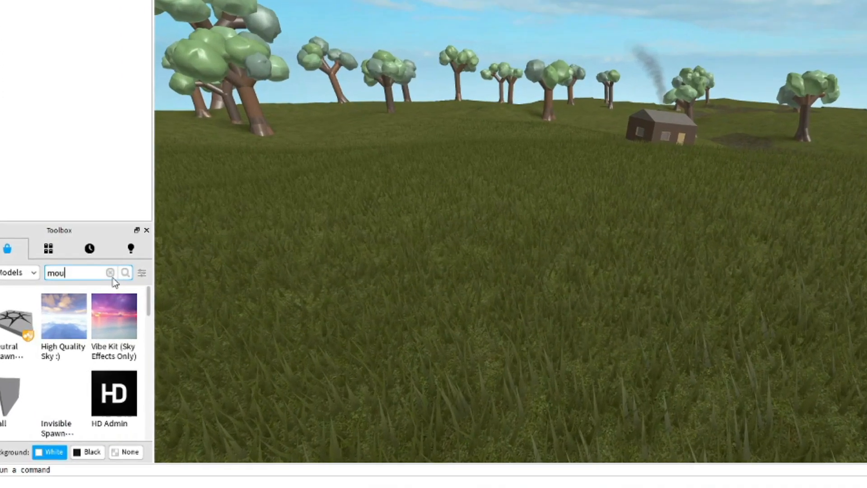
pyautogui.press('Return')
pyautogui.click(4, 337)
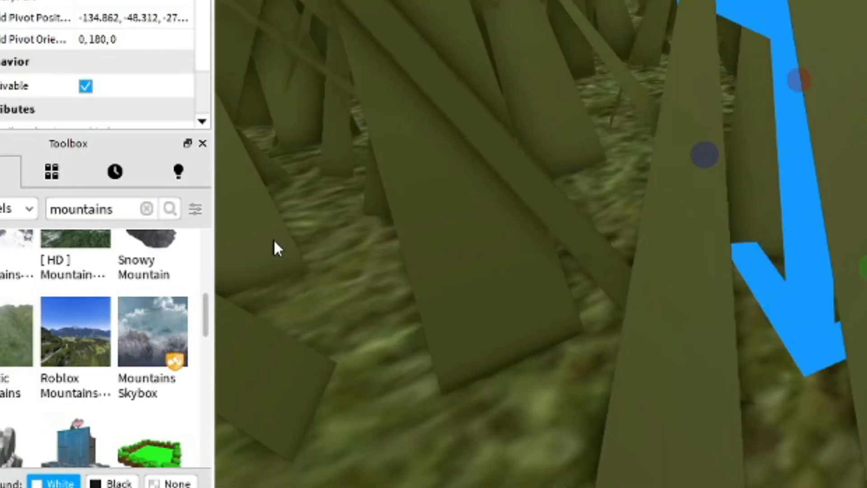
# Step: Search the model library for "map walls" and insert the Sim Map wall model around the landscape
pyautogui.scroll(-5, 710, 52)
pyautogui.moveTo(772, 41); pyautogui.dragTo(772, 41, button='right')
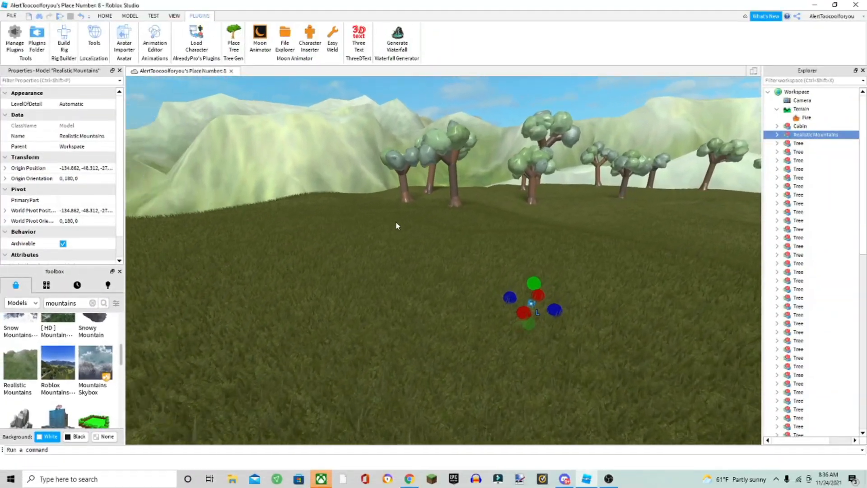
pyautogui.moveTo(396, 222); pyautogui.dragTo(397, 223, button='right')
pyautogui.click(93, 303)
pyautogui.write('map walls')
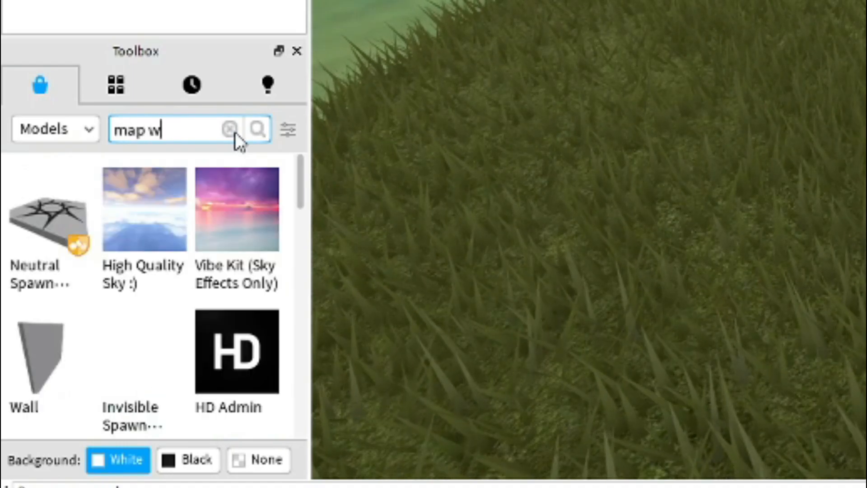
pyautogui.press('Return')
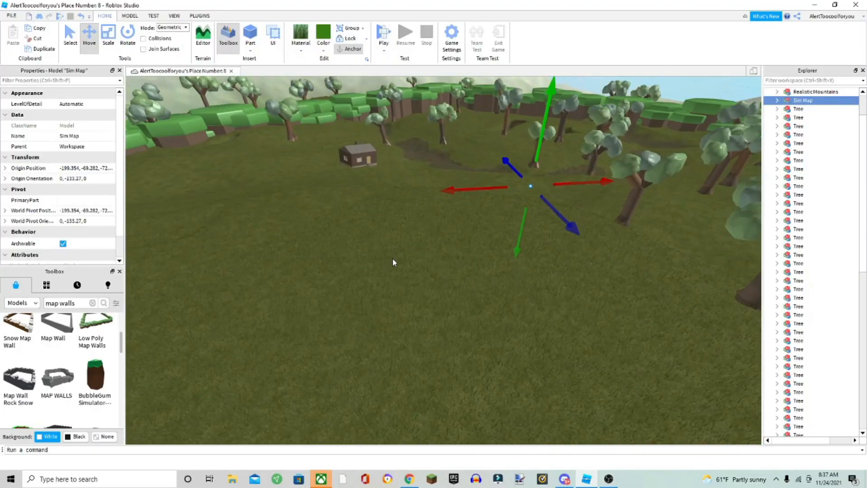
# Step: Examine how the map walls surround the grass, trees and cabin from several viewpoints
pyautogui.press('w')
pyautogui.moveTo(392, 258); pyautogui.dragTo(393, 259, button='right')
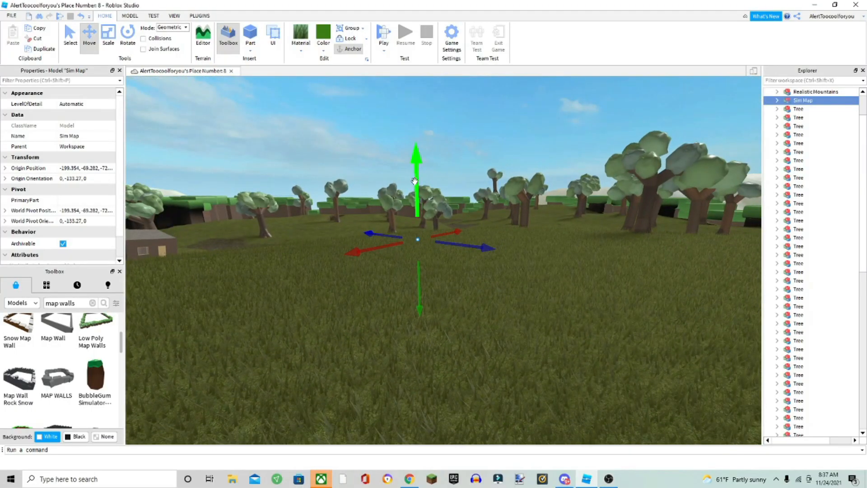
pyautogui.click(451, 154)
pyautogui.moveTo(436, 161); pyautogui.dragTo(435, 161, button='right')
pyautogui.press('w')
pyautogui.moveTo(439, 218); pyautogui.dragTo(439, 220, button='right')
pyautogui.press('w')
pyautogui.press('w')
pyautogui.moveTo(438, 284); pyautogui.dragTo(329, 301, button='right')
# Step: Search the model library for "sky" and insert the Sunless Blue Sky into the scene
pyautogui.click(58, 303)
pyautogui.write('sky')
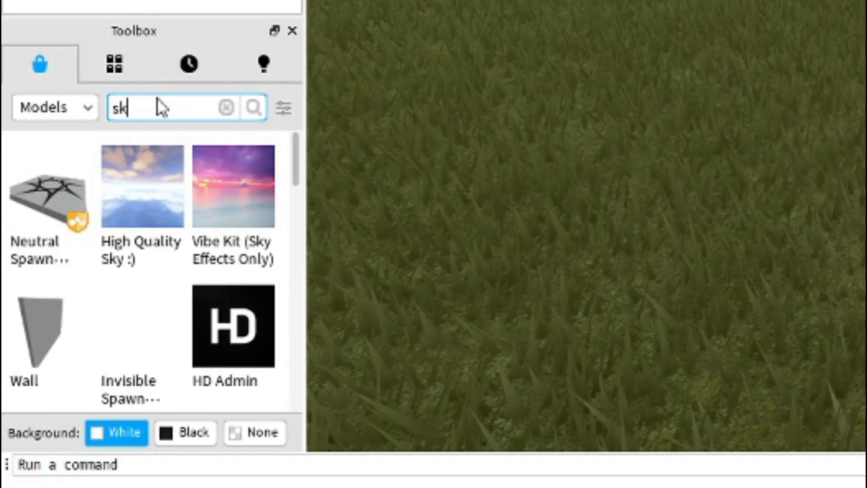
pyautogui.press('Return')
pyautogui.scroll(-1, 104, 399)
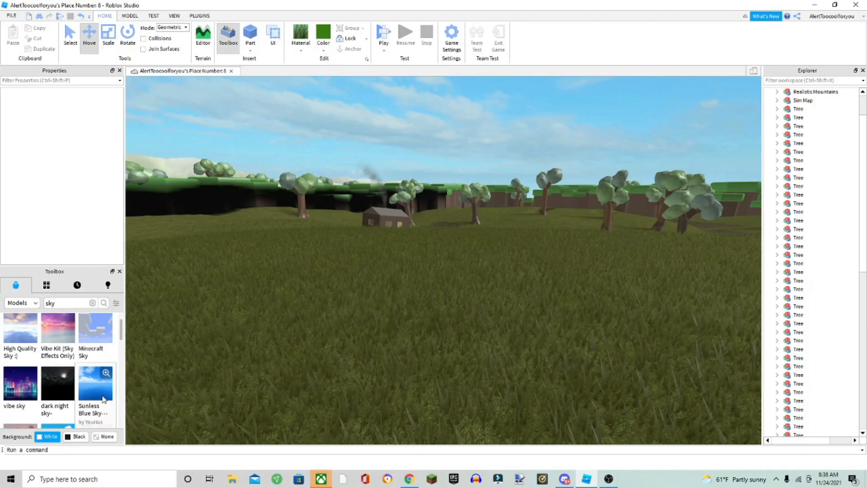
pyautogui.click(95, 384)
pyautogui.moveTo(353, 280); pyautogui.dragTo(356, 285, button='right')
# Step: Add a block part and place it on the grass in front of the cabin
pyautogui.click(331, 169)
pyautogui.press('w')
pyautogui.moveTo(299, 114); pyautogui.dragTo(300, 116, button='right')
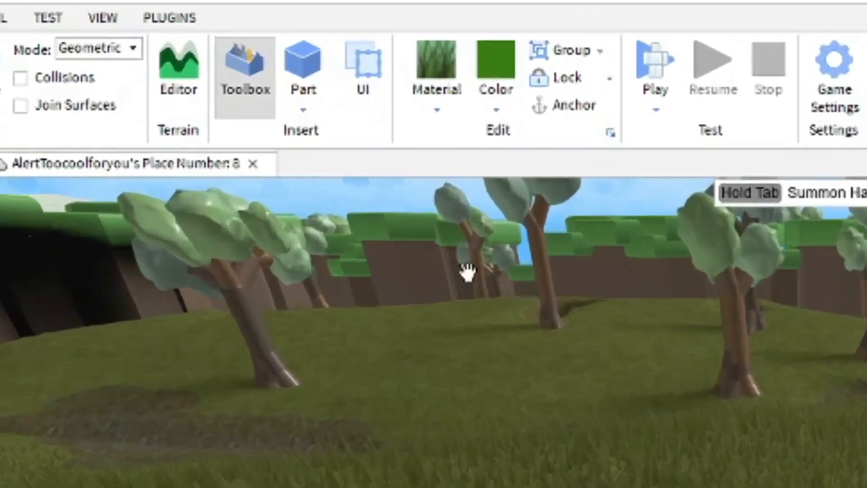
pyautogui.press('f')
pyautogui.moveTo(461, 274); pyautogui.dragTo(499, 285)
pyautogui.moveTo(447, 326); pyautogui.dragTo(473, 295, button='right')
pyautogui.press('s')
pyautogui.moveTo(501, 263); pyautogui.dragTo(420, 314)
pyautogui.moveTo(421, 313); pyautogui.dragTo(422, 306, button='right')
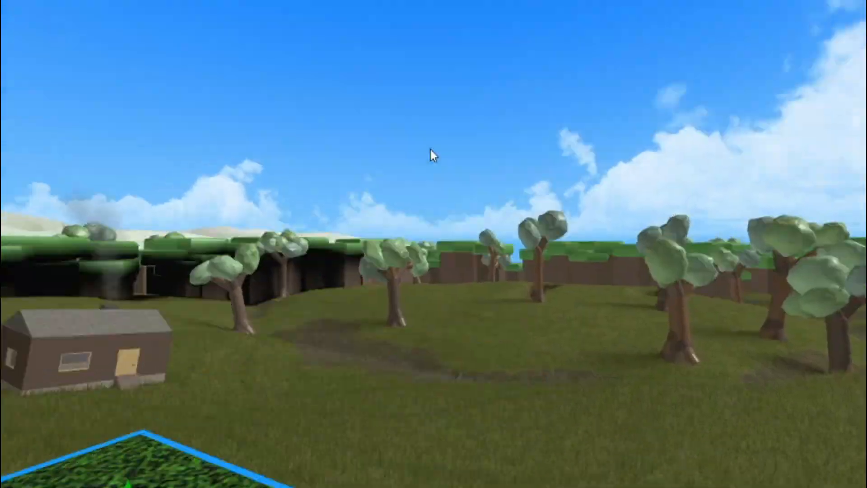
pyautogui.moveTo(430, 150); pyautogui.dragTo(431, 149, button='right')
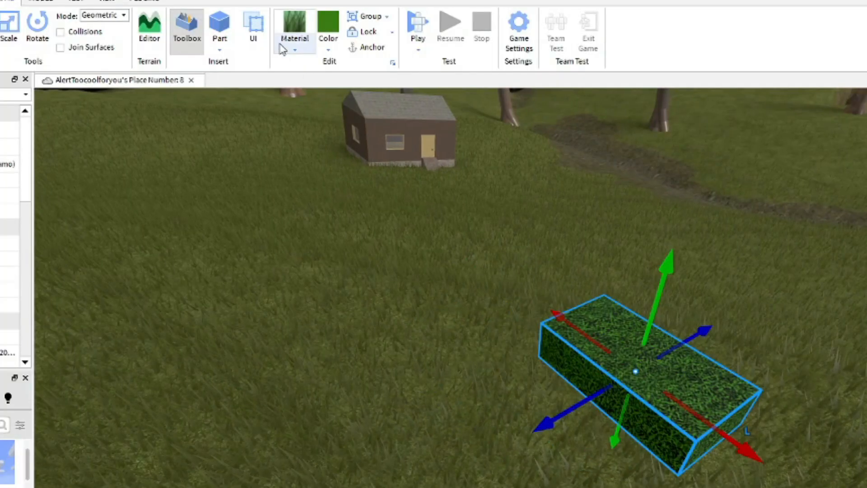
# Step: Set the block's material to Ice and its color to Parsley green
pyautogui.click(294, 39)
pyautogui.click(303, 80)
pyautogui.click(294, 43)
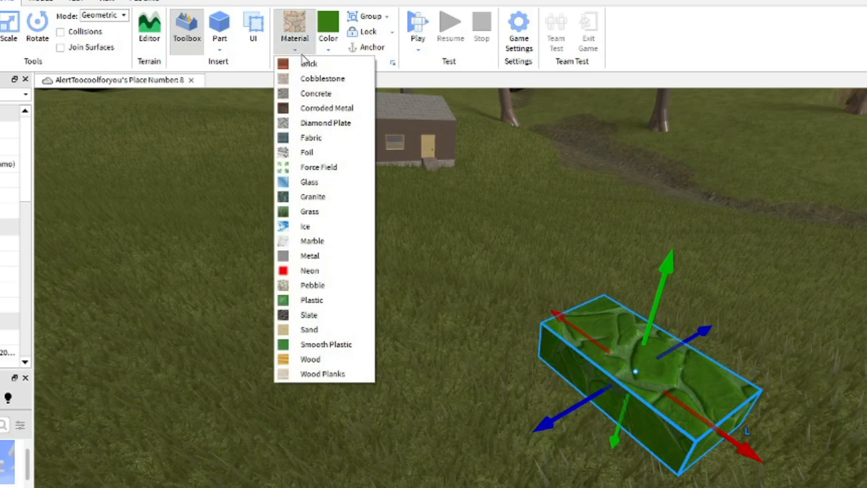
pyautogui.click(307, 65)
pyautogui.click(333, 51)
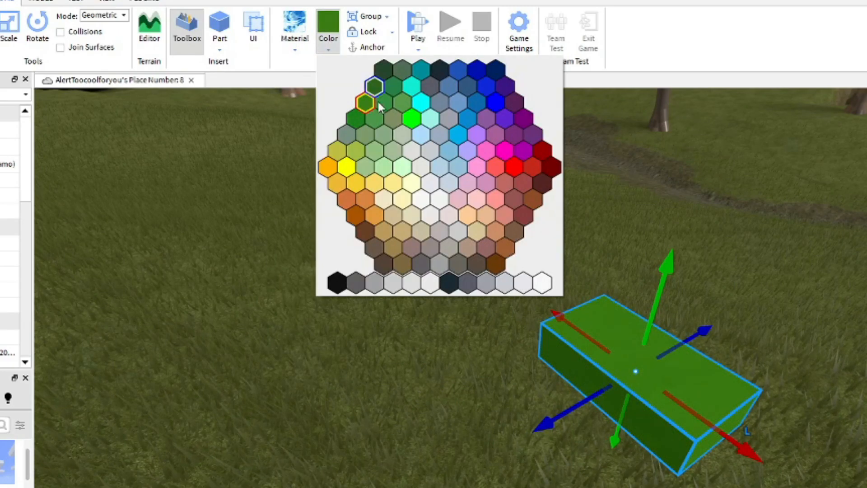
pyautogui.click(412, 151)
pyautogui.click(333, 51)
pyautogui.click(374, 86)
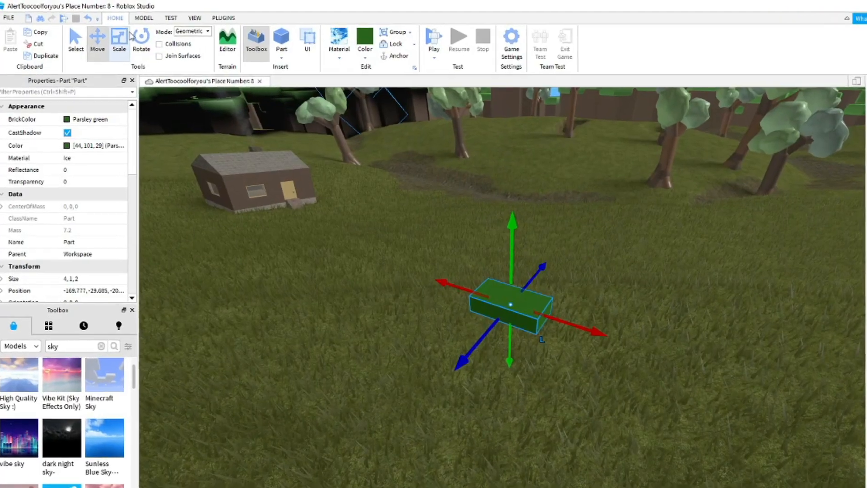
# Step: Scale the block up to about 7.1 × 5.6 × 6.9 studs
pyautogui.click(9, 27)
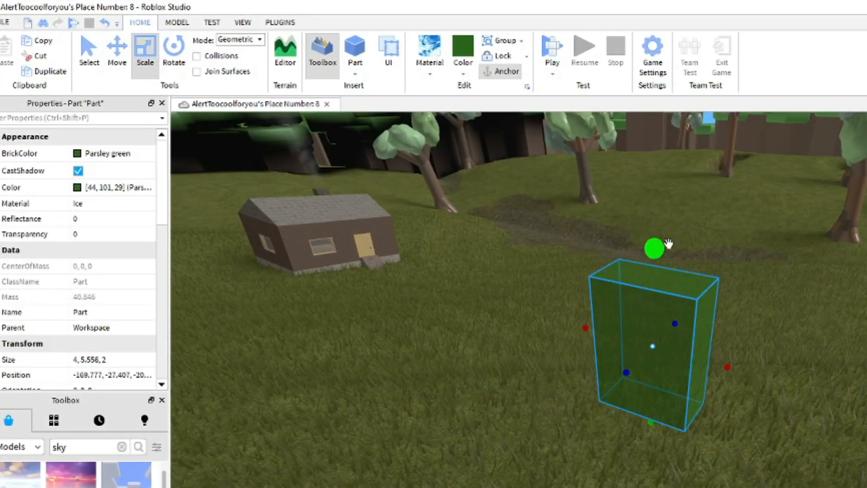
pyautogui.moveTo(630, 372); pyautogui.dragTo(538, 461)
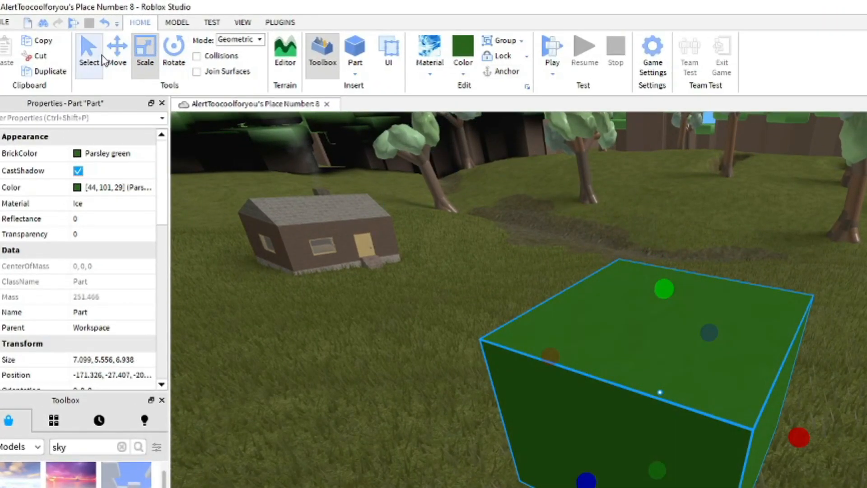
pyautogui.moveTo(484, 218); pyautogui.dragTo(638, 316, button='right')
# Step: Move the enlarged green block across the clearing and lower it onto the grass near the trees
pyautogui.moveTo(642, 390); pyautogui.dragTo(490, 371)
pyautogui.press('a')
pyautogui.moveTo(490, 371); pyautogui.dragTo(508, 360, button='right')
pyautogui.moveTo(545, 287); pyautogui.dragTo(537, 232)
pyautogui.moveTo(586, 270); pyautogui.dragTo(491, 445)
pyautogui.moveTo(715, 470); pyautogui.dragTo(492, 445, button='right')
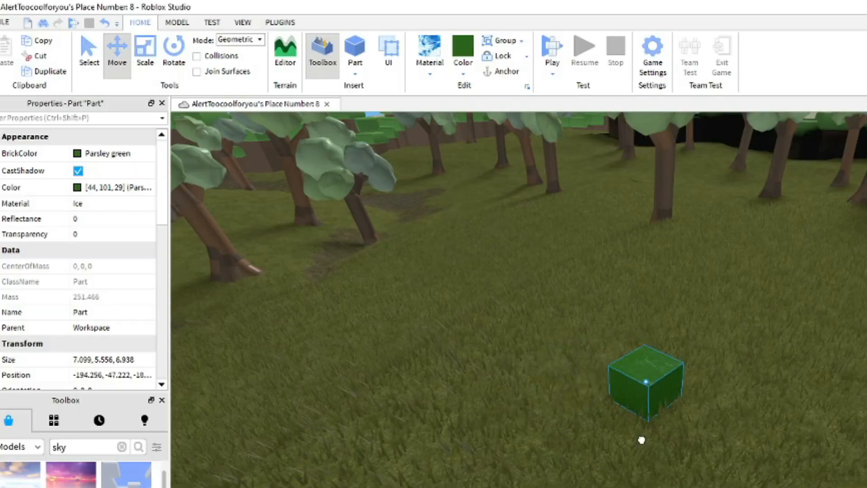
pyautogui.moveTo(652, 427); pyautogui.dragTo(615, 427)
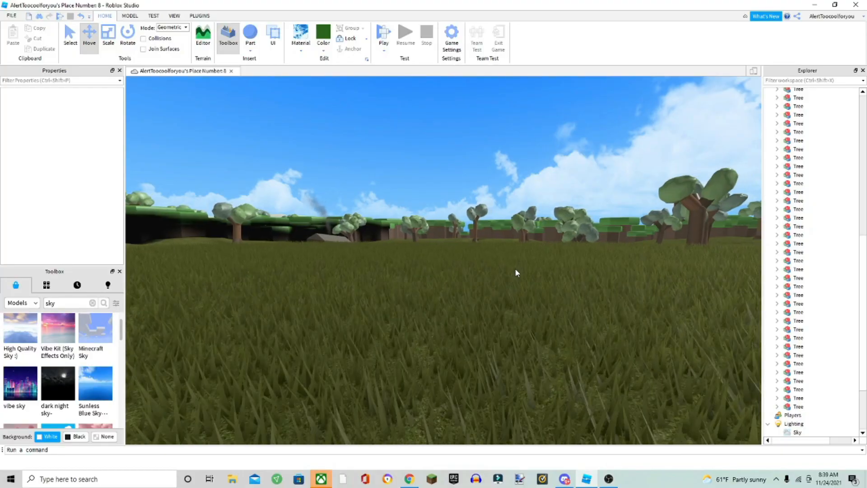
pyautogui.press('w')
pyautogui.moveTo(515, 267); pyautogui.dragTo(509, 298, button='right')
pyautogui.moveTo(505, 390); pyautogui.dragTo(495, 406, button='right')
pyautogui.press('w')
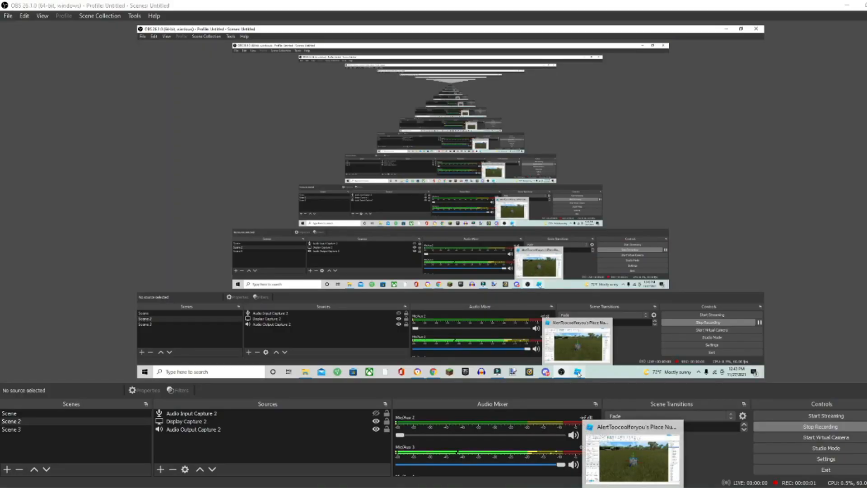
# Step: Switch back to Roblox Studio and delete the leftover object standing on the grass clearing
pyautogui.click(634, 487)
pyautogui.click(625, 313)
pyautogui.scroll(4, 609, 289)
pyautogui.moveTo(599, 274); pyautogui.dragTo(599, 270, button='right')
pyautogui.scroll(-4, 599, 270)
pyautogui.click(452, 289)
pyautogui.press('Delete')
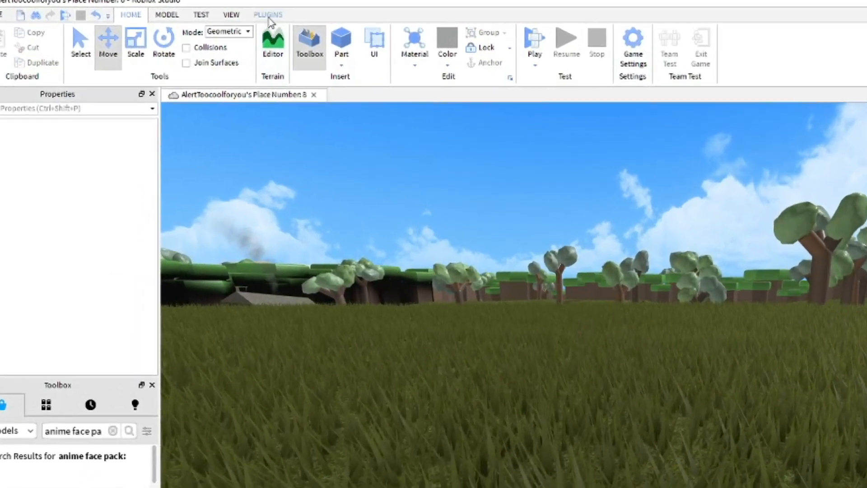
# Step: Insert a blocky dummy rig on the grass as a trial and delete it again
pyautogui.click(207, 16)
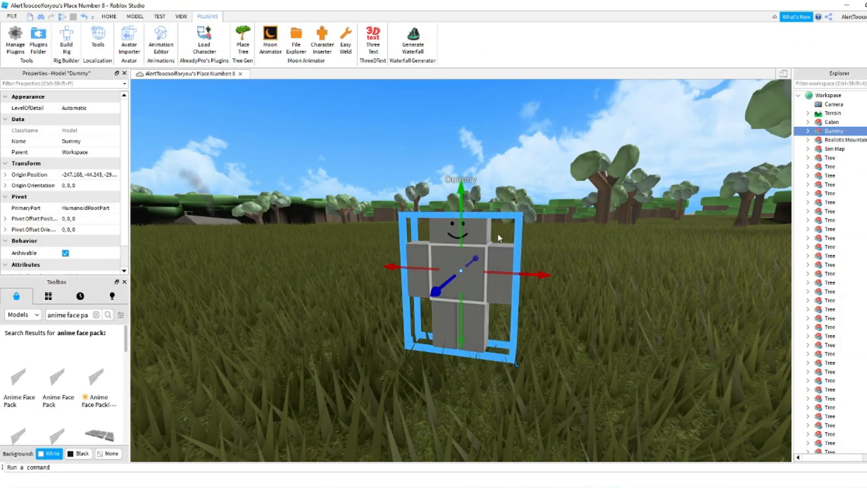
pyautogui.moveTo(497, 233); pyautogui.dragTo(456, 230, button='right')
pyautogui.scroll(2, 518, 232)
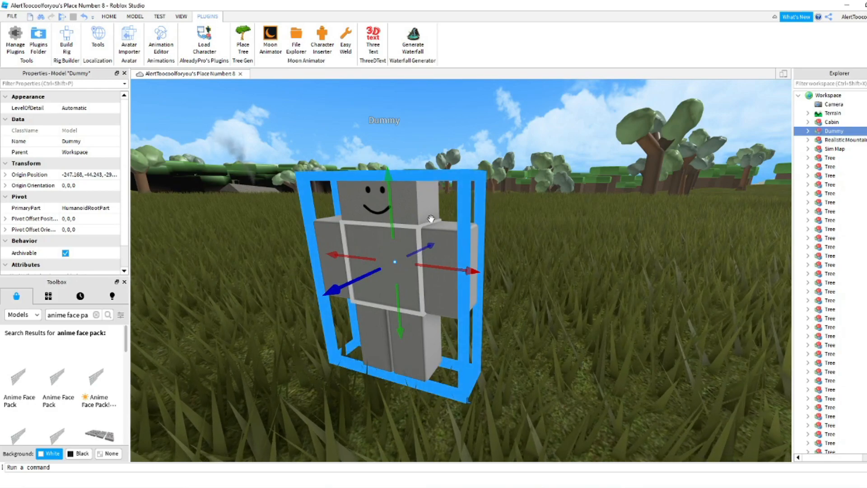
pyautogui.press('Delete')
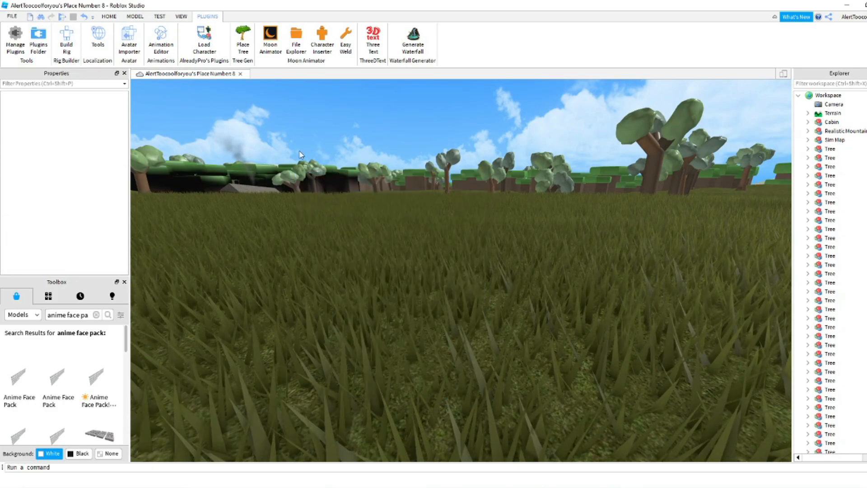
# Step: Insert a dummy with a rounded head on the grass using Build Rig
pyautogui.click(66, 41)
pyautogui.click(472, 244)
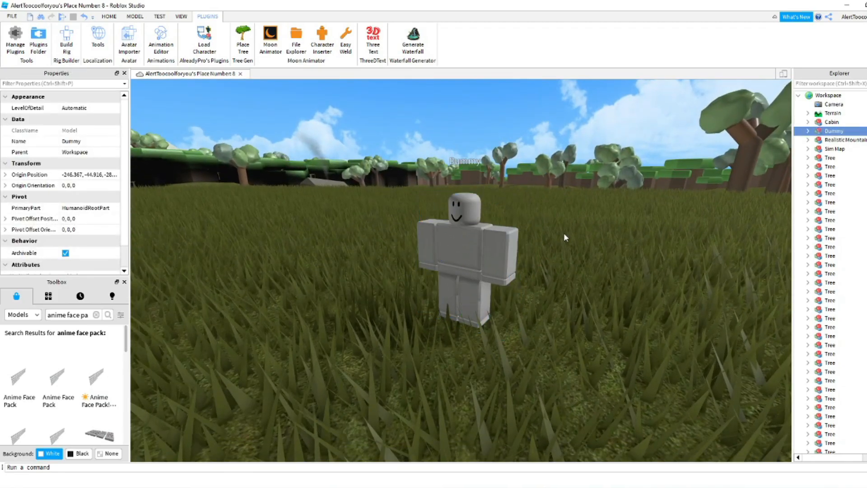
pyautogui.click(565, 237)
# Step: Turn the dummy to an orientation of 0, 90, 0 and reposition it so it stands in the grass
pyautogui.moveTo(475, 248); pyautogui.dragTo(445, 321)
pyautogui.moveTo(445, 321); pyautogui.dragTo(446, 321, button='right')
pyautogui.moveTo(446, 320); pyautogui.dragTo(448, 320)
pyautogui.moveTo(446, 321); pyautogui.dragTo(447, 320, button='right')
pyautogui.moveTo(448, 320); pyautogui.dragTo(448, 308)
pyautogui.moveTo(447, 319); pyautogui.dragTo(450, 302, button='right')
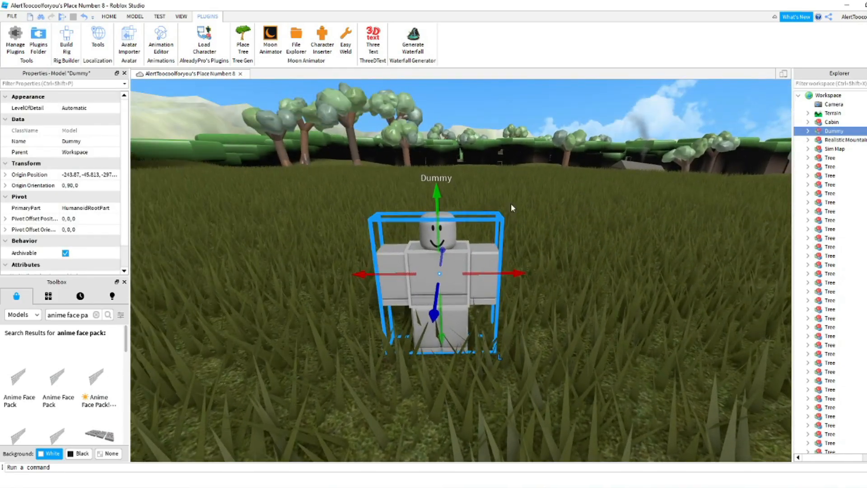
pyautogui.click(479, 225)
pyautogui.moveTo(468, 270); pyautogui.dragTo(438, 314)
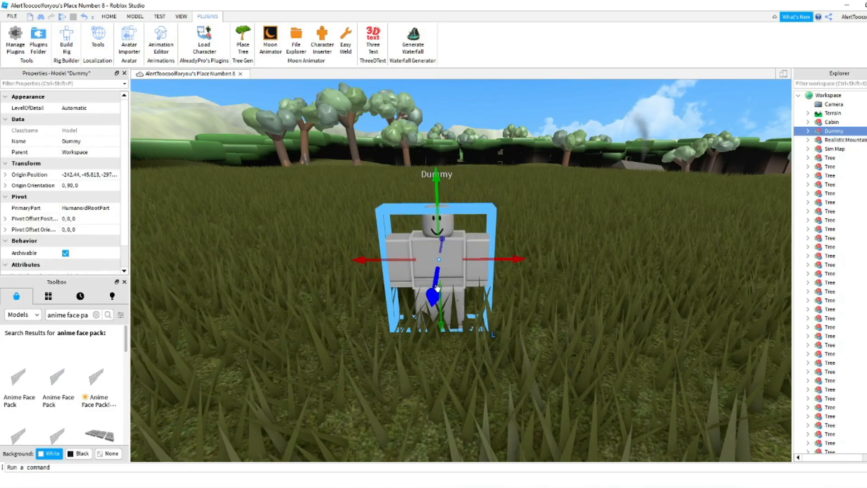
# Step: Try a second blocky dummy in front of the first one and remove it
pyautogui.click(473, 215)
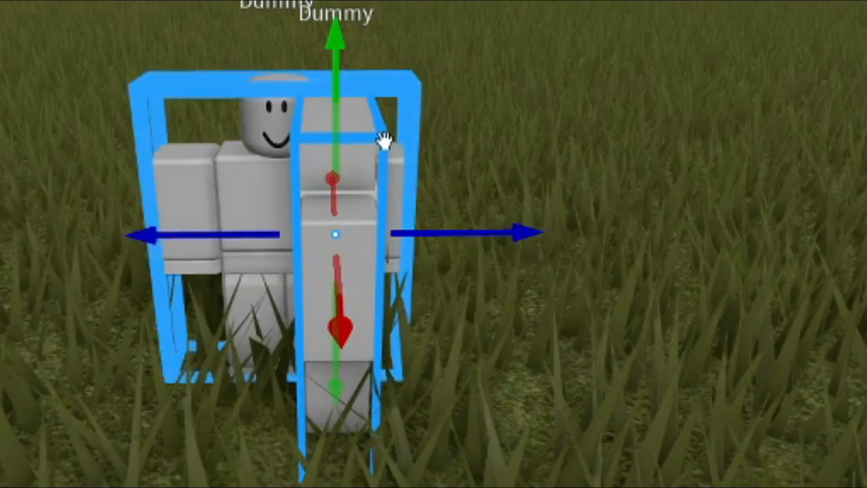
pyautogui.moveTo(383, 140); pyautogui.dragTo(388, 259)
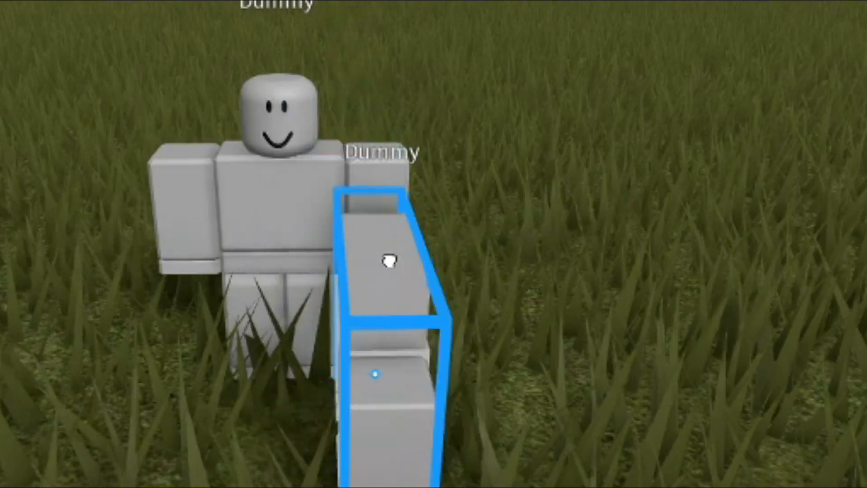
pyautogui.click(798, 131)
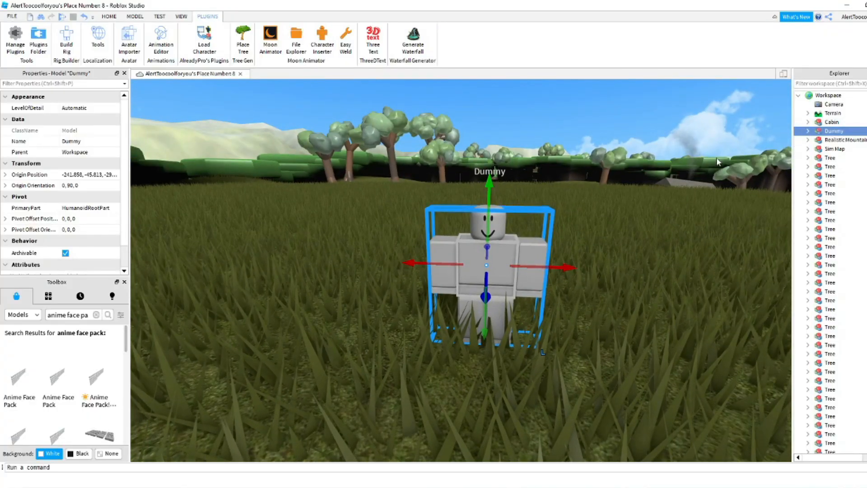
pyautogui.click(564, 220)
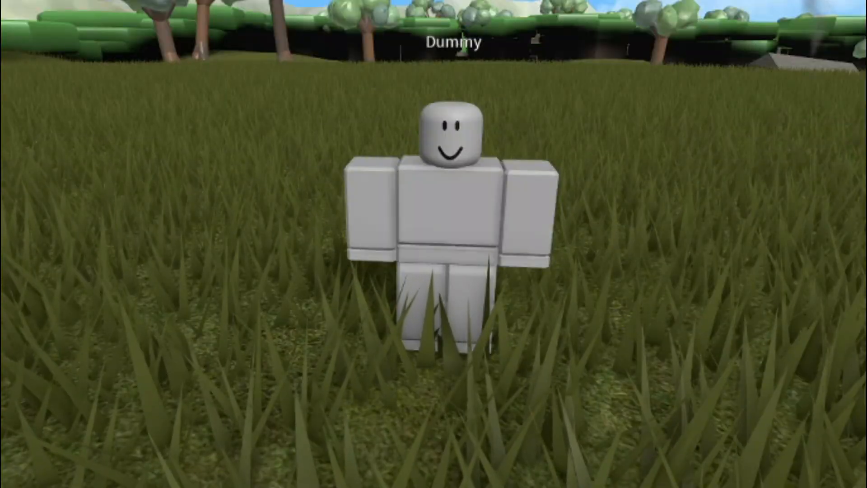
# Step: Expand the Dummy model and add a Shirt object to it
pyautogui.doubleClick(840, 132)
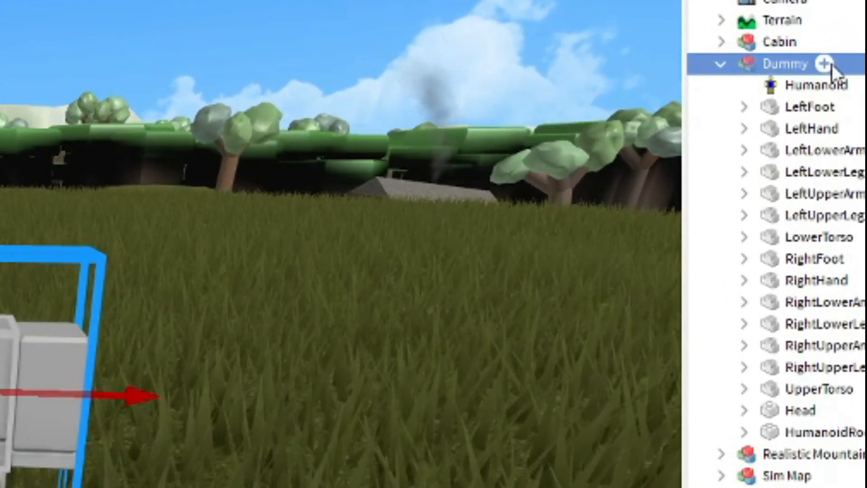
pyautogui.click(831, 64)
pyautogui.write('shir')
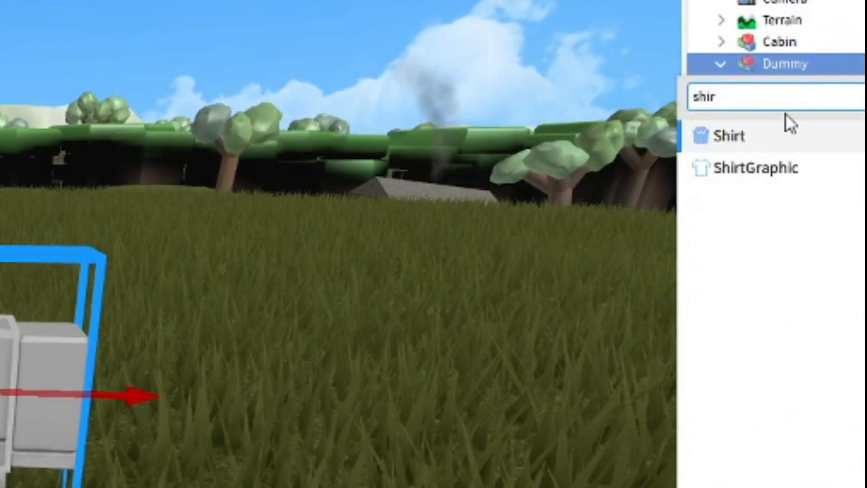
pyautogui.click(768, 138)
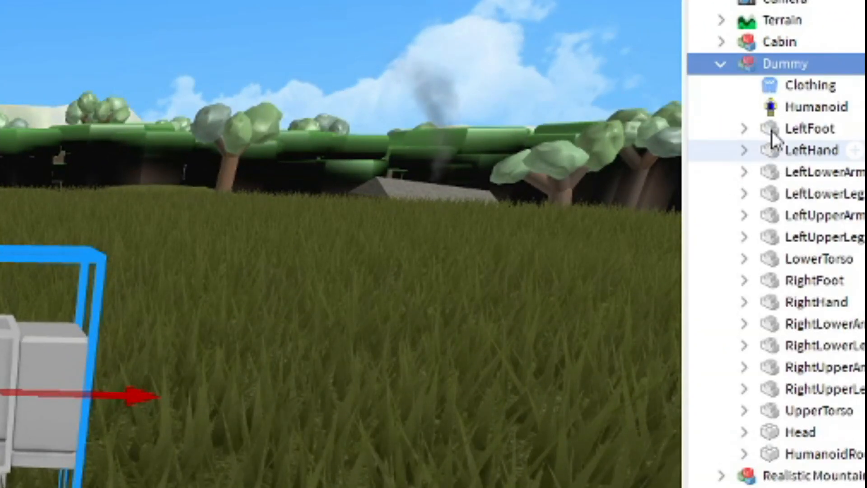
# Step: Add a Pants object to the Dummy model
pyautogui.click(824, 63)
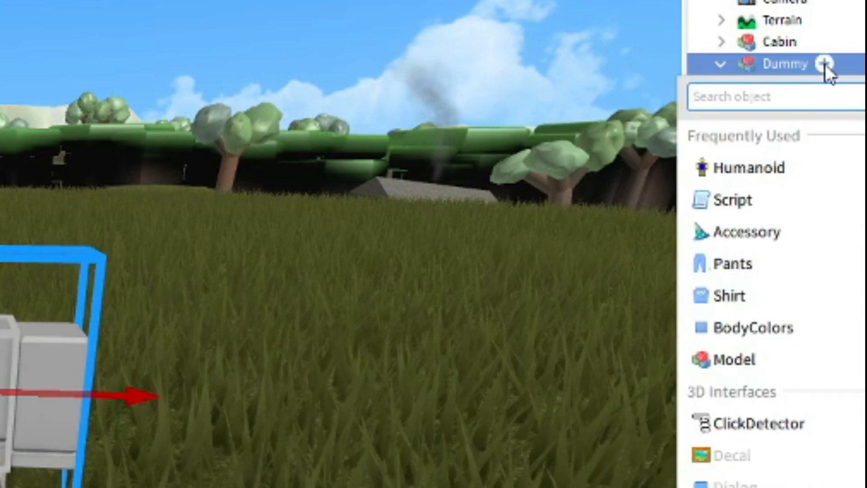
pyautogui.write('pants')
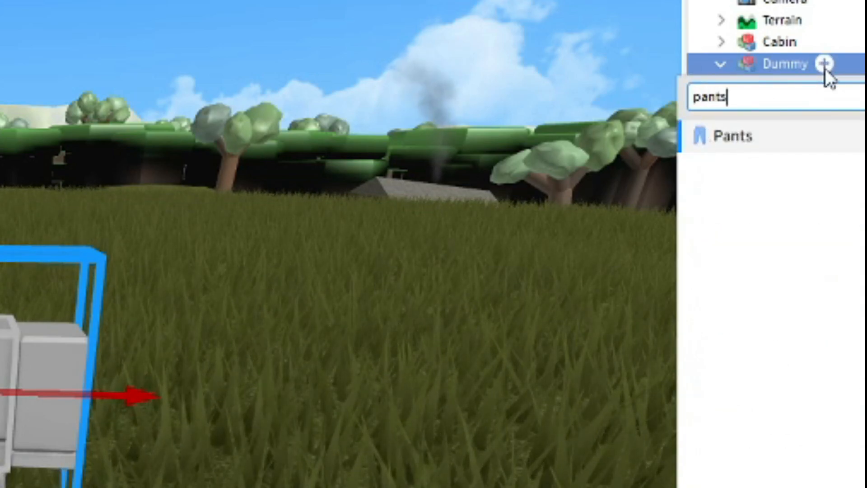
pyautogui.click(767, 150)
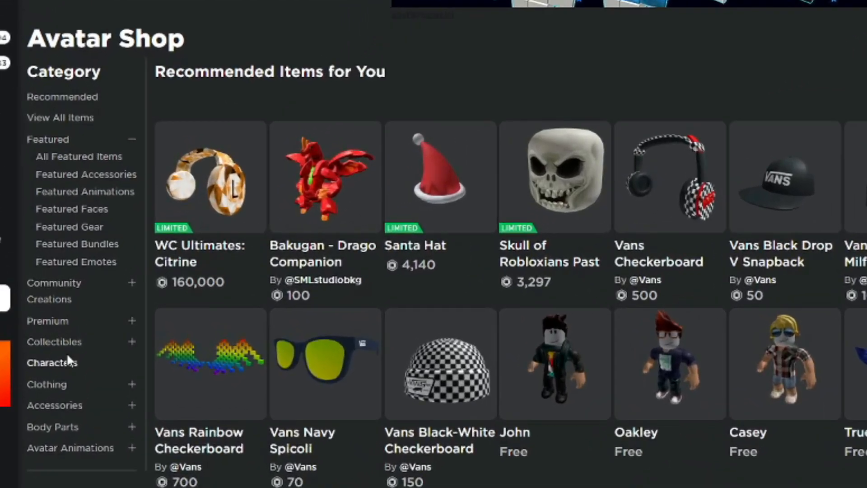
# Step: Open the free ROBLOX Jacket in the Avatar Shop's Shirts category and use its ID 607785314 as the dummy's ShirtTemplate in Roblox Studio
pyautogui.click(66, 376)
pyautogui.click(58, 297)
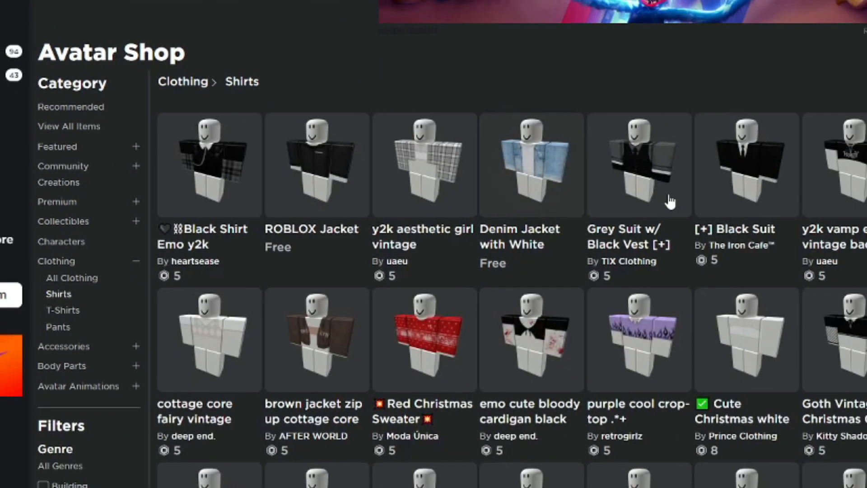
pyautogui.scroll(-2, 519, 167)
pyautogui.scroll(2, 533, 203)
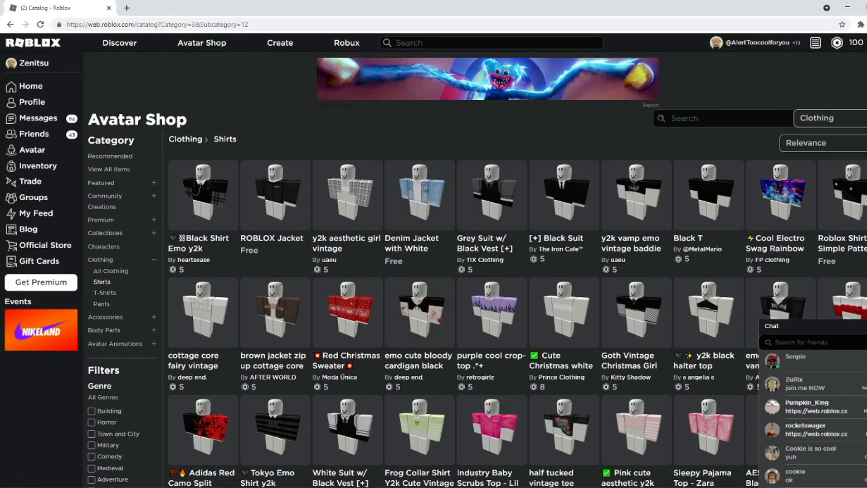
pyautogui.click(262, 216)
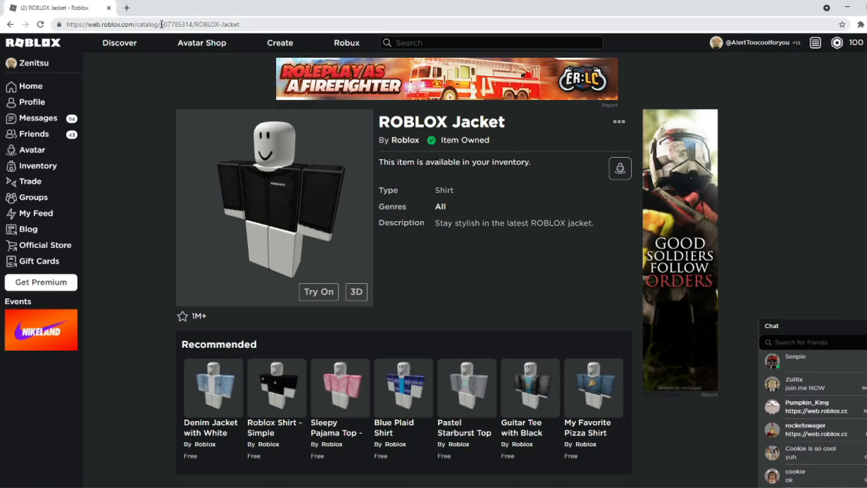
pyautogui.moveTo(159, 24); pyautogui.dragTo(192, 25)
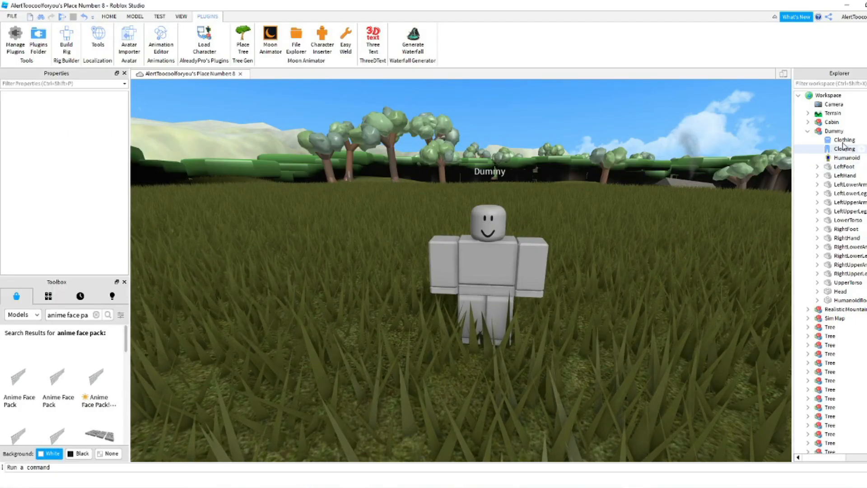
pyautogui.click(843, 140)
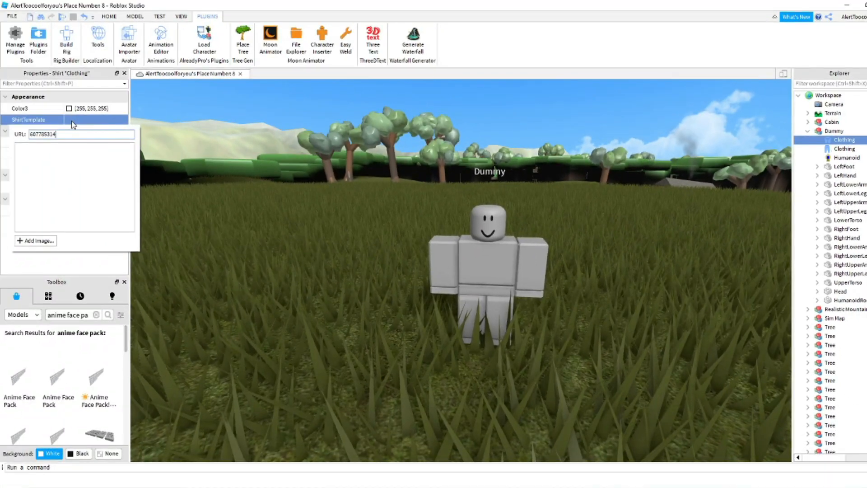
pyautogui.press('Return')
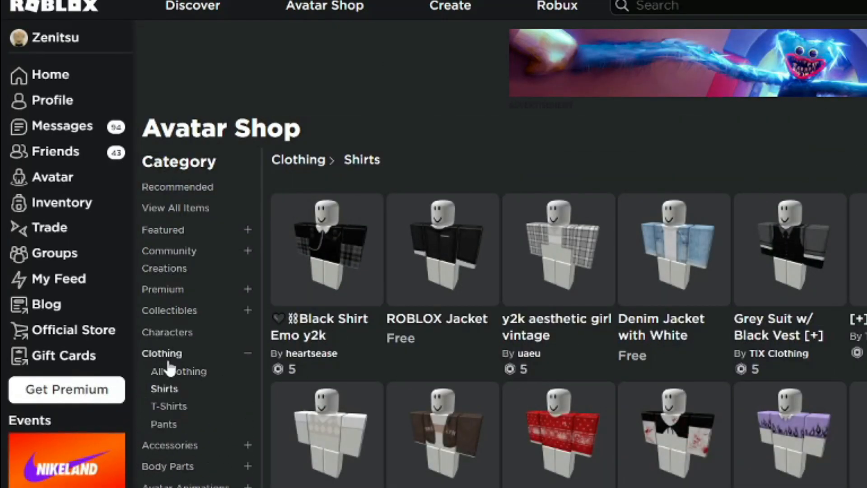
# Step: Open Black Jeans with White Shoes in the Avatar Shop's Pants category and use its ID 398633812 as the dummy's PantsTemplate in Roblox Studio
pyautogui.click(174, 425)
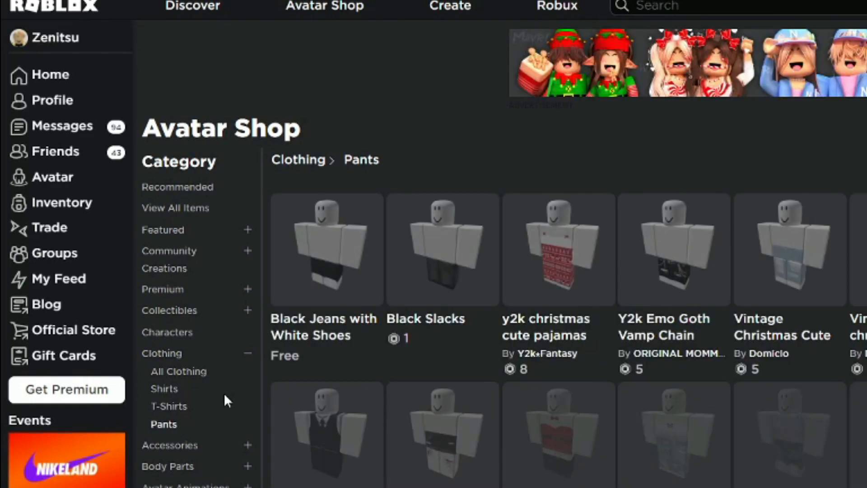
pyautogui.click(334, 265)
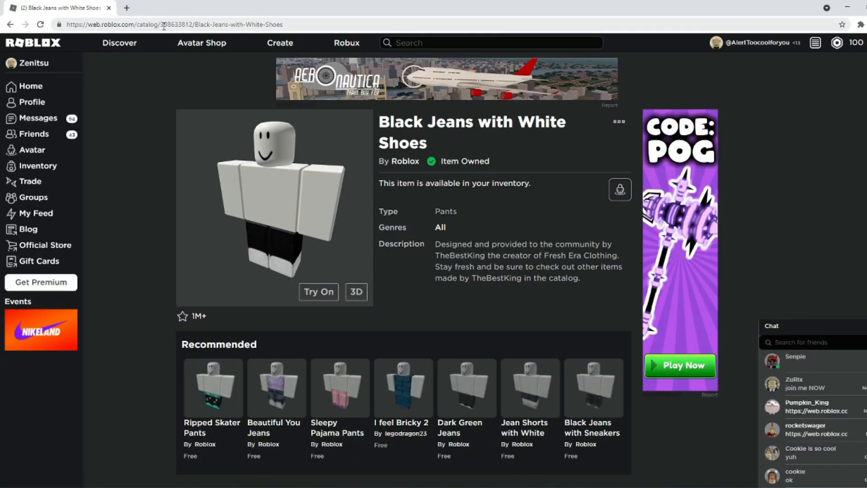
pyautogui.moveTo(162, 25); pyautogui.dragTo(195, 25)
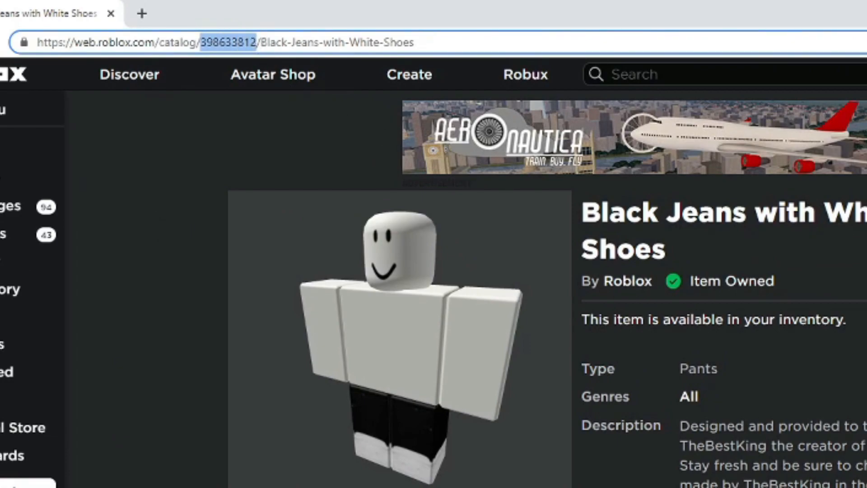
pyautogui.hotkey('alt', 'Tab')
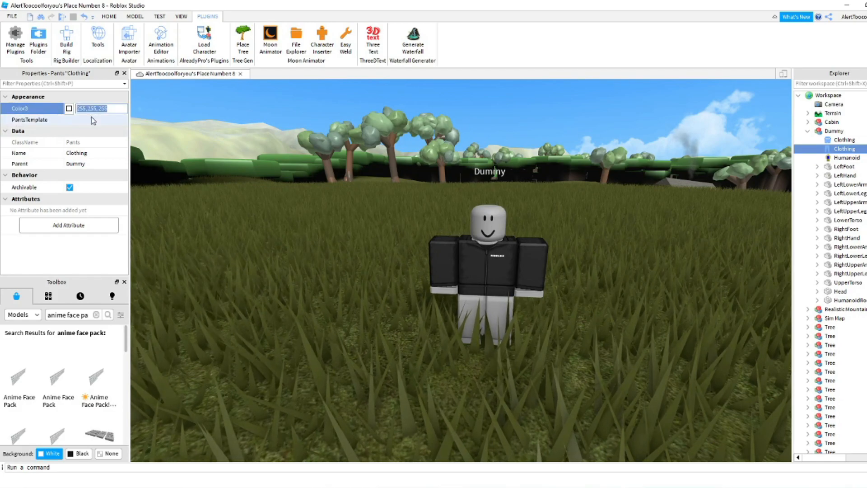
pyautogui.click(92, 120)
pyautogui.press('Return')
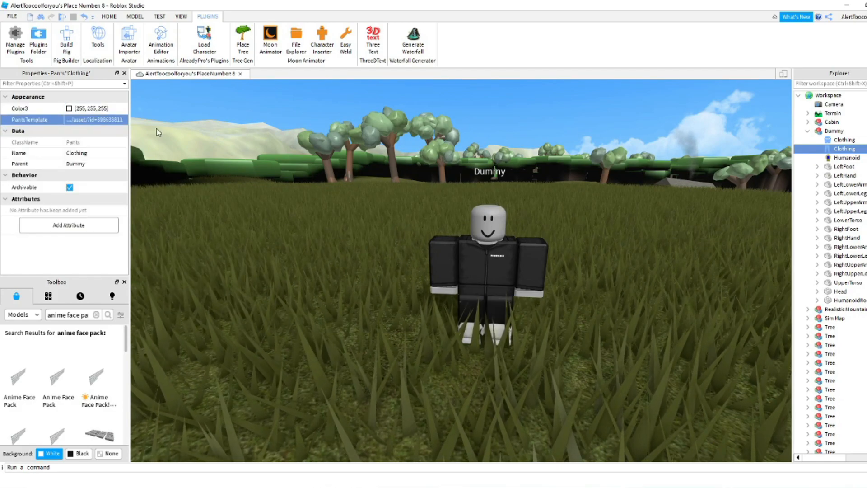
# Step: Recolor the dummy's bare head and hands to a light peach skin tone
pyautogui.click(303, 267)
pyautogui.moveTo(506, 271); pyautogui.dragTo(451, 262)
pyautogui.moveTo(452, 262); pyautogui.dragTo(432, 262, button='right')
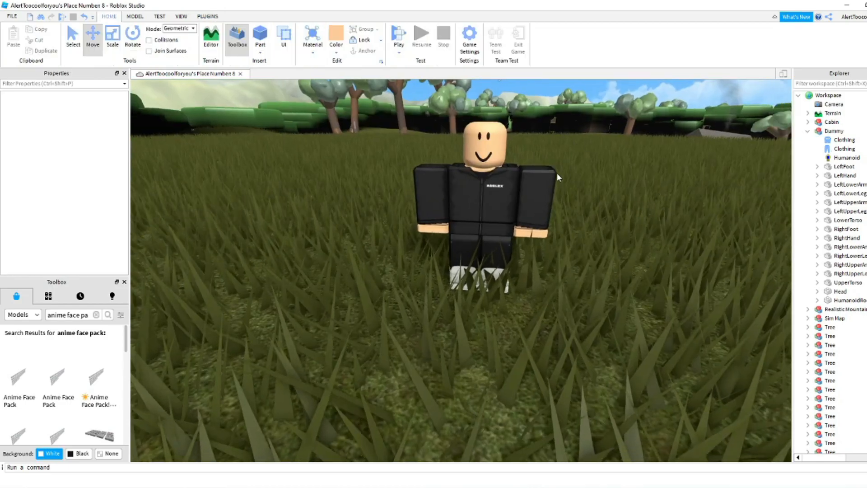
pyautogui.click(451, 294)
pyautogui.press('f')
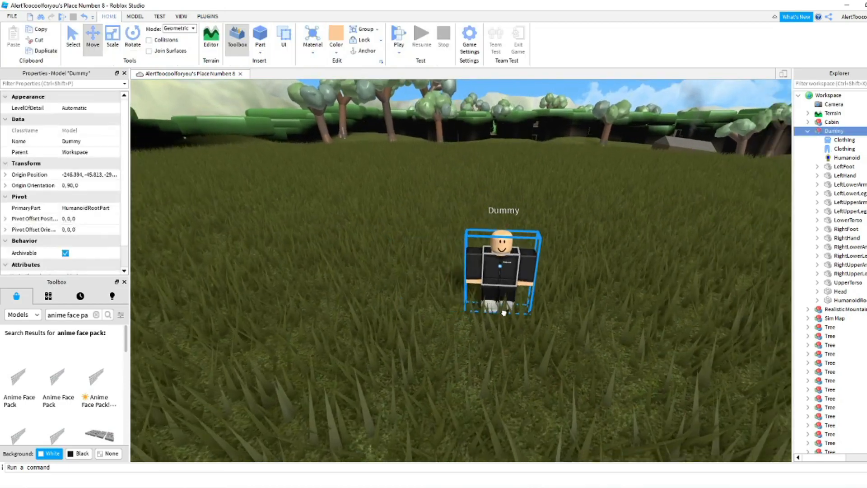
# Step: Search the model library for "anime face pack" and insert the first Anime Face Pack model into the workspace
pyautogui.click(623, 199)
pyautogui.moveTo(624, 197)
pyautogui.mouseDown(button='right')
pyautogui.moveTo(628, 185)
pyautogui.moveTo(629, 201)
pyautogui.mouseUp(button='right')
pyautogui.scroll(3, 628, 187)
pyautogui.scroll(-2, 628, 188)
pyautogui.scroll(5, 702, 156)
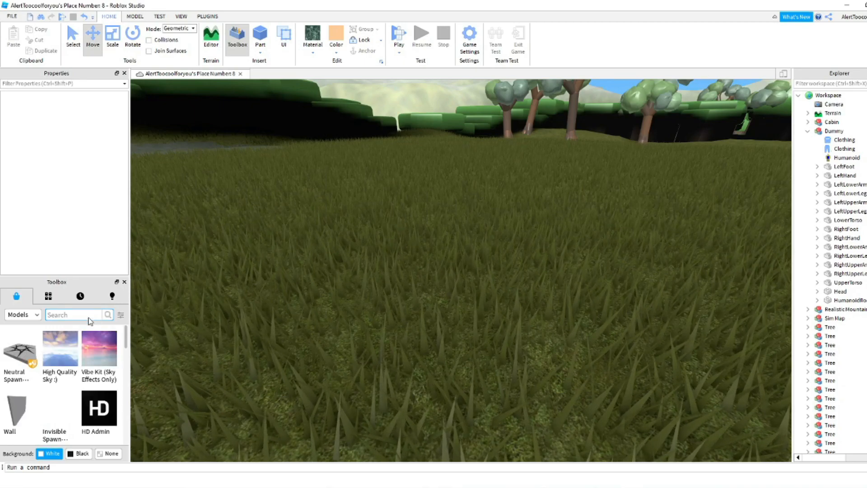
pyautogui.write('anime ')
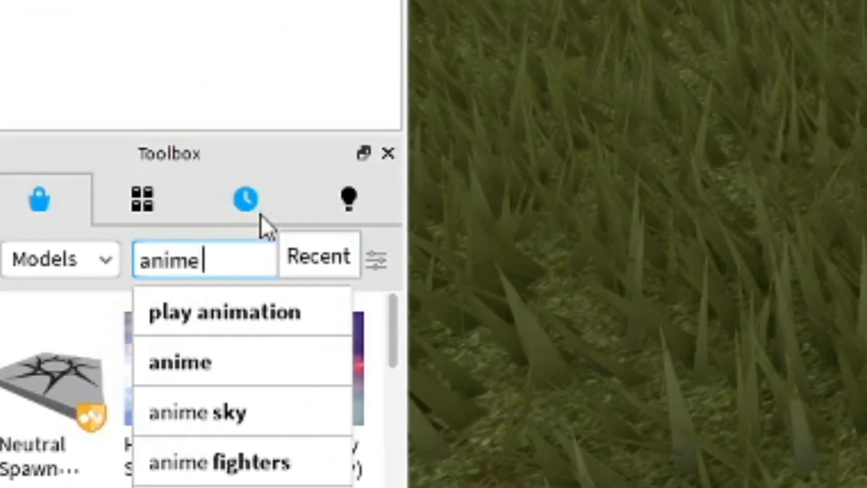
pyautogui.write('face pa')
pyautogui.press('Return')
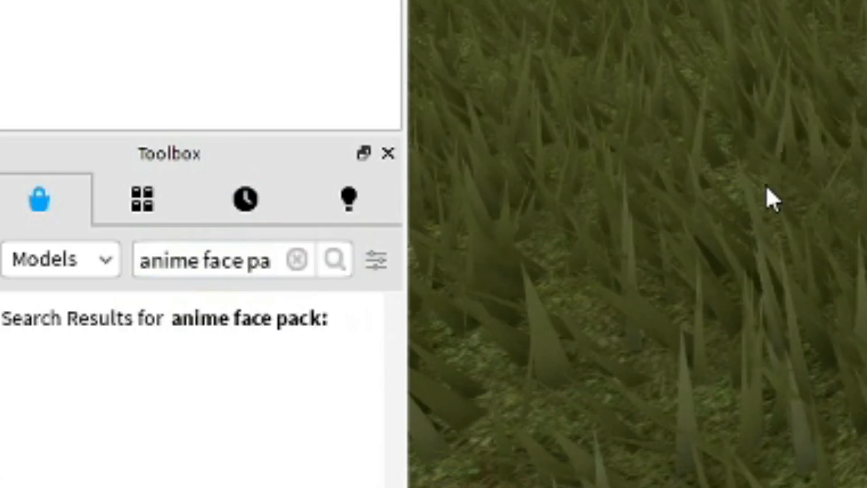
pyautogui.click(36, 461)
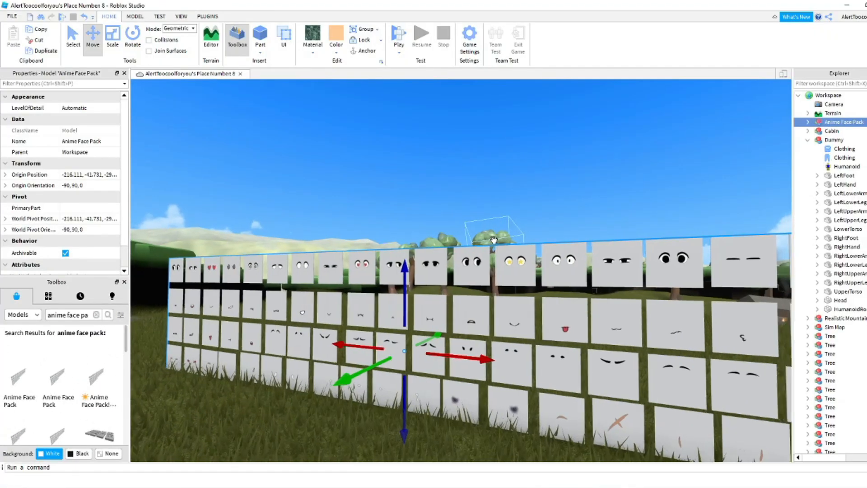
# Step: Expand the dummy's Head and delete the first of its two face decals
pyautogui.click(551, 223)
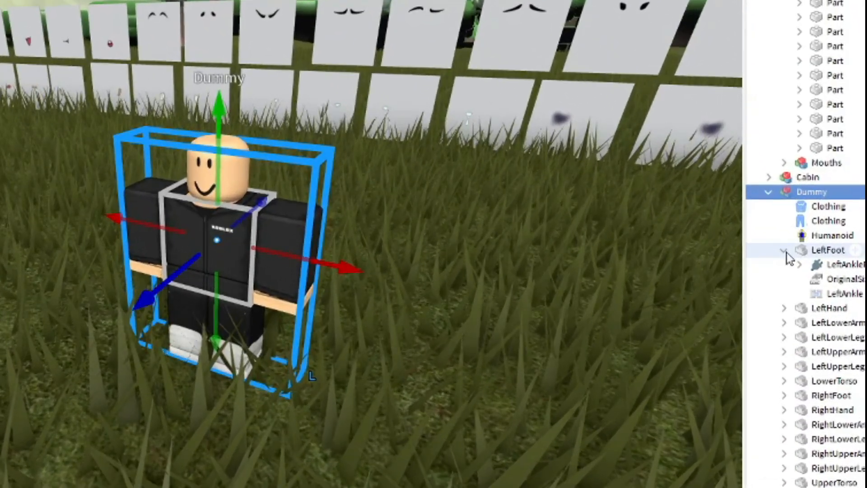
pyautogui.click(818, 273)
pyautogui.rightClick(818, 273)
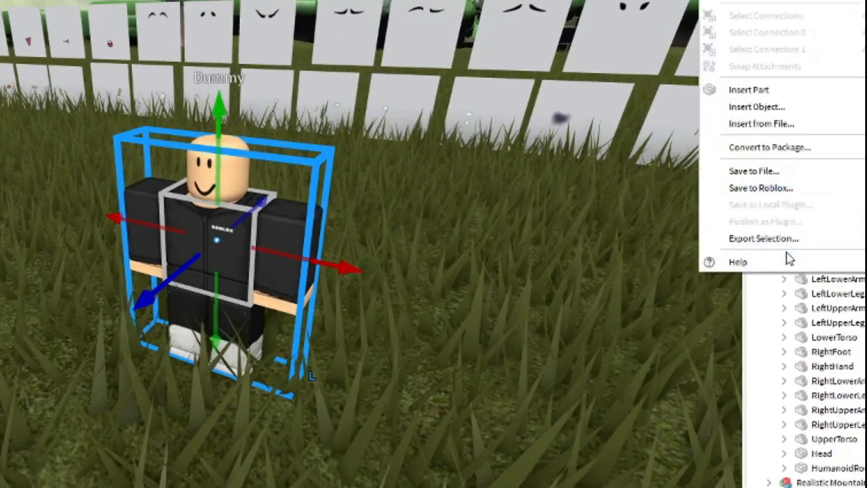
pyautogui.click(782, 280)
pyautogui.click(782, 280)
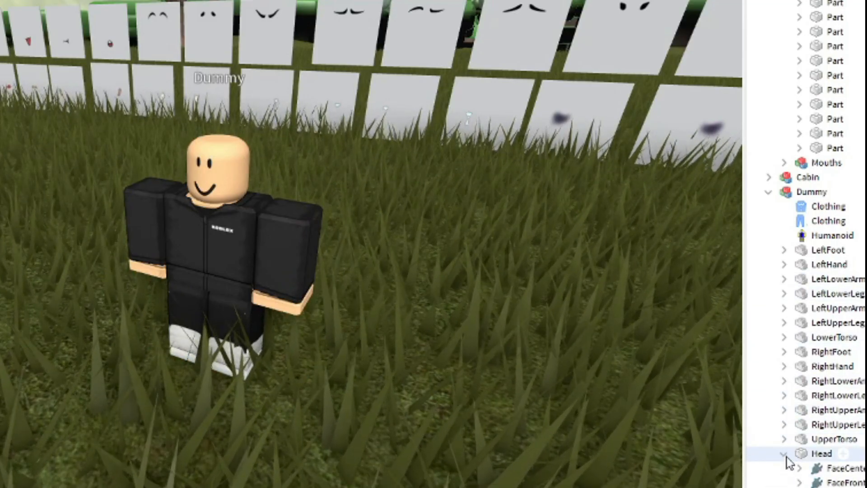
pyautogui.scroll(-2, 805, 458)
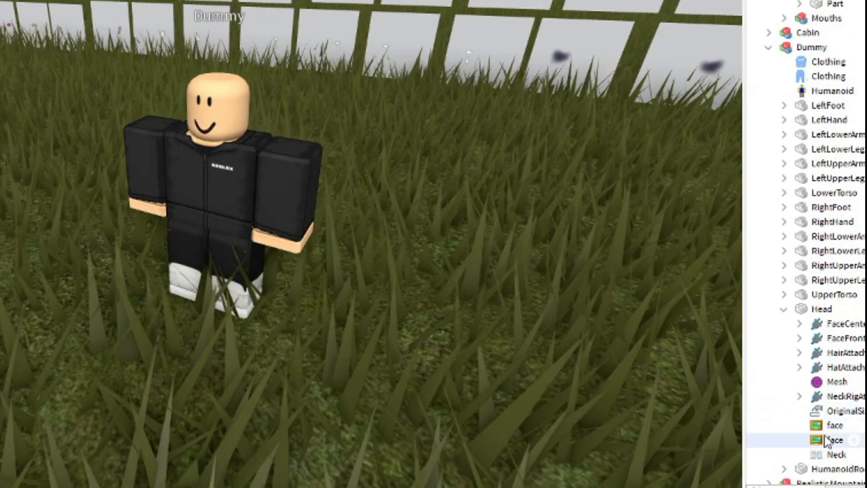
pyautogui.click(827, 427)
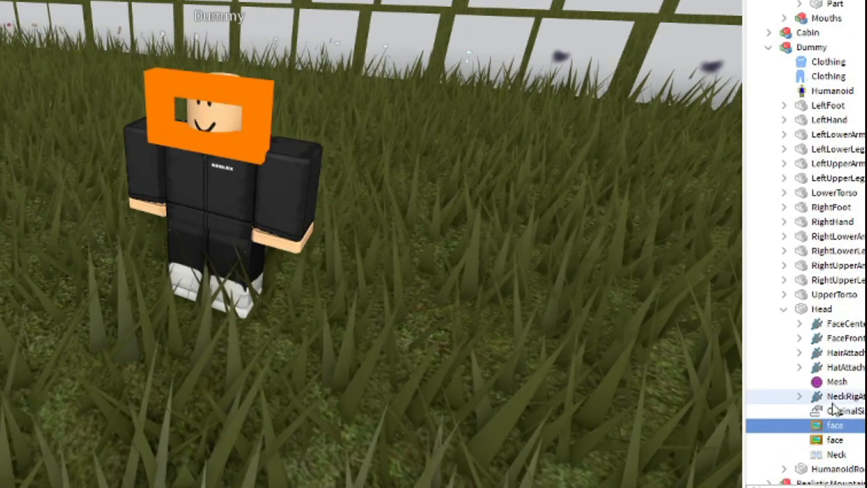
pyautogui.press('Delete')
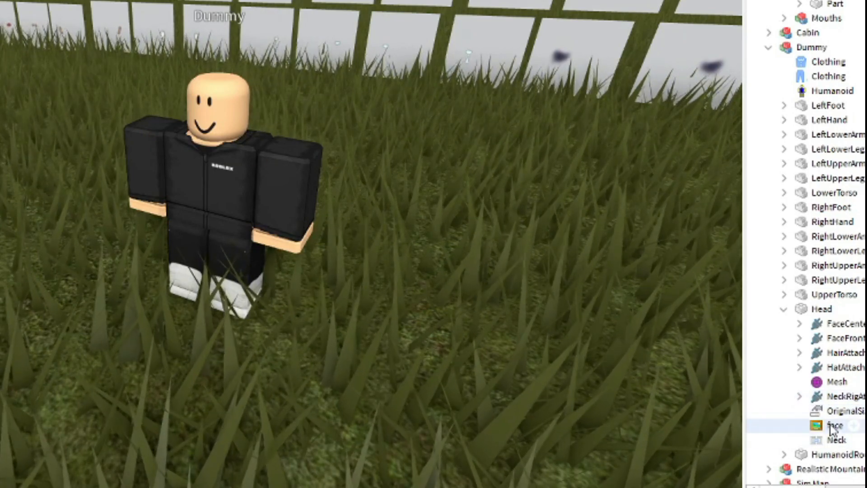
pyautogui.click(833, 425)
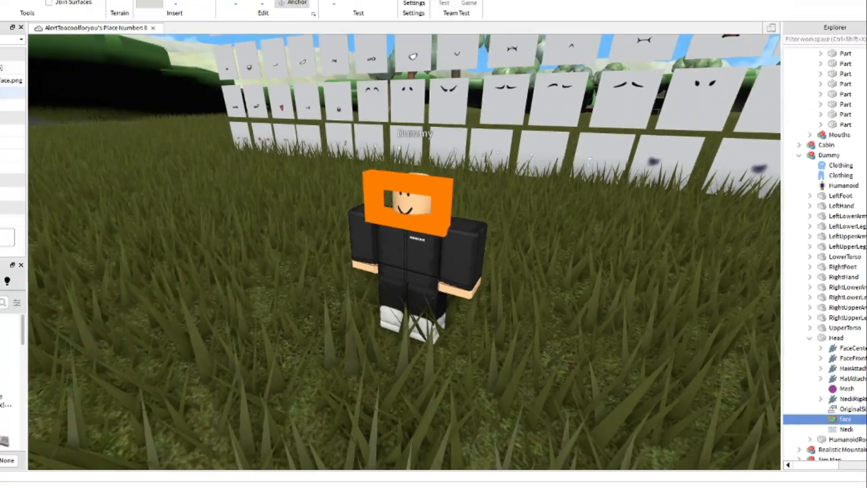
pyautogui.click(74, 122)
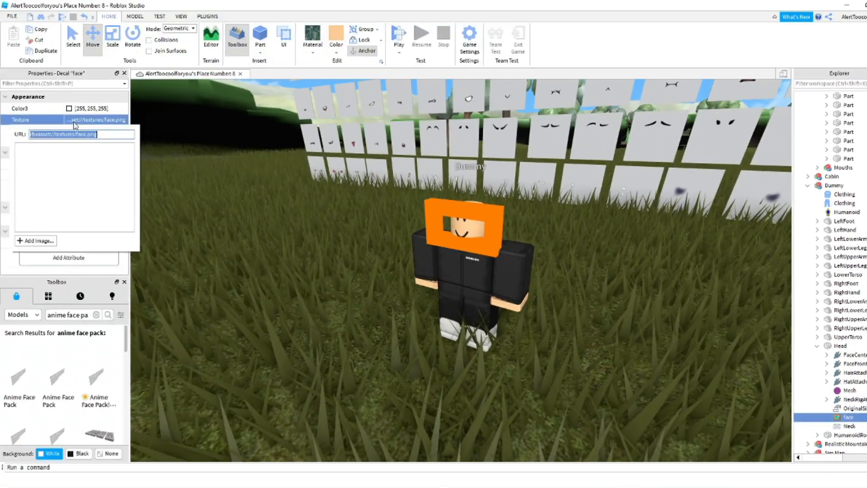
pyautogui.hotkey('ctrl', 'v')
pyautogui.press('Return')
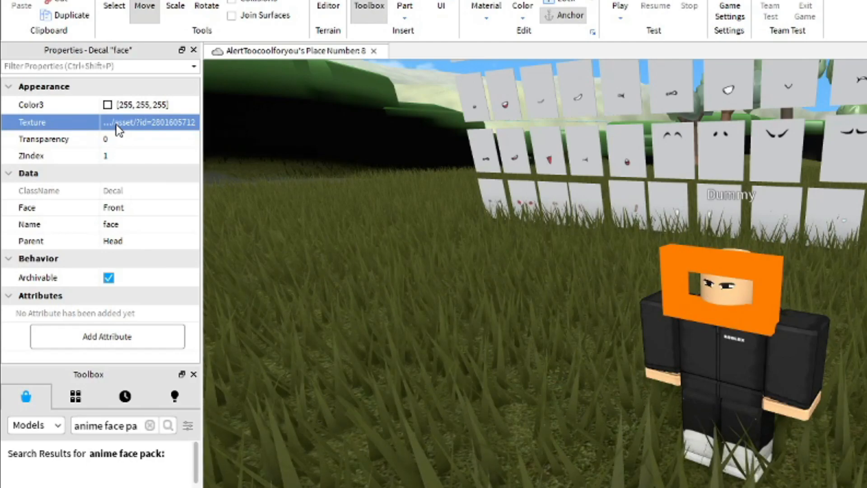
pyautogui.click(532, 294)
pyautogui.scroll(-3, 737, 277)
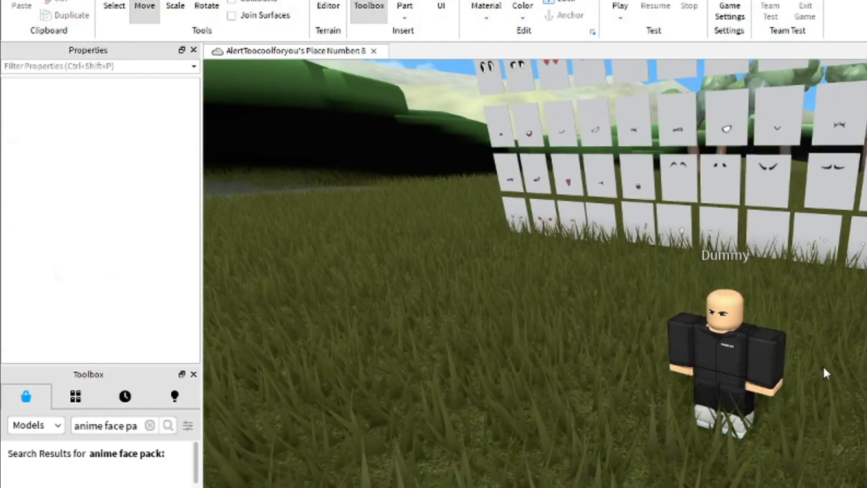
pyautogui.moveTo(812, 368); pyautogui.dragTo(828, 320, button='right')
pyautogui.scroll(5, 668, 179)
pyautogui.doubleClick(675, 179)
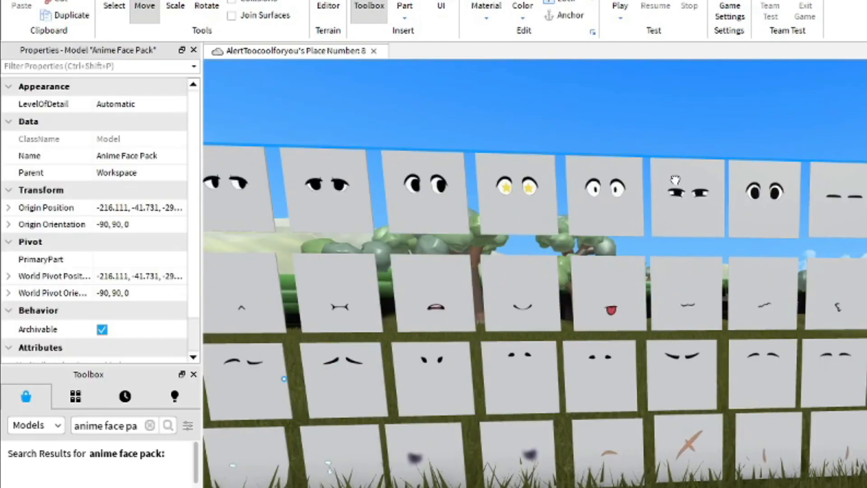
pyautogui.moveTo(769, 267)
pyautogui.mouseDown(button='right')
pyautogui.moveTo(776, 250)
pyautogui.moveTo(777, 259)
pyautogui.mouseUp(button='right')
pyautogui.scroll(3, 775, 253)
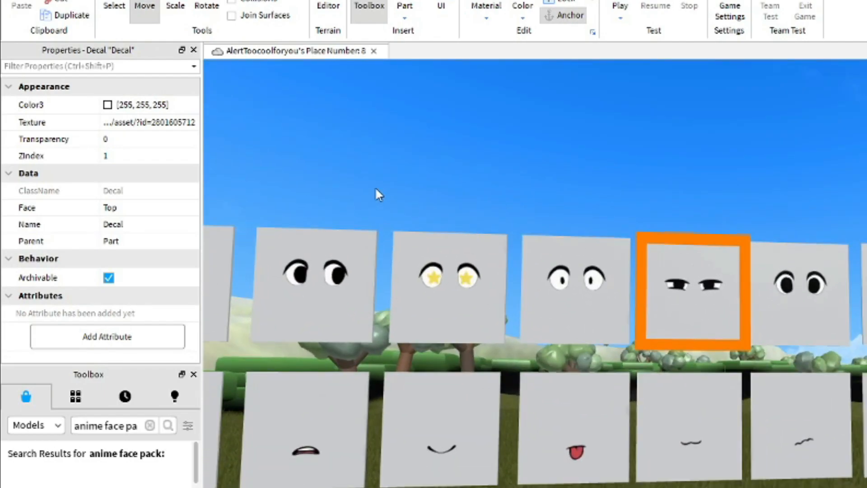
pyautogui.click(140, 123)
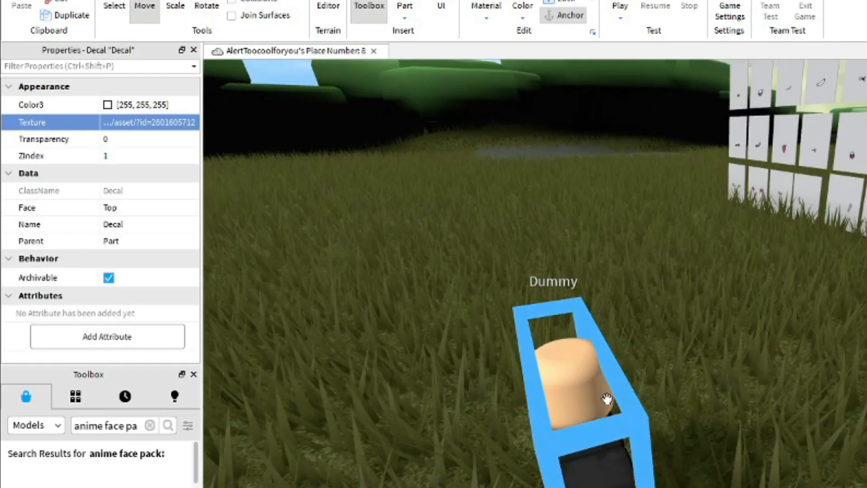
pyautogui.click(605, 395)
pyautogui.moveTo(749, 393); pyautogui.dragTo(840, 378, button='right')
pyautogui.scroll(-5, 768, 384)
pyautogui.press('Delete')
pyautogui.press('w')
pyautogui.press('w')
pyautogui.press('s')
pyautogui.press('w')
pyautogui.moveTo(853, 301); pyautogui.dragTo(853, 312, button='right')
pyautogui.click(749, 302)
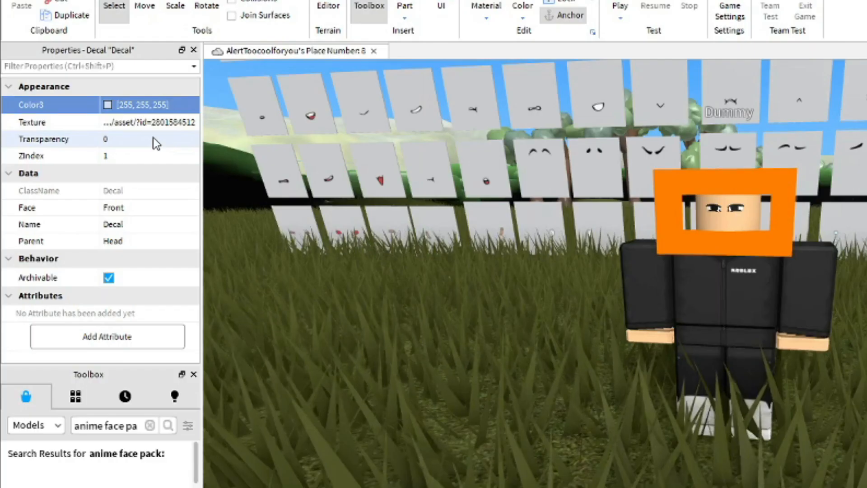
pyautogui.click(149, 121)
pyautogui.hotkey('ctrl', 'v')
pyautogui.press('Return')
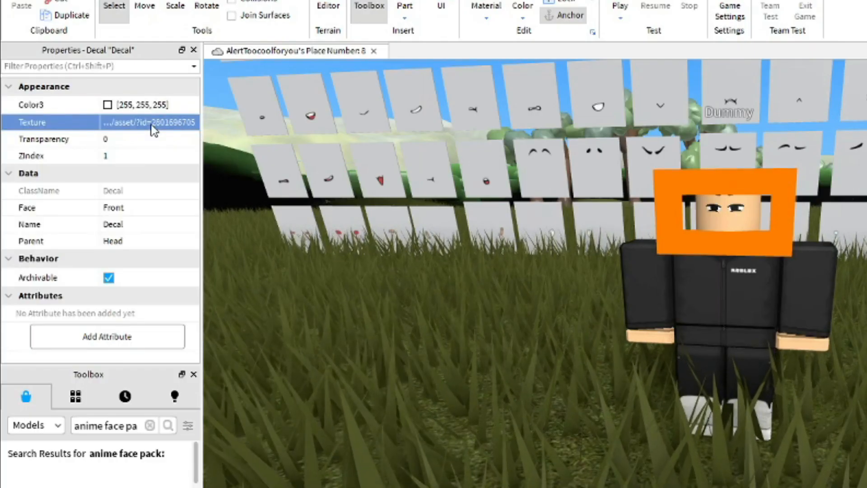
pyautogui.click(398, 293)
pyautogui.moveTo(672, 279); pyautogui.dragTo(829, 263, button='right')
pyautogui.press('w')
pyautogui.press('s')
pyautogui.click(836, 275)
pyautogui.press('w')
pyautogui.press('s')
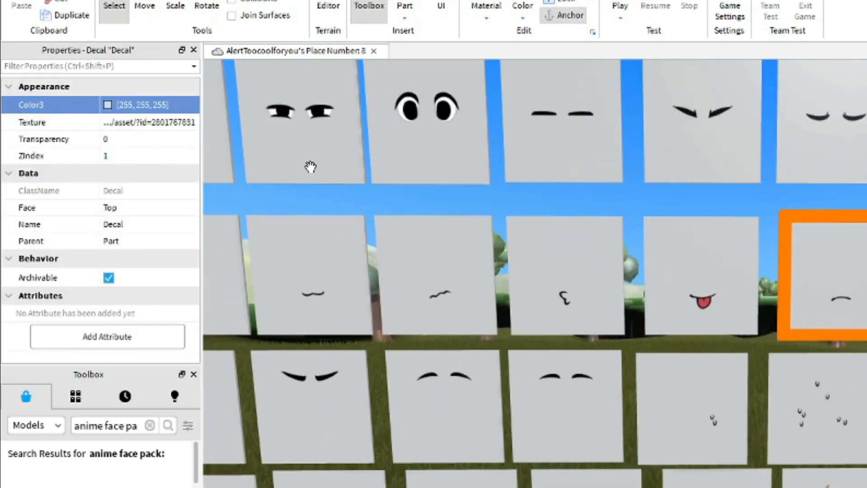
pyautogui.click(154, 122)
# Step: Return to the dummy in front of the Anime Face Pack, select it and bring its parts into view
pyautogui.moveTo(397, 226); pyautogui.dragTo(271, 228, button='right')
pyautogui.press('w')
pyautogui.click(459, 240)
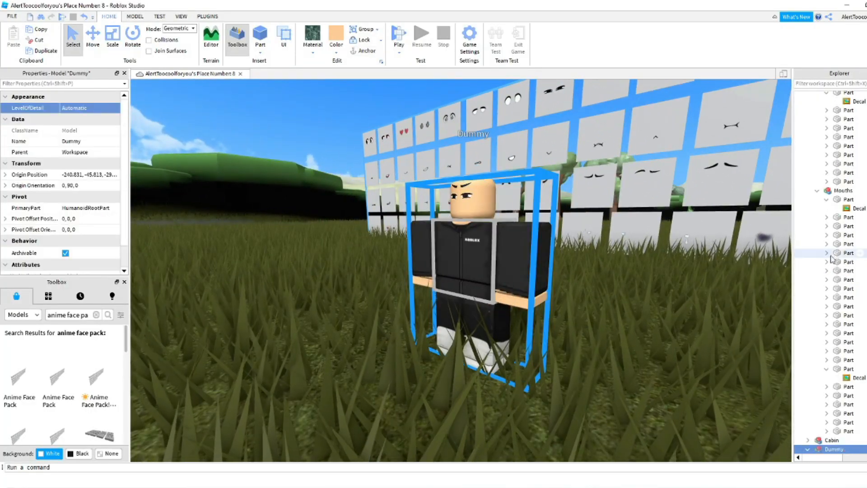
pyautogui.scroll(-8, 821, 256)
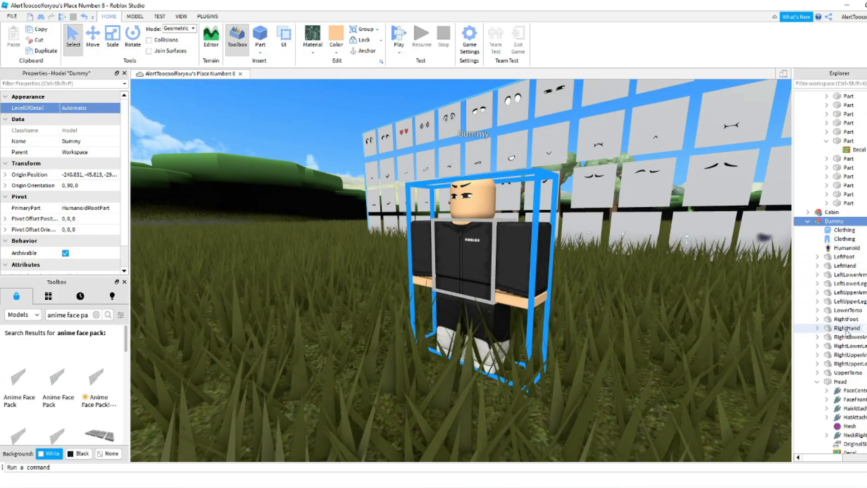
pyautogui.click(851, 221)
pyautogui.write('de')
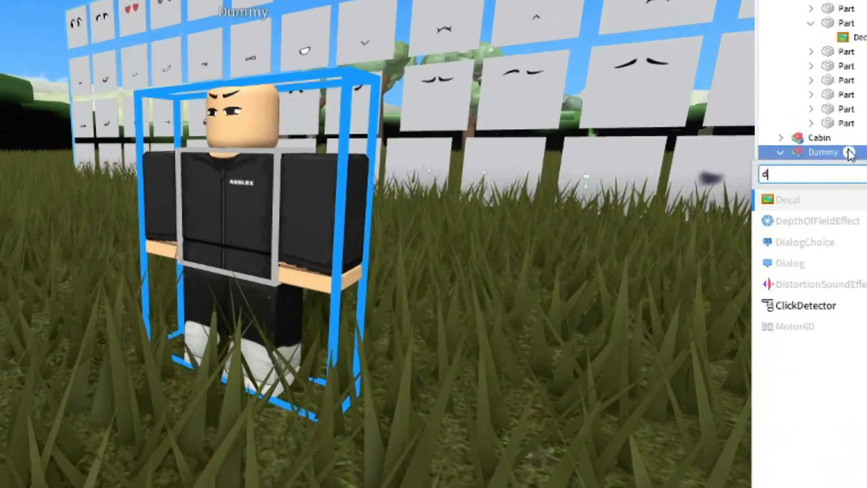
pyautogui.click(837, 251)
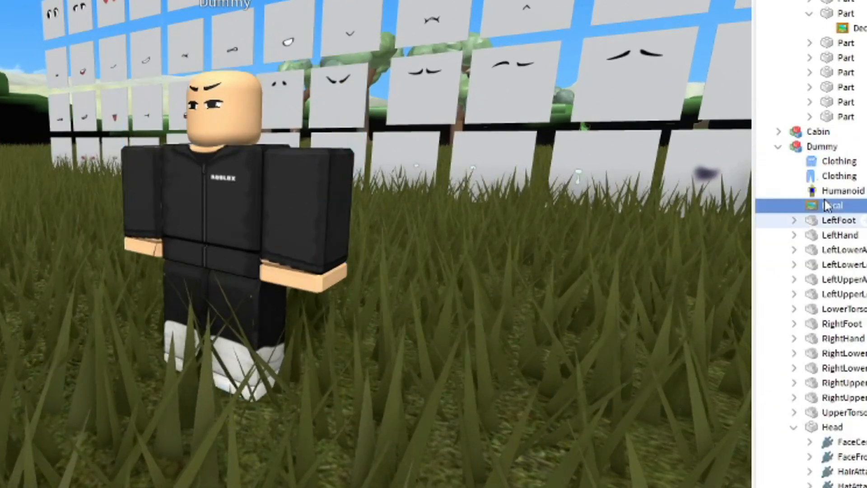
pyautogui.press('Delete')
pyautogui.scroll(-3, 852, 280)
pyautogui.click(855, 287)
pyautogui.click(794, 73)
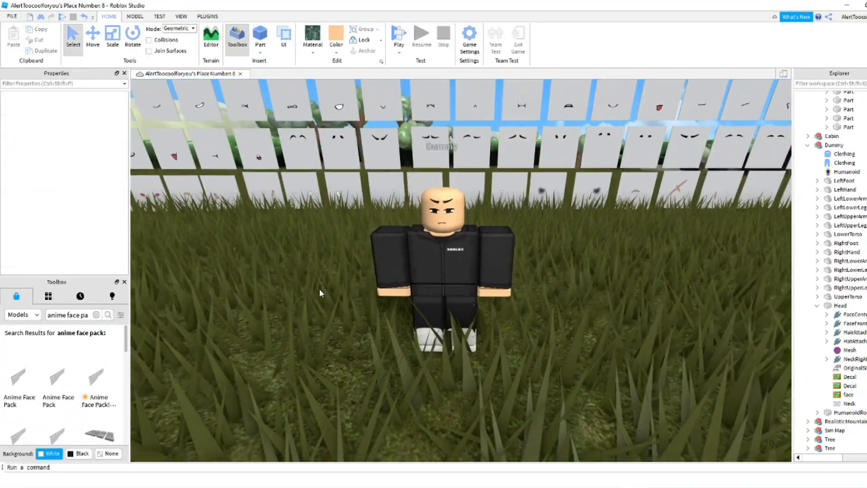
pyautogui.scroll(-2, 348, 290)
pyautogui.scroll(2, 348, 290)
pyautogui.moveTo(359, 285); pyautogui.dragTo(650, 268, button='right')
pyautogui.press('d')
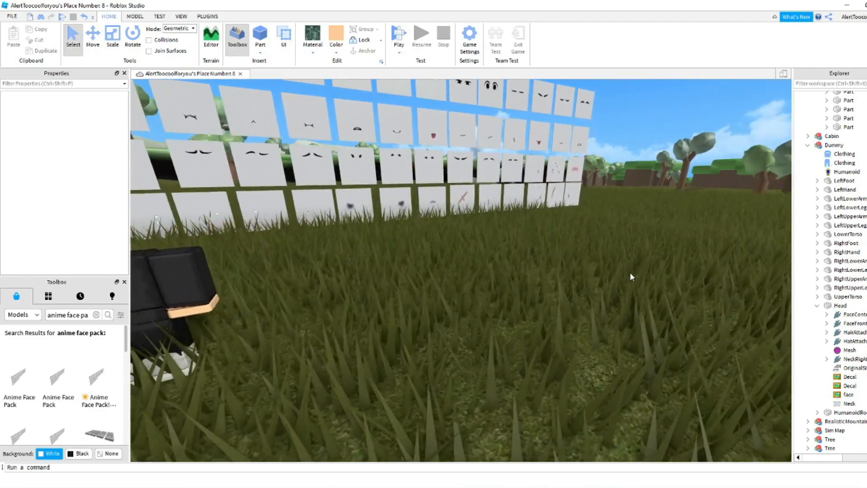
pyautogui.moveTo(631, 273); pyautogui.dragTo(631, 273, button='right')
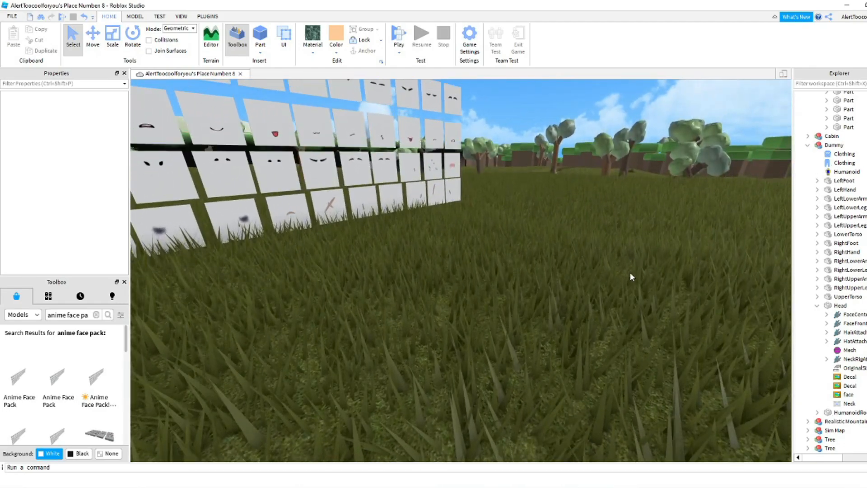
pyautogui.press('w')
pyautogui.press('q')
pyautogui.press('e')
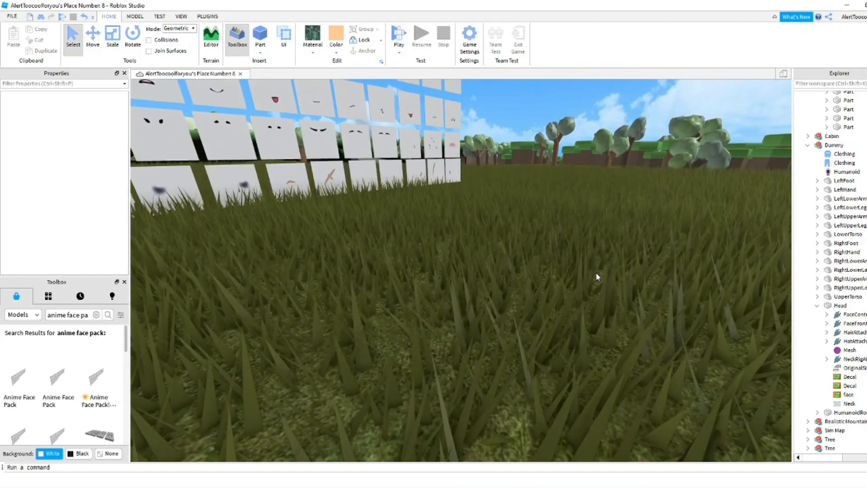
pyautogui.press('q')
pyautogui.press('e')
pyautogui.moveTo(573, 276); pyautogui.dragTo(573, 276, button='right')
pyautogui.press('w')
pyautogui.press('s')
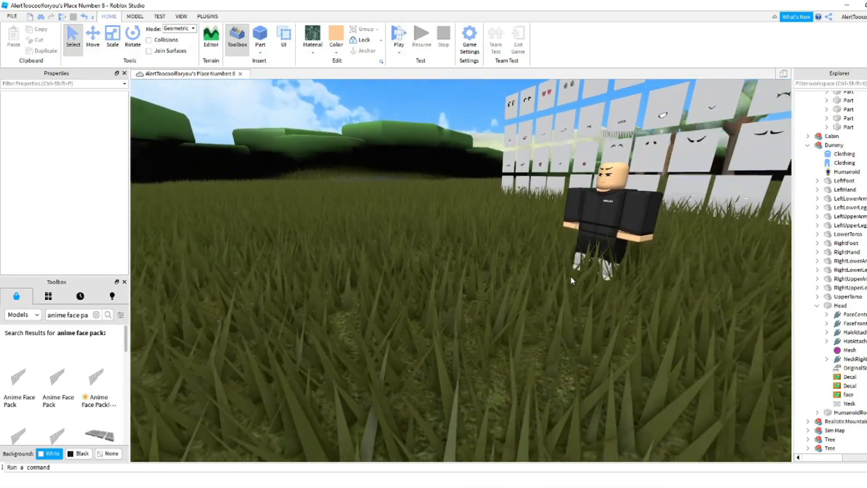
pyautogui.moveTo(446, 278); pyautogui.dragTo(446, 278, button='right')
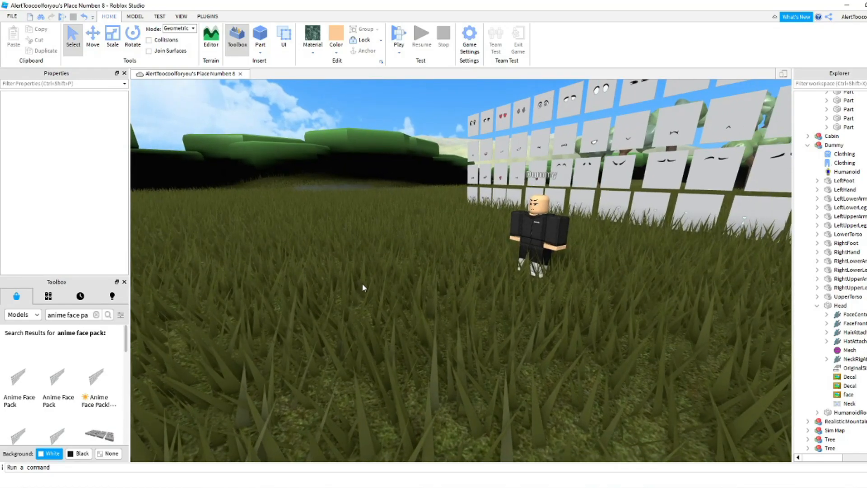
pyautogui.click(35, 315)
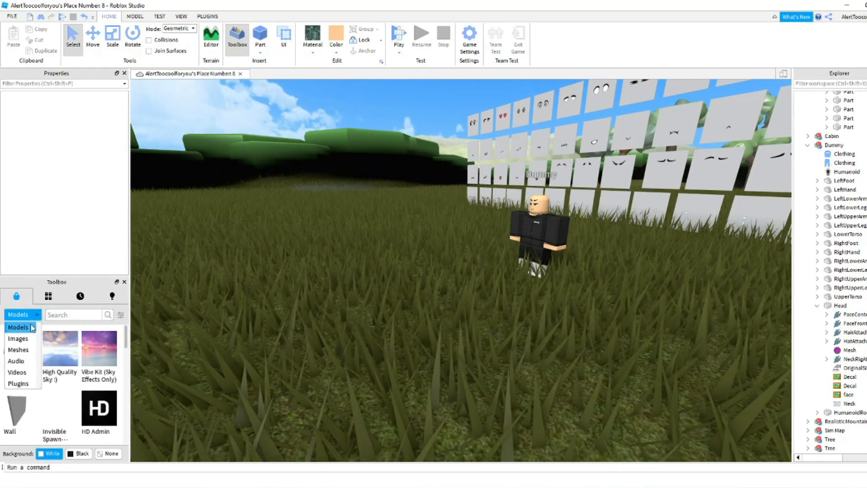
pyautogui.click(18, 350)
pyautogui.moveTo(316, 312); pyautogui.dragTo(0, 318, button='right')
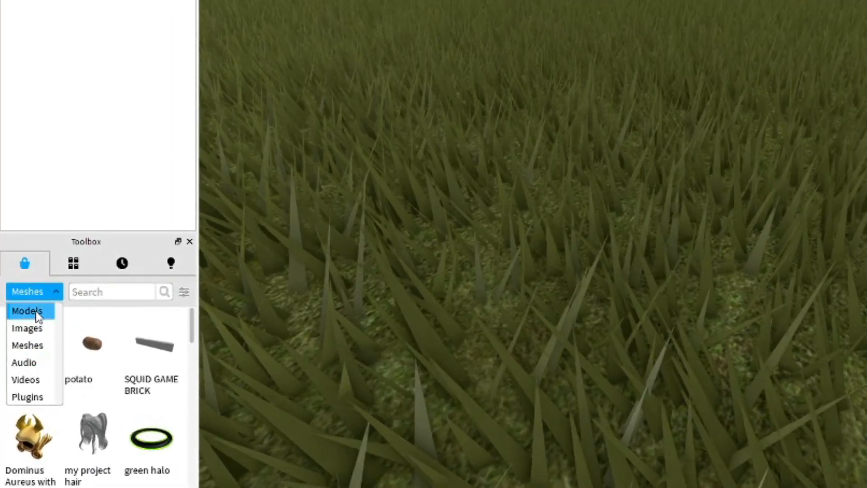
pyautogui.click(27, 311)
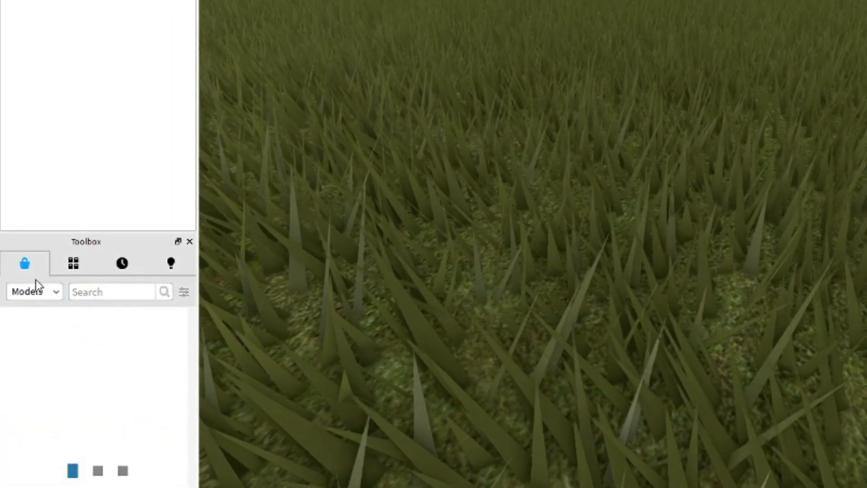
pyautogui.click(36, 292)
pyautogui.click(37, 332)
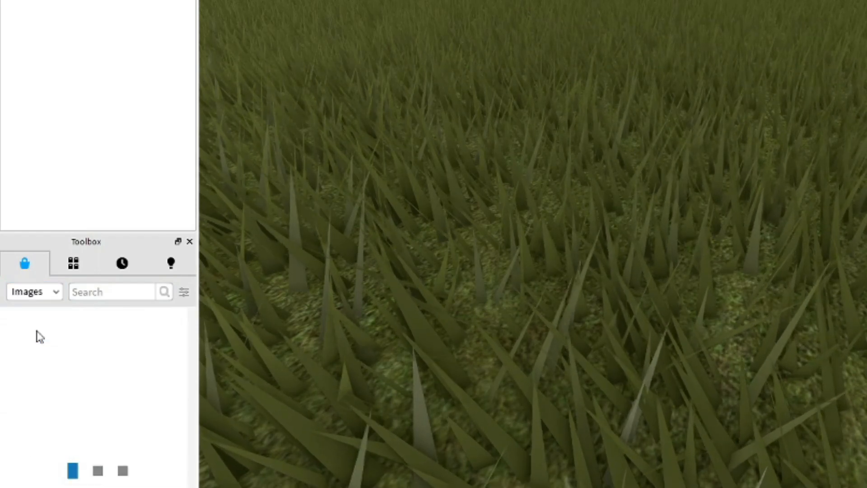
# Step: Search the Toolbox's Meshes category for "hair"
pyautogui.click(42, 292)
pyautogui.click(36, 344)
pyautogui.click(93, 292)
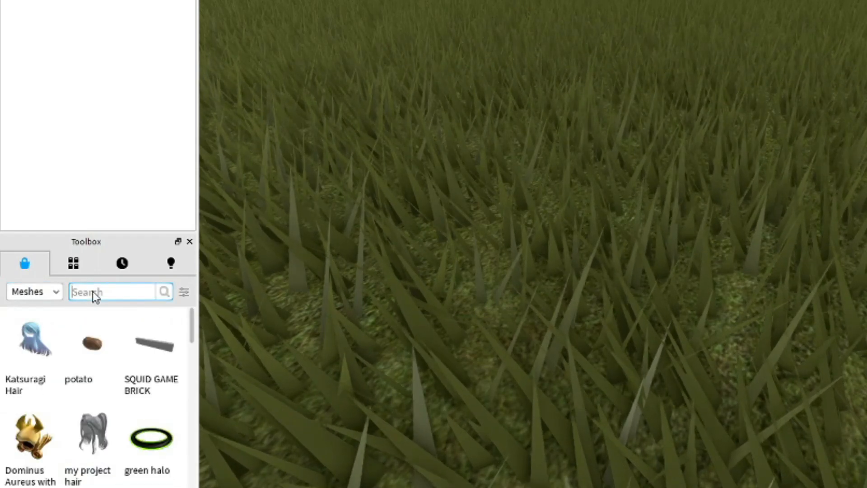
pyautogui.write('hair')
pyautogui.press('Return')
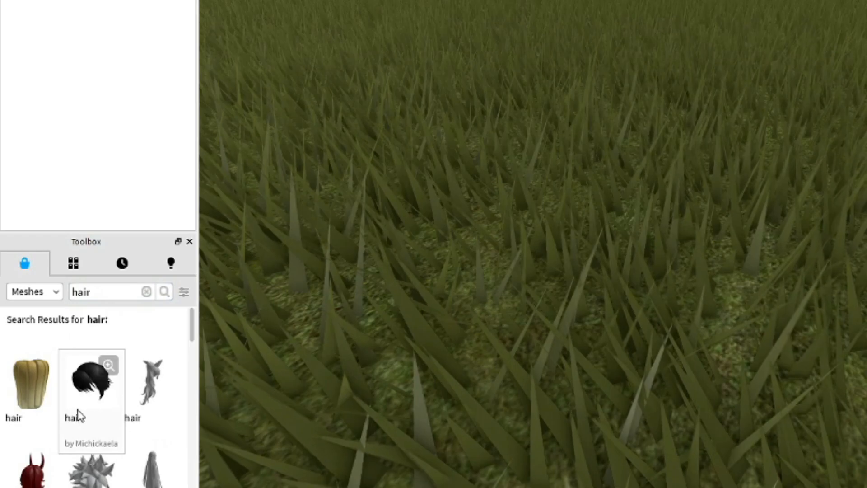
# Step: Insert the short black hair mesh from the search results and place it on the grass
pyautogui.scroll(-5, 86, 400)
pyautogui.scroll(-5, 117, 396)
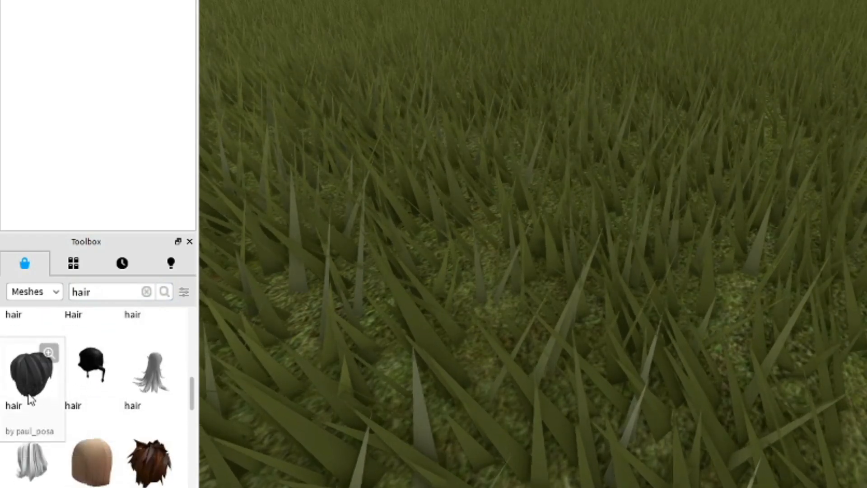
pyautogui.click(29, 400)
pyautogui.moveTo(542, 231); pyautogui.dragTo(712, 352, button='right')
pyautogui.scroll(-3, 712, 353)
pyautogui.moveTo(712, 352); pyautogui.dragTo(683, 335)
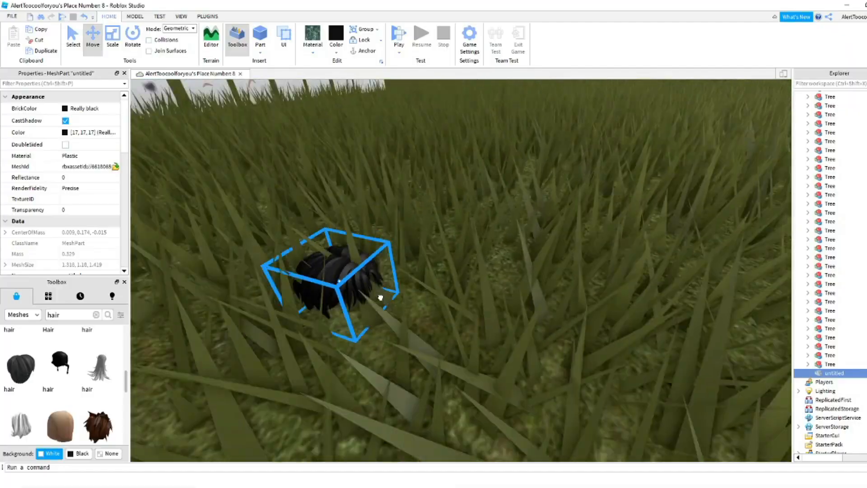
# Step: Move the black hair mesh onto the dummy's head and adjust it from several angles until it fits
pyautogui.moveTo(380, 296); pyautogui.dragTo(385, 279, button='right')
pyautogui.moveTo(385, 279); pyautogui.dragTo(412, 203)
pyautogui.moveTo(412, 203); pyautogui.dragTo(397, 237, button='right')
pyautogui.moveTo(397, 237); pyautogui.dragTo(458, 223)
pyautogui.moveTo(458, 222); pyautogui.dragTo(458, 224, button='right')
pyautogui.moveTo(399, 234); pyautogui.dragTo(413, 237)
pyautogui.moveTo(412, 237); pyautogui.dragTo(406, 242, button='right')
pyautogui.moveTo(338, 263); pyautogui.dragTo(339, 269)
pyautogui.moveTo(338, 269); pyautogui.dragTo(343, 269, button='right')
pyautogui.moveTo(479, 241); pyautogui.dragTo(475, 241)
pyautogui.moveTo(474, 241); pyautogui.dragTo(470, 242, button='right')
pyautogui.click(689, 366)
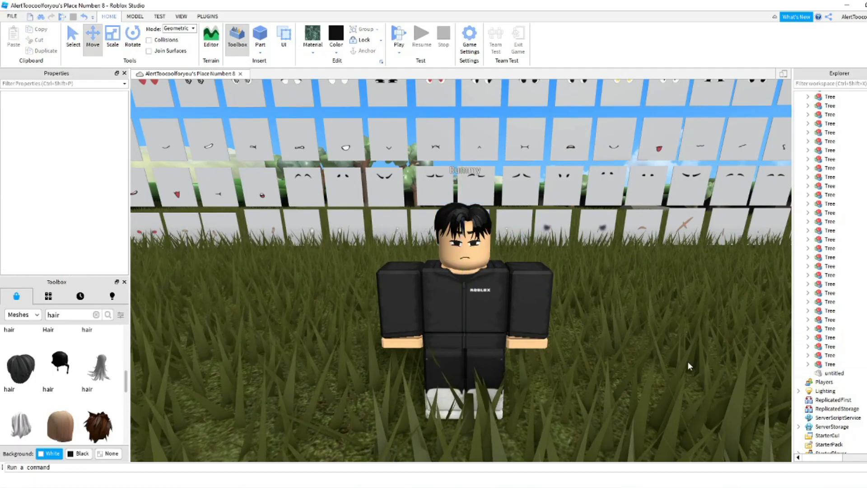
# Step: Move the dummy sideways to test whether the hair follows, and undo the move
pyautogui.click(507, 285)
pyautogui.moveTo(505, 283); pyautogui.dragTo(589, 254)
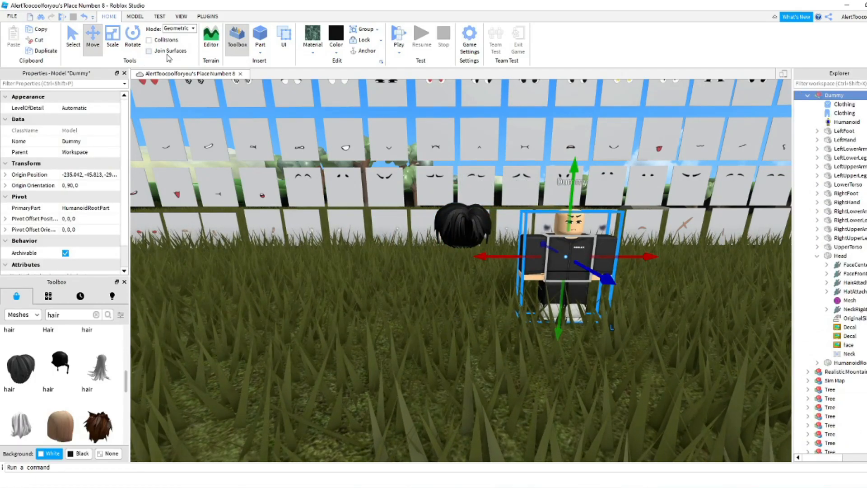
pyautogui.click(85, 17)
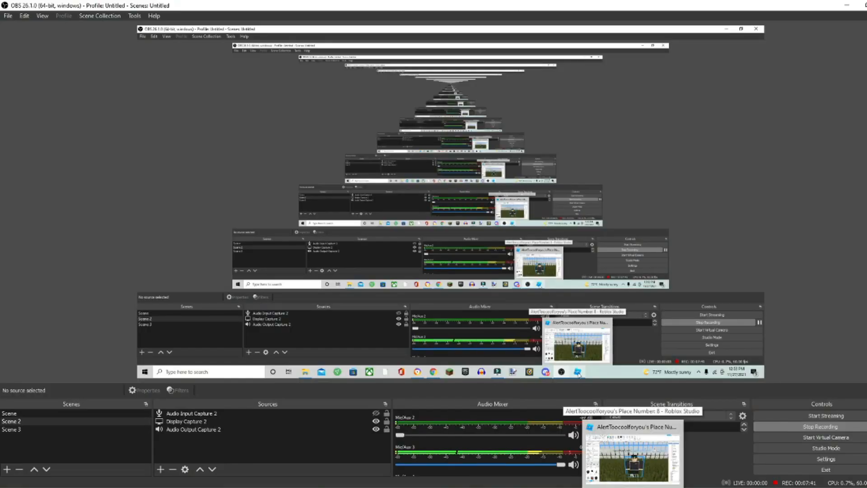
# Step: Return to Roblox Studio and add a WeldConstraint to the dummy's head
pyautogui.click(632, 454)
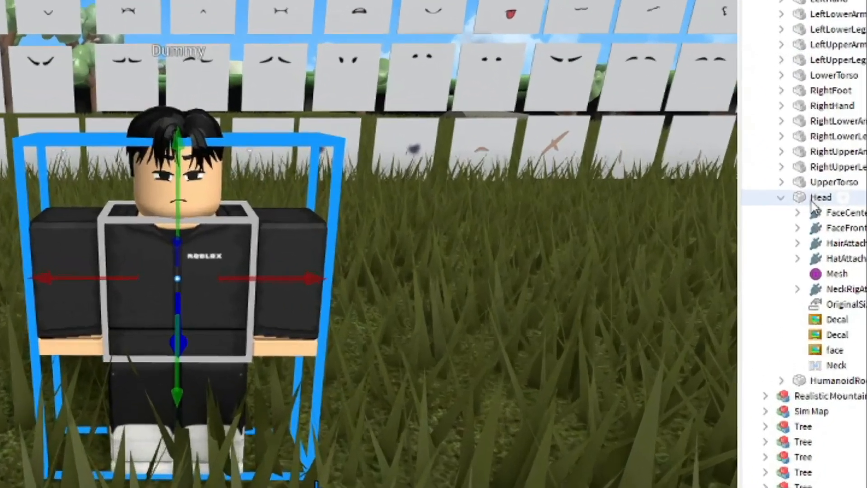
pyautogui.click(841, 255)
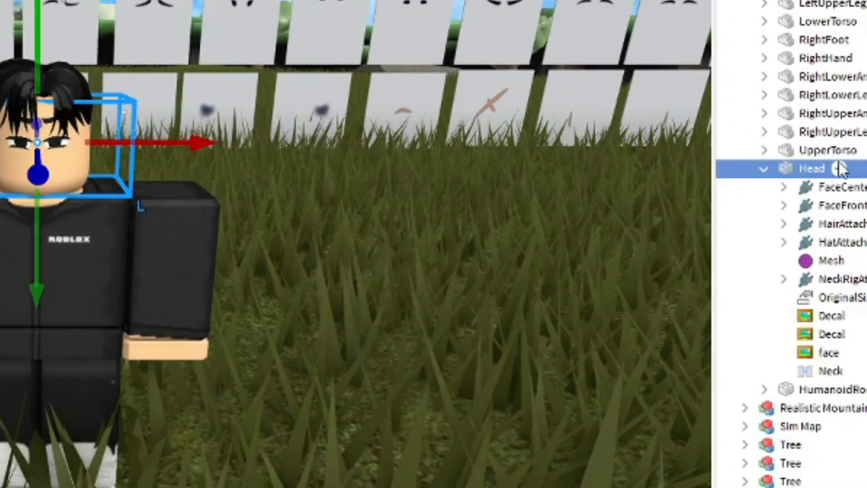
pyautogui.click(853, 256)
pyautogui.write('we')
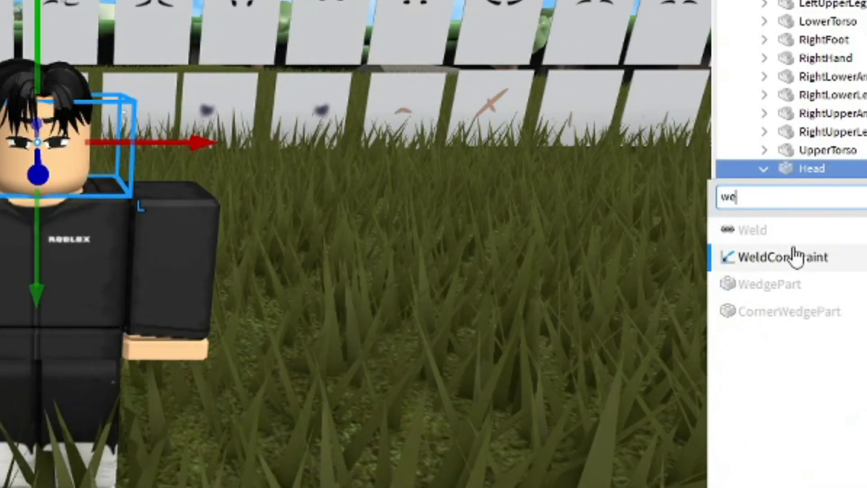
pyautogui.click(793, 258)
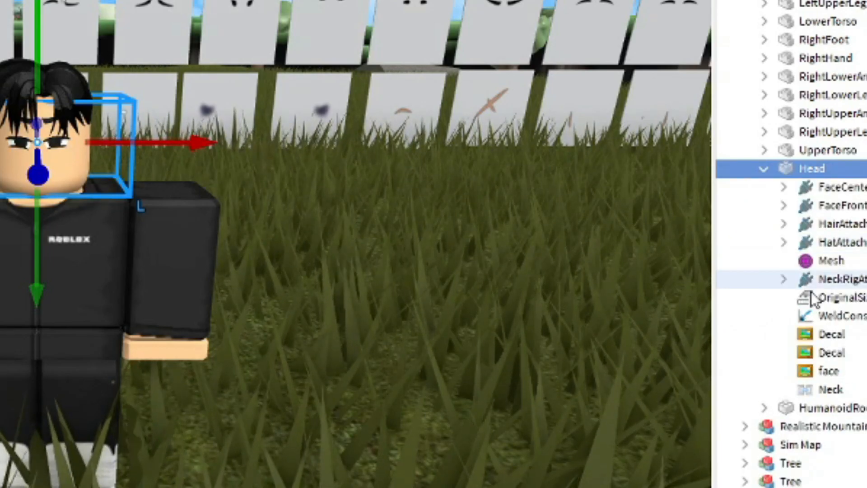
# Step: Set the WeldConstraint's Part0 to Head and its Part1 to the black hair mesh
pyautogui.click(822, 316)
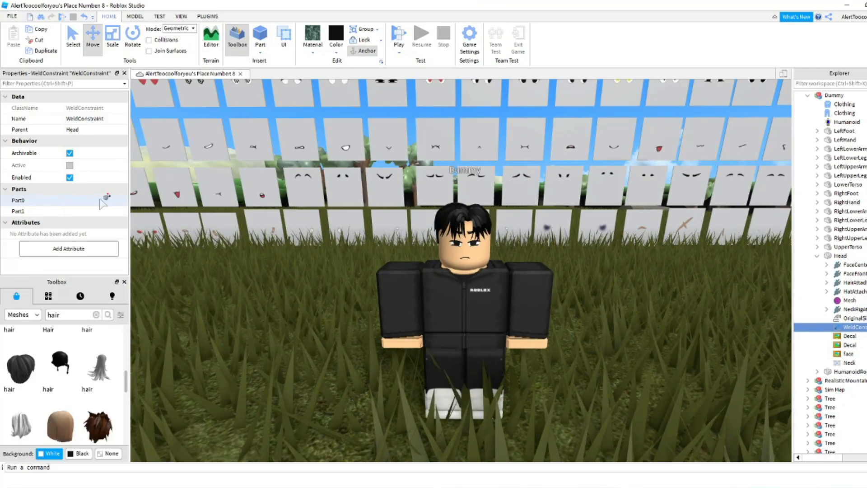
pyautogui.click(102, 201)
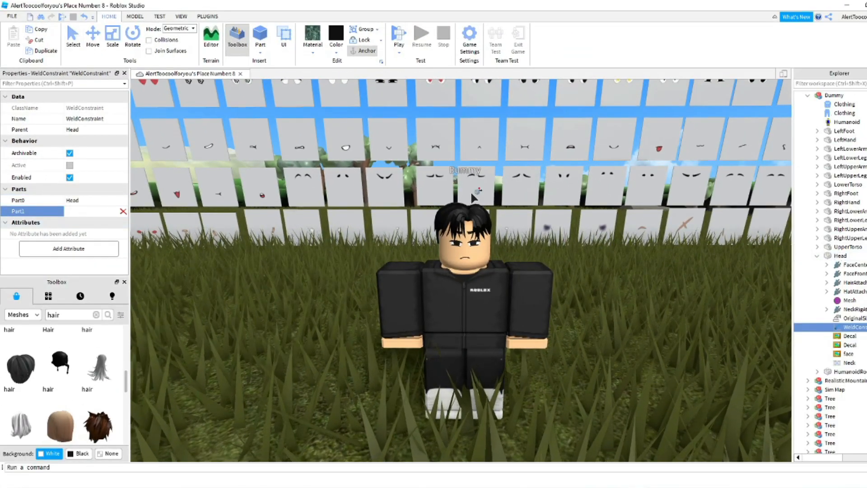
pyautogui.click(468, 214)
# Step: Test the new weld by moving the dummy across the grass, and undo that move
pyautogui.moveTo(470, 318); pyautogui.dragTo(521, 278)
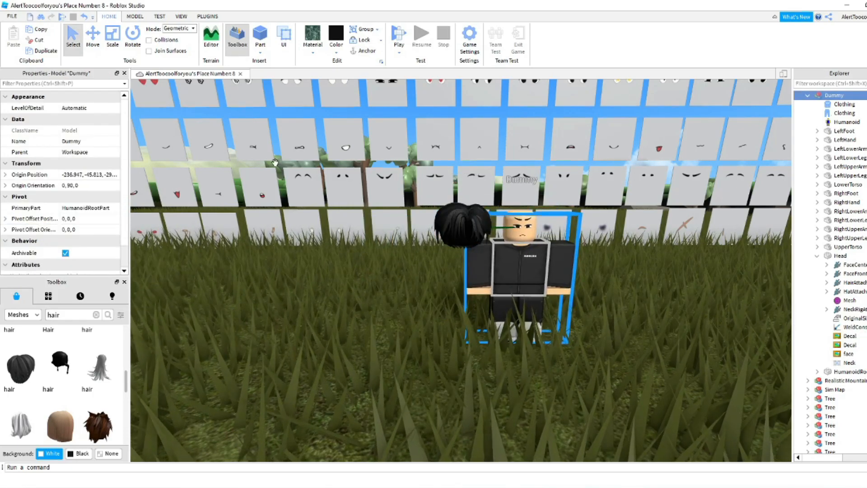
pyautogui.click(86, 17)
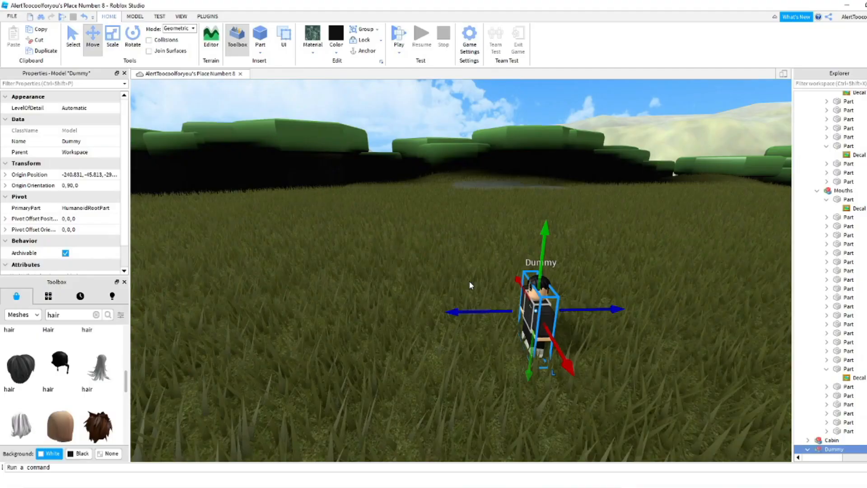
pyautogui.scroll(4, 470, 280)
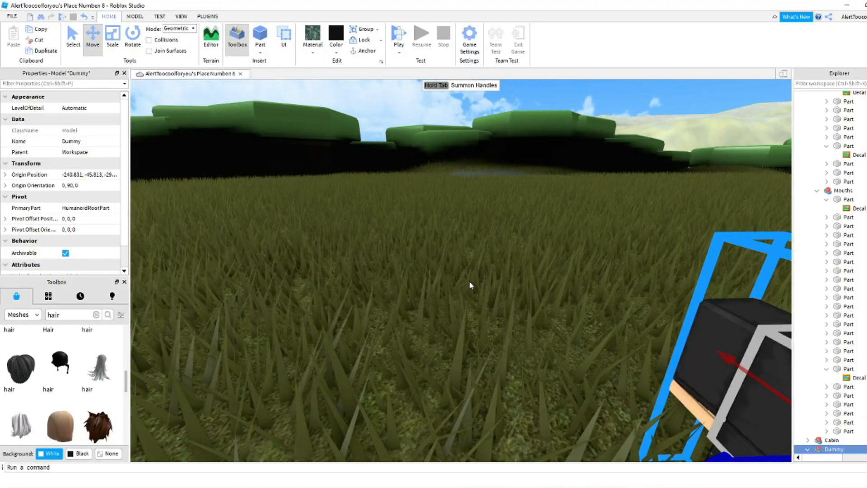
pyautogui.scroll(-4, 470, 281)
pyautogui.moveTo(470, 281); pyautogui.dragTo(427, 295, button='right')
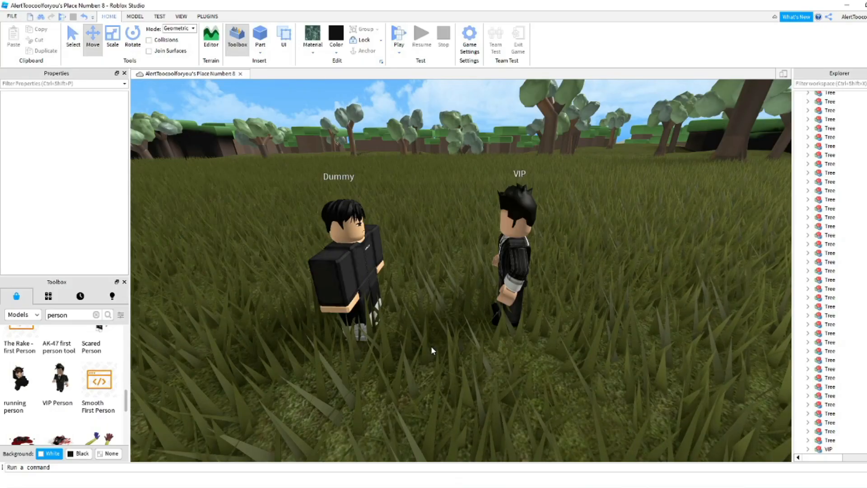
# Step: Reposition the VIP character slightly on the grass so it stands opposite the dummy
pyautogui.click(369, 289)
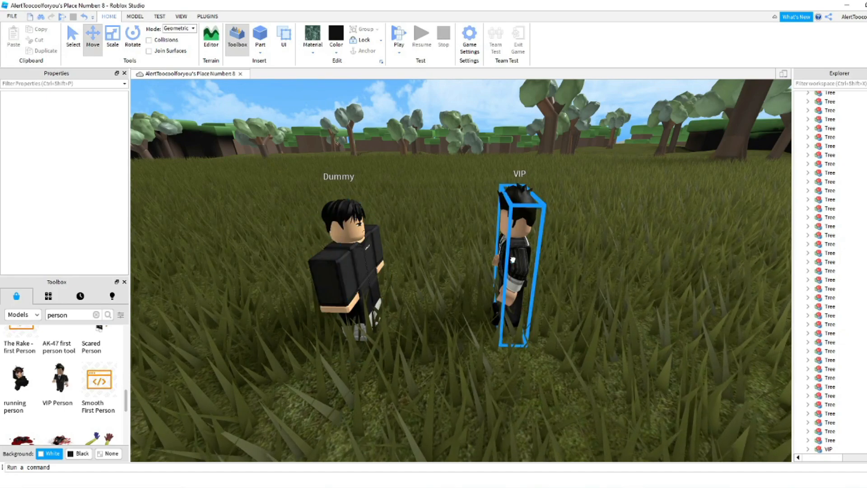
pyautogui.click(518, 277)
pyautogui.moveTo(517, 276); pyautogui.dragTo(522, 295)
pyautogui.hotkey('ctrl', 'r')
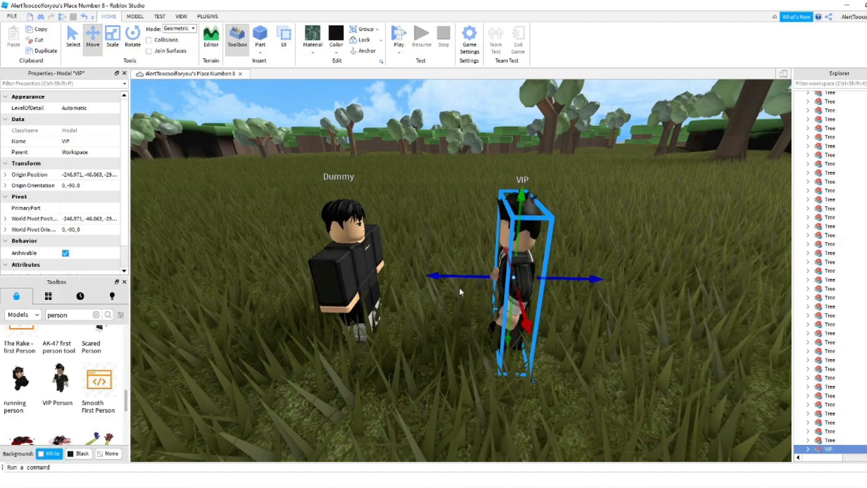
pyautogui.click(448, 291)
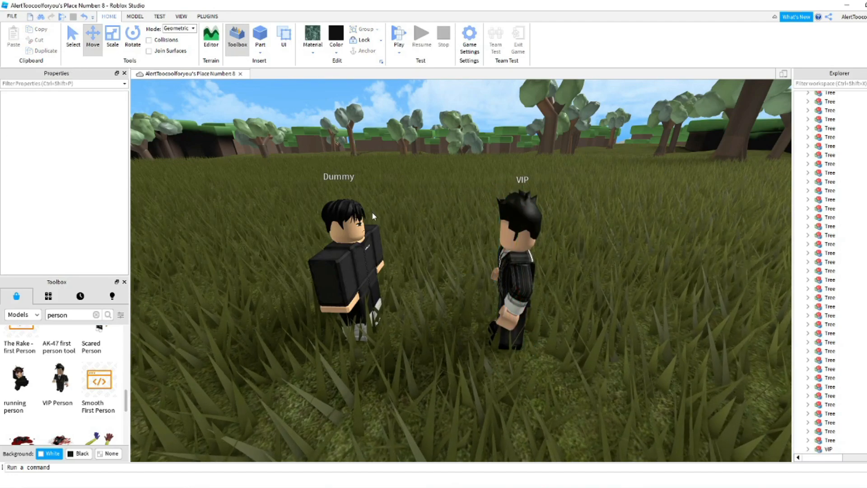
# Step: Open Moon Animator and create a new animation named kjkWEHFJIbfn
pyautogui.click(210, 17)
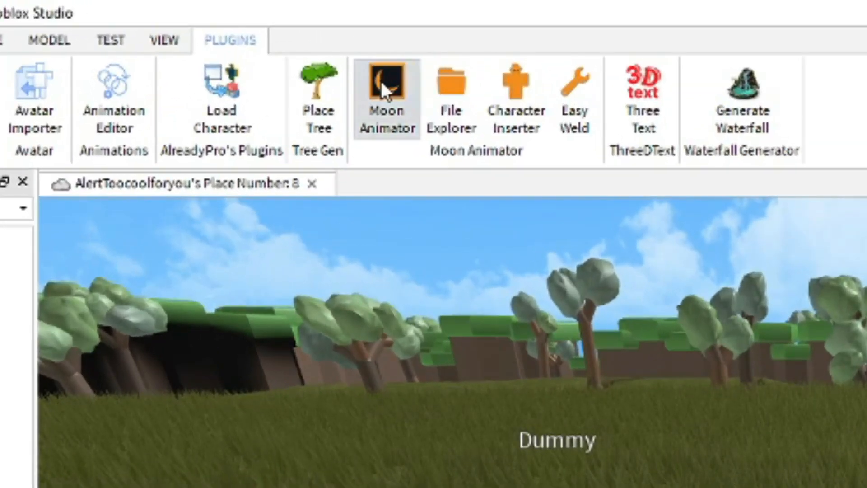
pyautogui.click(381, 82)
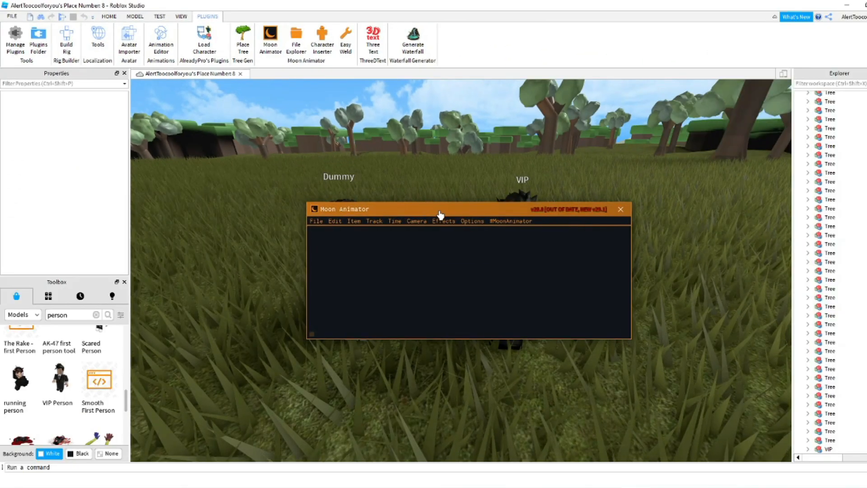
pyautogui.moveTo(441, 214); pyautogui.dragTo(608, 239)
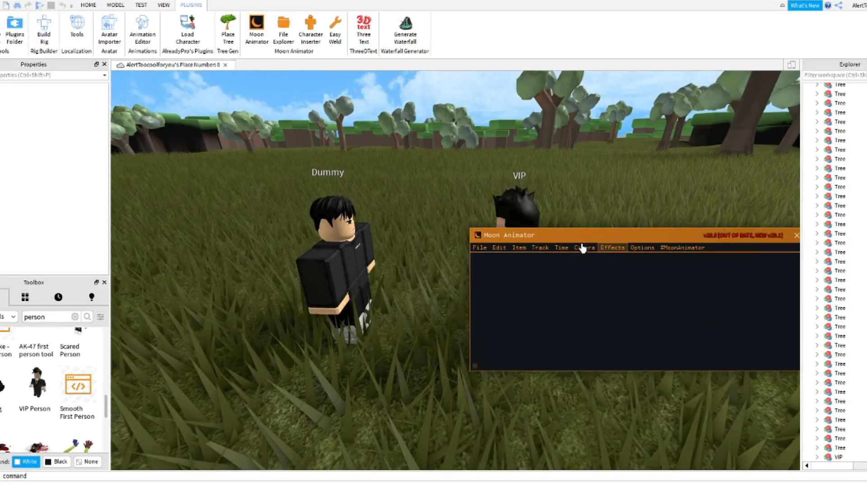
pyautogui.click(484, 248)
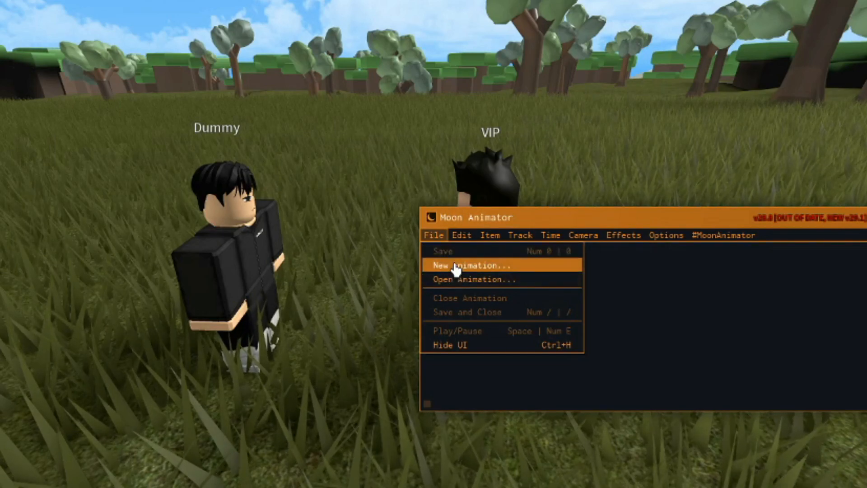
pyautogui.click(435, 266)
pyautogui.click(468, 283)
pyautogui.write('kjkWEHFJIbfn')
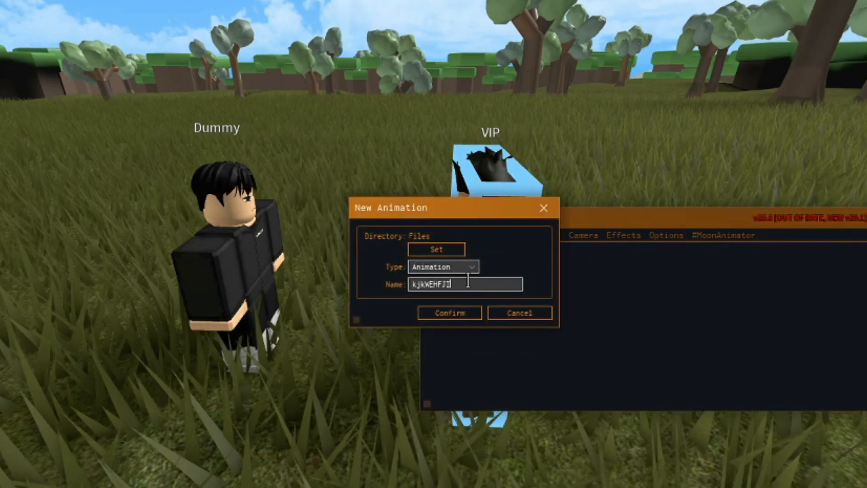
pyautogui.click(455, 313)
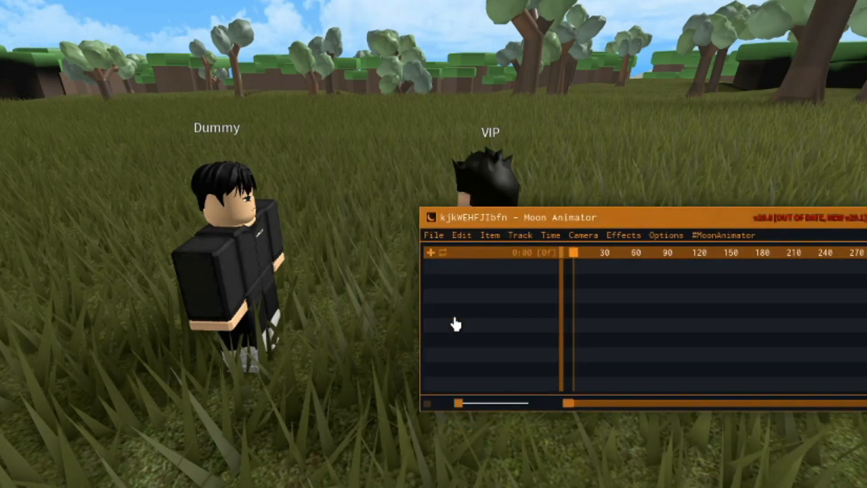
# Step: Add the black-haired dummy to the animation as a Rig item and move the animator window clear of the VIP character
pyautogui.click(490, 236)
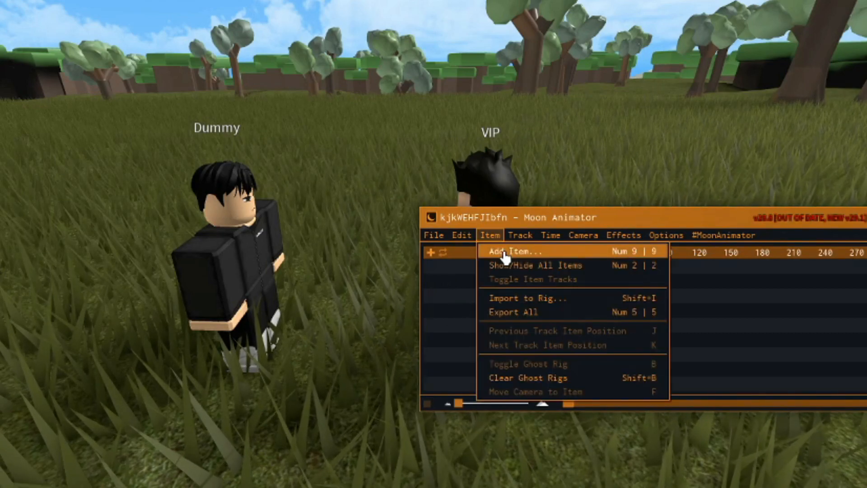
pyautogui.click(500, 253)
pyautogui.click(247, 223)
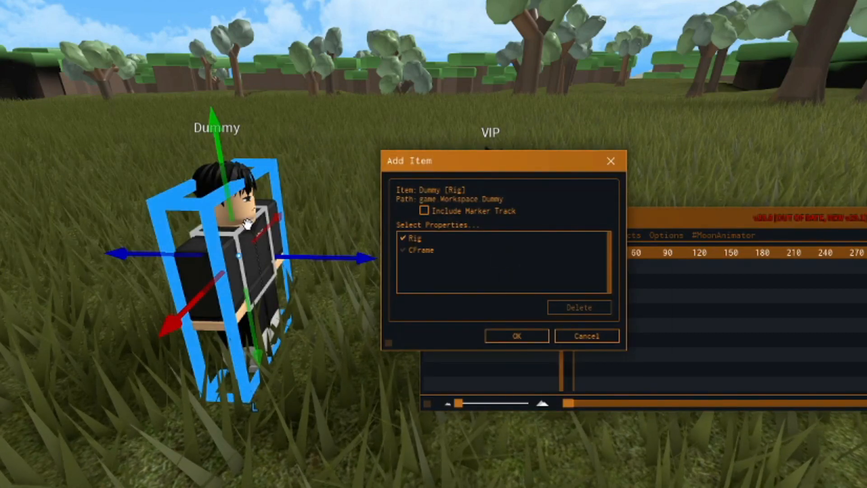
pyautogui.click(518, 336)
pyautogui.moveTo(525, 221); pyautogui.dragTo(286, 319)
pyautogui.click(256, 337)
pyautogui.click(258, 342)
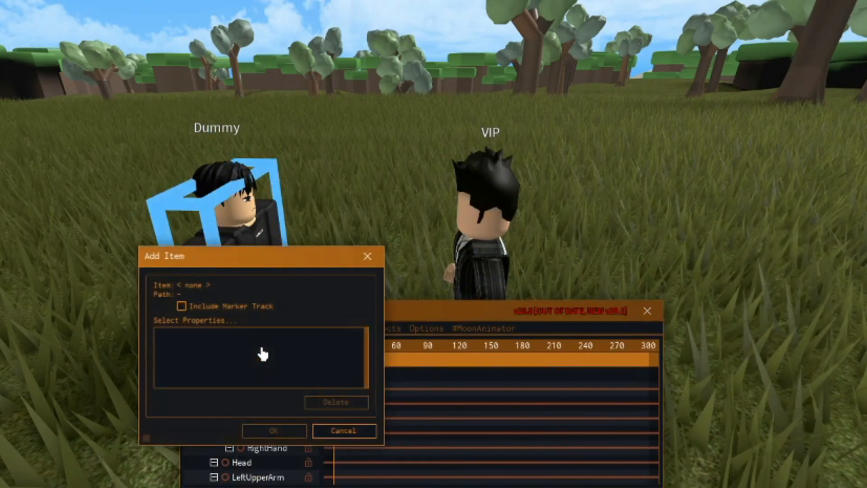
pyautogui.click(482, 221)
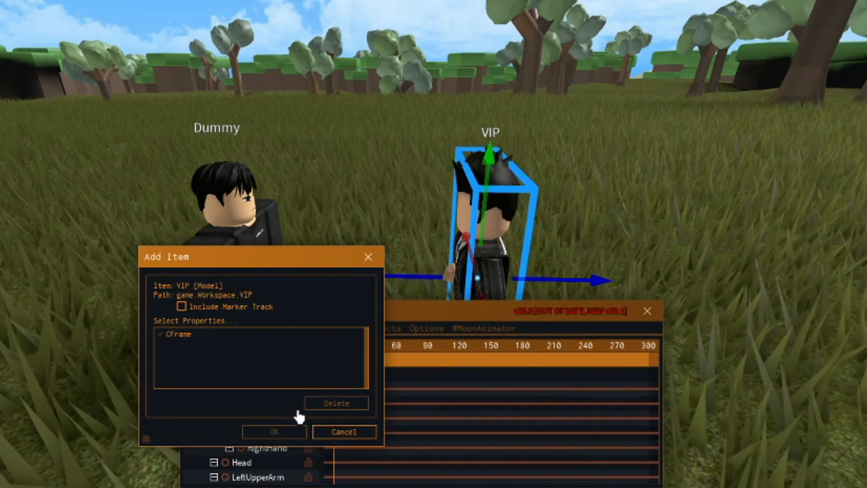
pyautogui.click(345, 432)
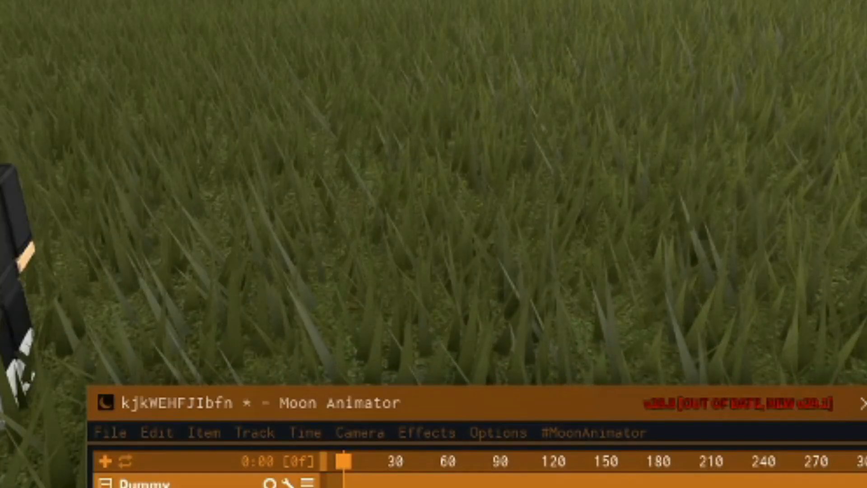
# Step: Insert an R15 Block Rig and place it on the grass opposite the black-haired dummy, rotated into position
pyautogui.click(67, 41)
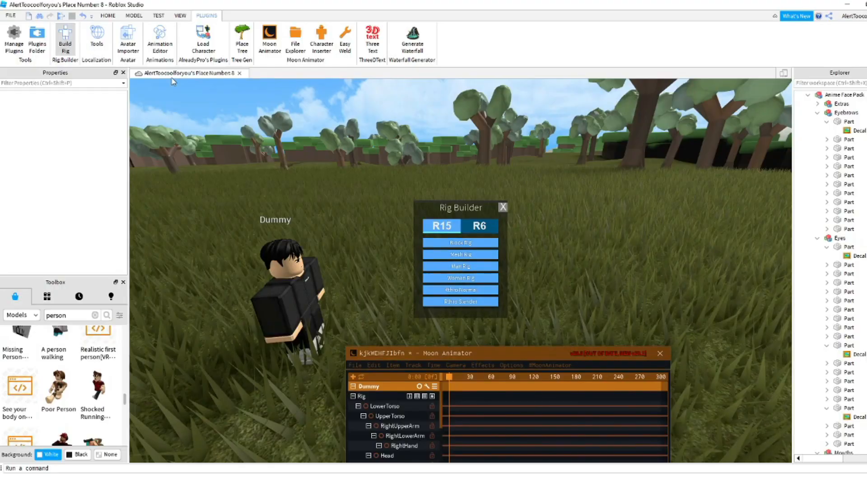
pyautogui.click(465, 247)
pyautogui.press('r')
pyautogui.moveTo(483, 281); pyautogui.dragTo(513, 267)
pyautogui.moveTo(505, 258); pyautogui.dragTo(513, 267, button='right')
pyautogui.moveTo(513, 267); pyautogui.dragTo(416, 316)
pyautogui.moveTo(416, 315); pyautogui.dragTo(496, 294, button='right')
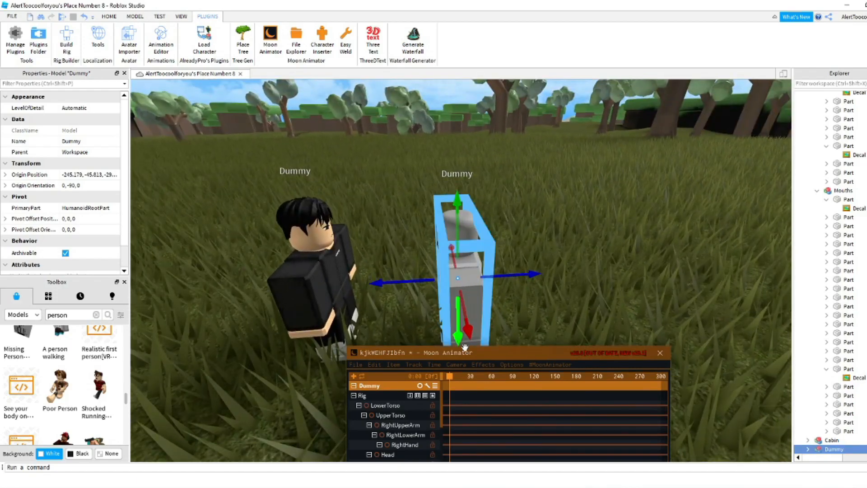
# Step: Try to add the new grey dummy to the animation as a Rig item
pyautogui.click(394, 365)
pyautogui.click(434, 261)
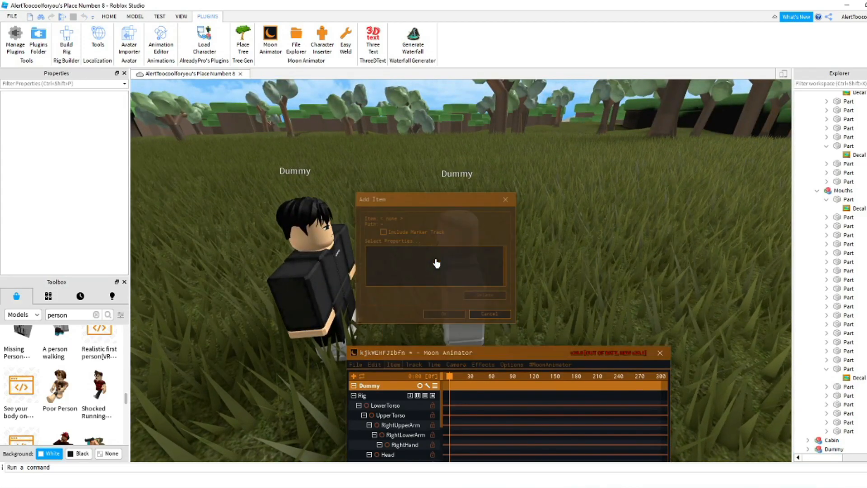
pyautogui.moveTo(450, 203); pyautogui.dragTo(641, 172)
pyautogui.click(463, 262)
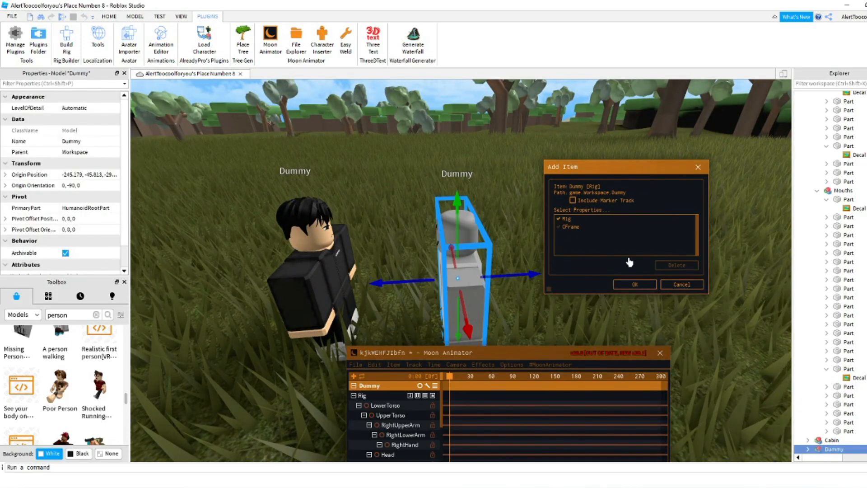
pyautogui.click(634, 284)
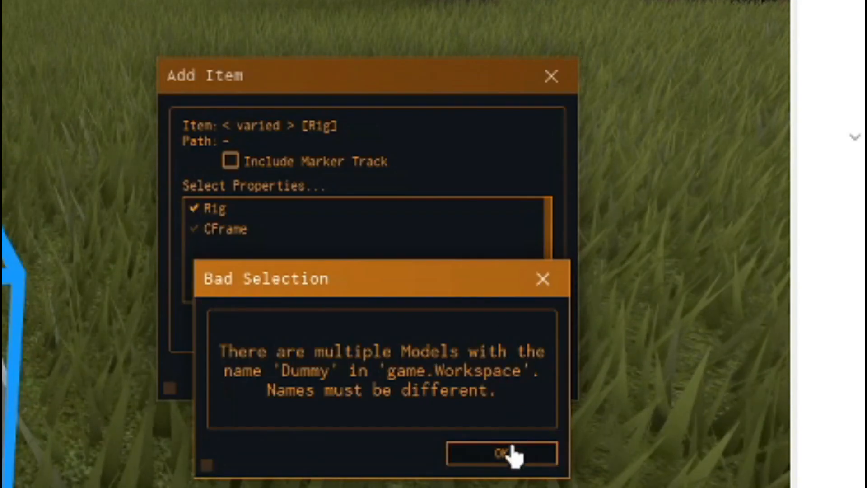
pyautogui.click(681, 314)
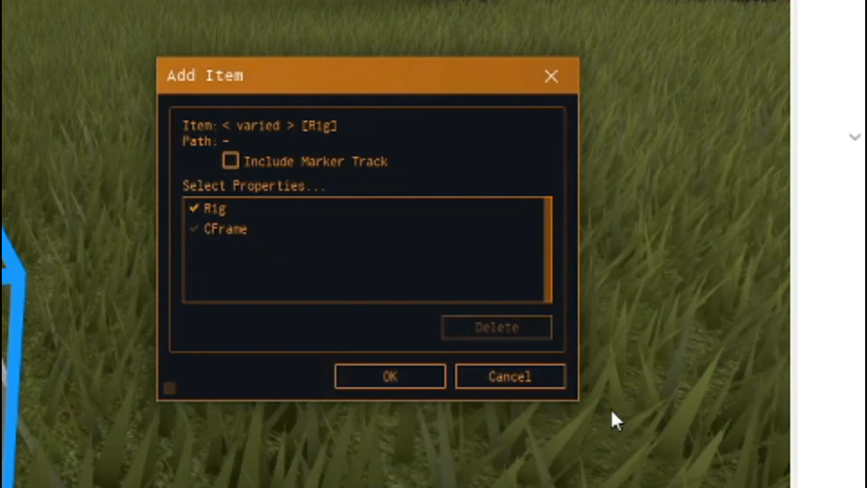
# Step: Rename the grey dummy jwhieasdijahfbjkafn and add it to the animation as a Rig item
pyautogui.click(848, 229)
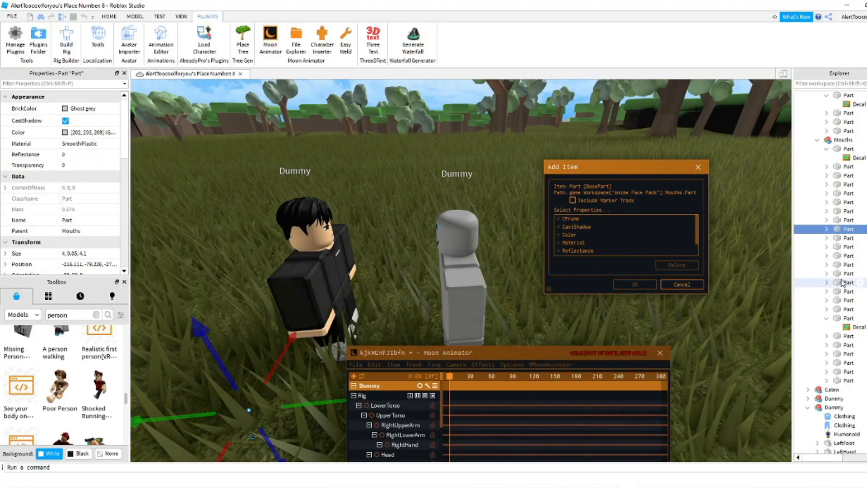
pyautogui.click(433, 283)
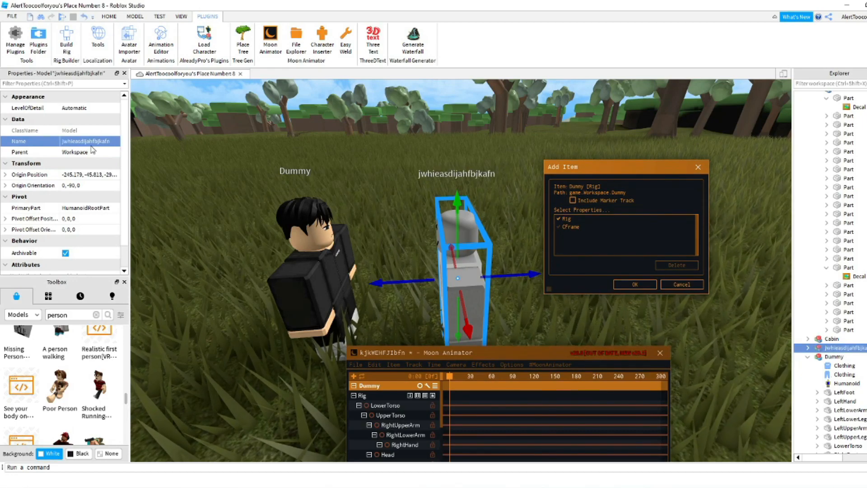
pyautogui.click(635, 285)
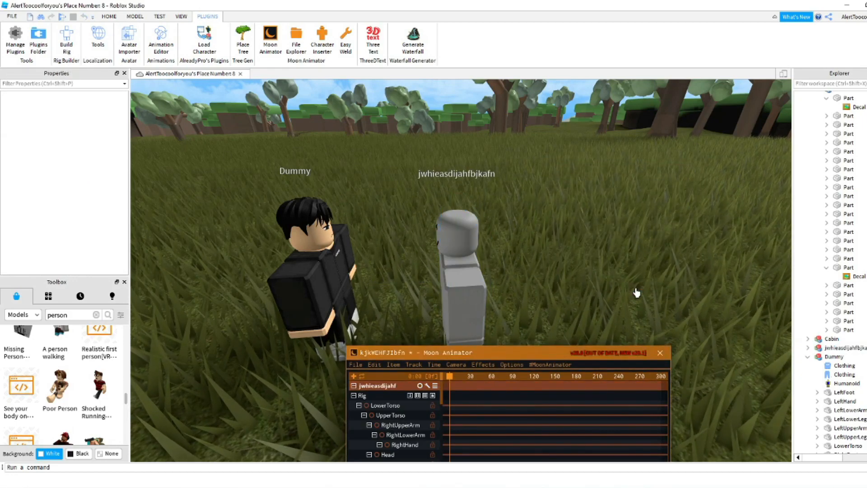
# Step: Shift the black-haired dummy's UpperTorso slightly at frame 0
pyautogui.click(346, 240)
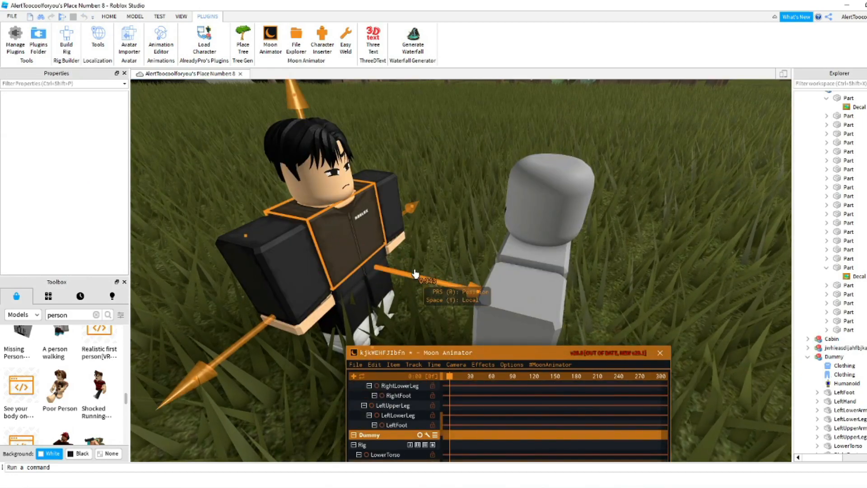
pyautogui.moveTo(414, 274)
pyautogui.mouseDown()
pyautogui.moveTo(436, 280)
pyautogui.moveTo(401, 275)
pyautogui.moveTo(419, 278)
pyautogui.mouseUp()
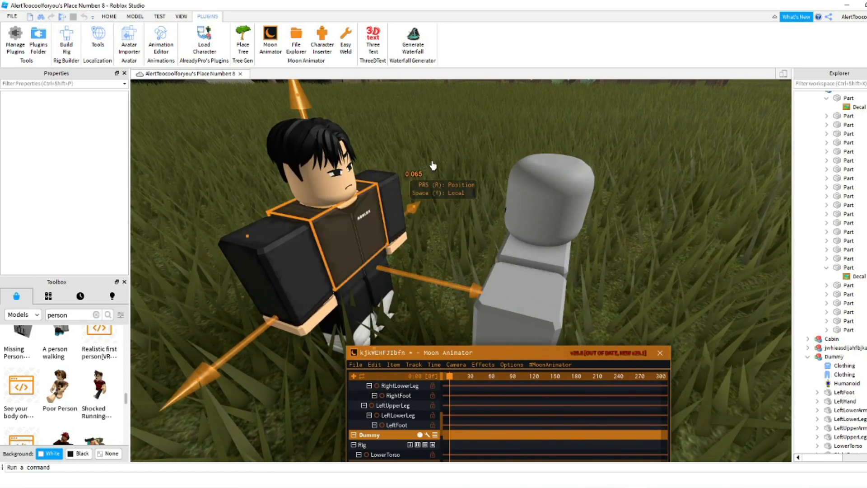
pyautogui.click(473, 165)
# Step: Rotate the dummy's RightUpperArm about 88° at frame 0 so the arm reaches forward toward the grey rig
pyautogui.moveTo(473, 166); pyautogui.dragTo(498, 290, button='right')
pyautogui.scroll(3, 508, 271)
pyautogui.press('d')
pyautogui.press('a')
pyautogui.click(497, 290)
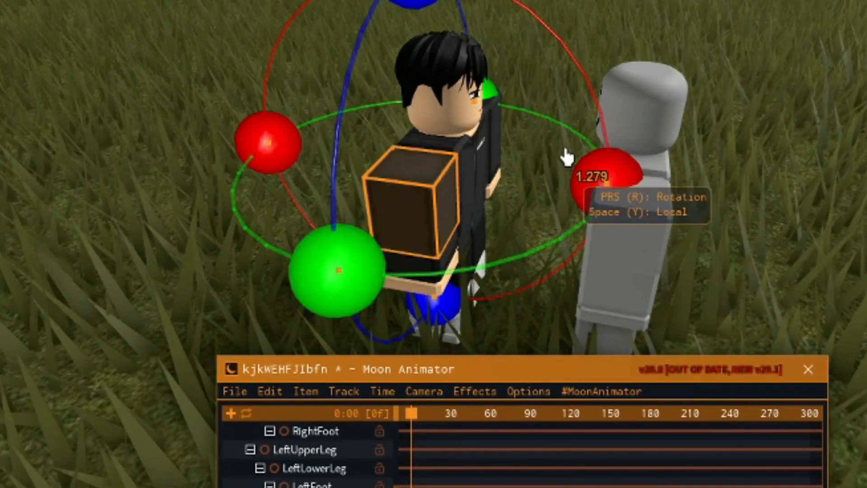
pyautogui.moveTo(610, 170); pyautogui.dragTo(430, 81)
pyautogui.moveTo(464, 333); pyautogui.dragTo(448, 312)
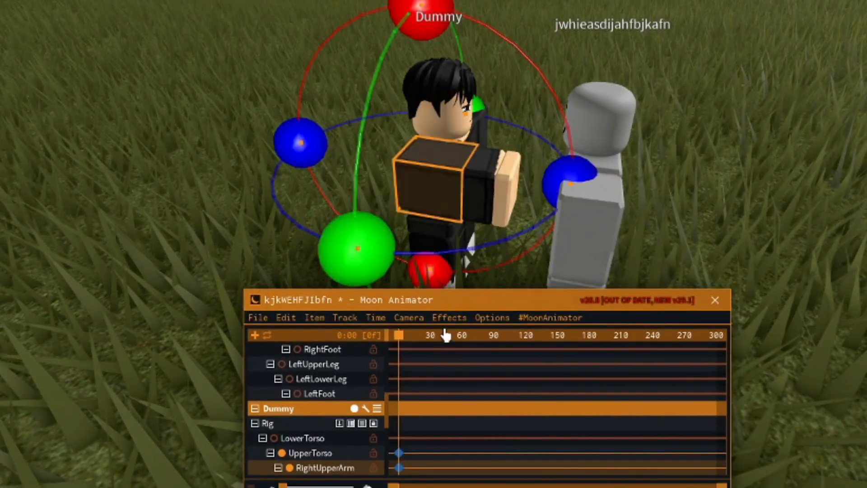
pyautogui.scroll(-1, 363, 437)
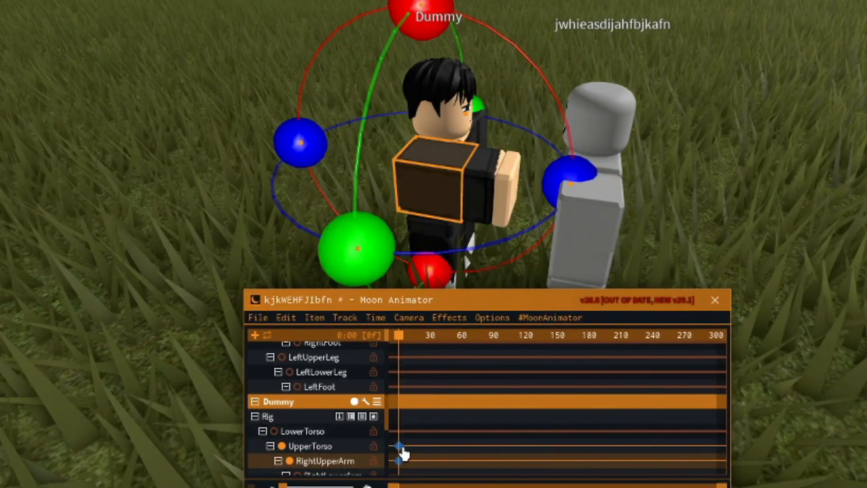
# Step: Lower the dummy's RightUpperArm at frame 201 and scrub the timeline to preview the arm motion
pyautogui.moveTo(402, 340); pyautogui.dragTo(437, 339)
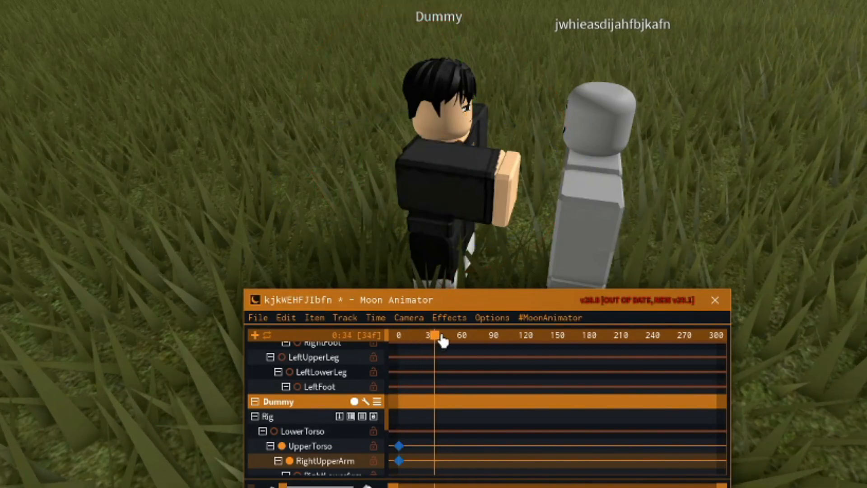
pyautogui.moveTo(554, 352); pyautogui.dragTo(616, 355)
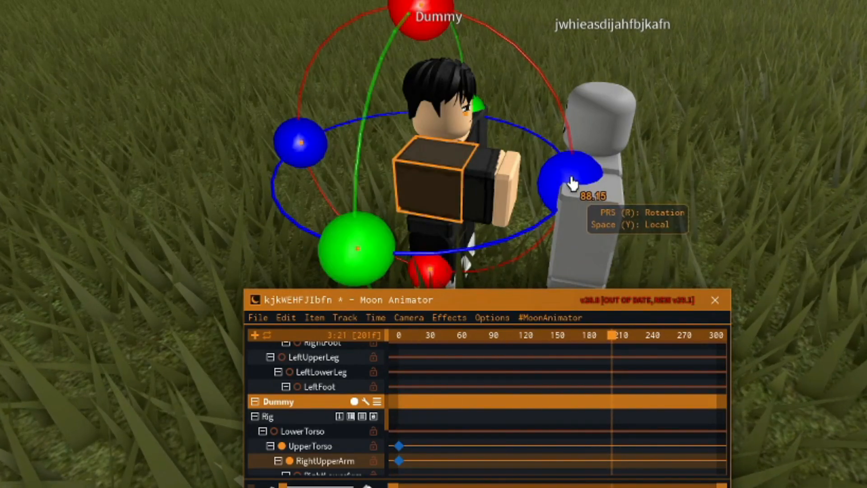
pyautogui.moveTo(454, 23); pyautogui.dragTo(508, 149)
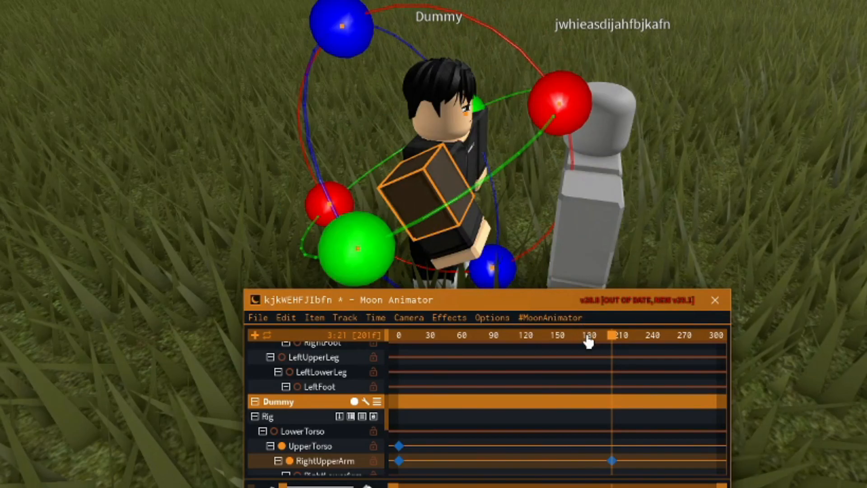
pyautogui.moveTo(616, 347); pyautogui.dragTo(405, 355)
pyautogui.click(799, 242)
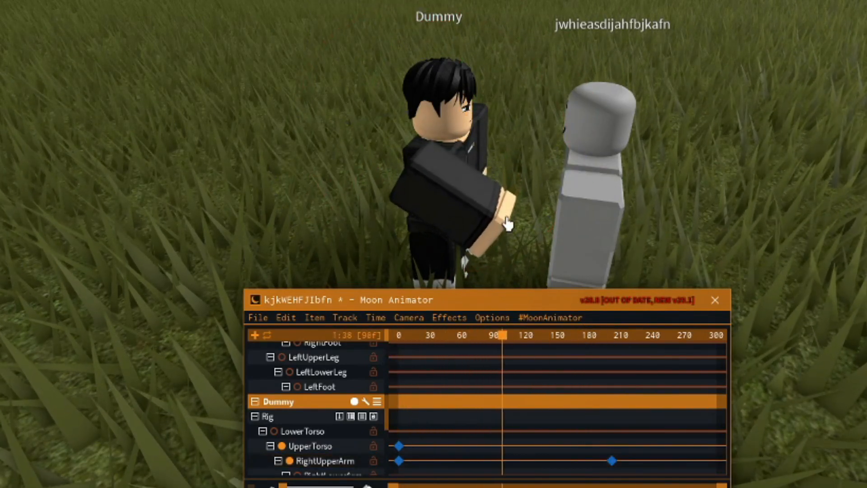
# Step: Move the second RightUpperArm keyframe to frame 43 and delete it
pyautogui.moveTo(613, 465); pyautogui.dragTo(601, 467)
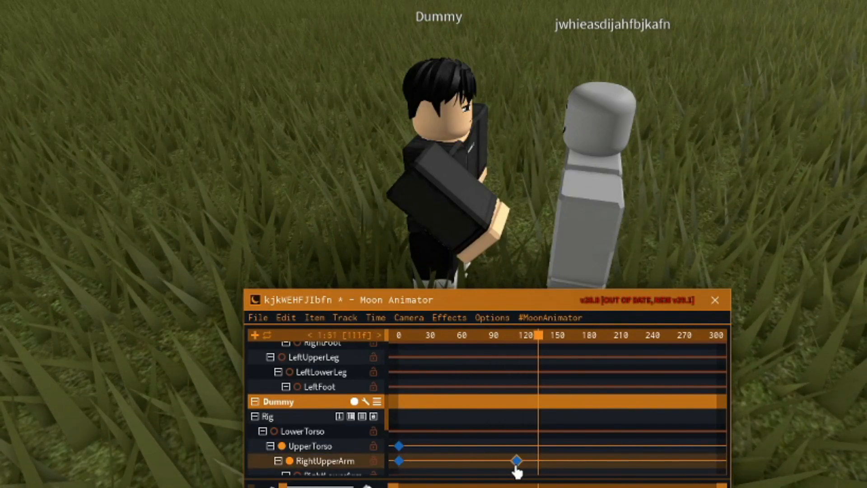
pyautogui.moveTo(456, 471); pyautogui.dragTo(445, 471)
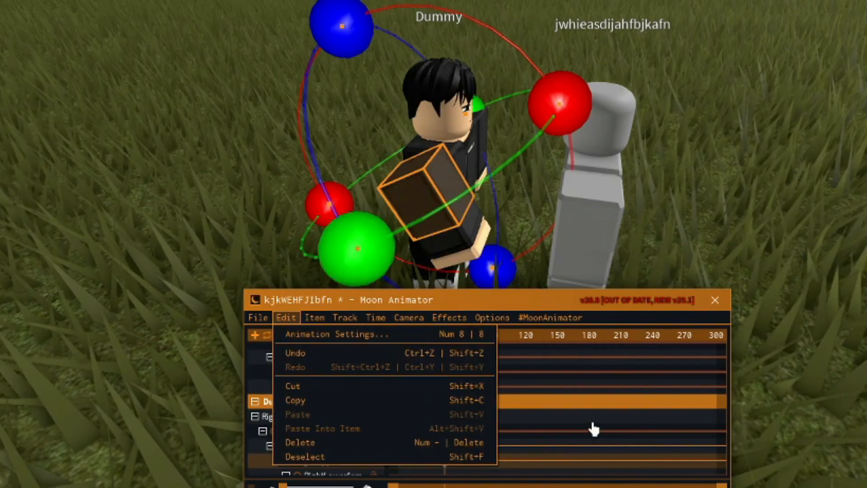
pyautogui.click(477, 457)
pyautogui.click(444, 461)
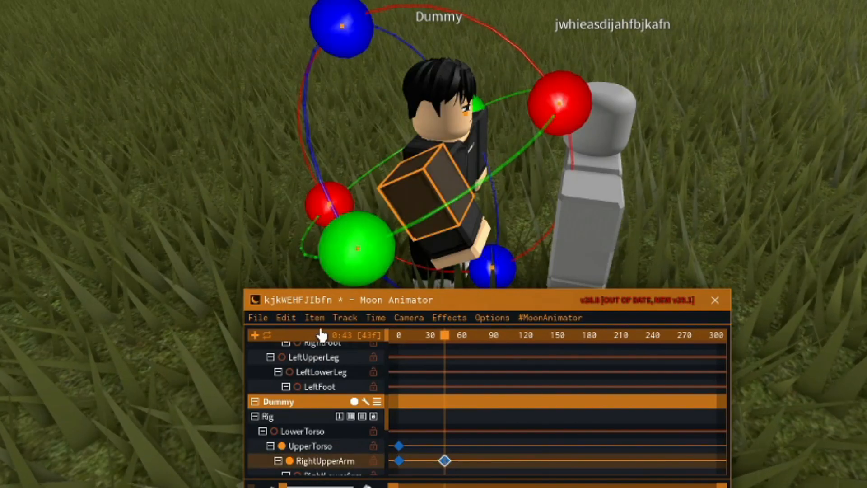
pyautogui.click(286, 319)
pyautogui.click(304, 444)
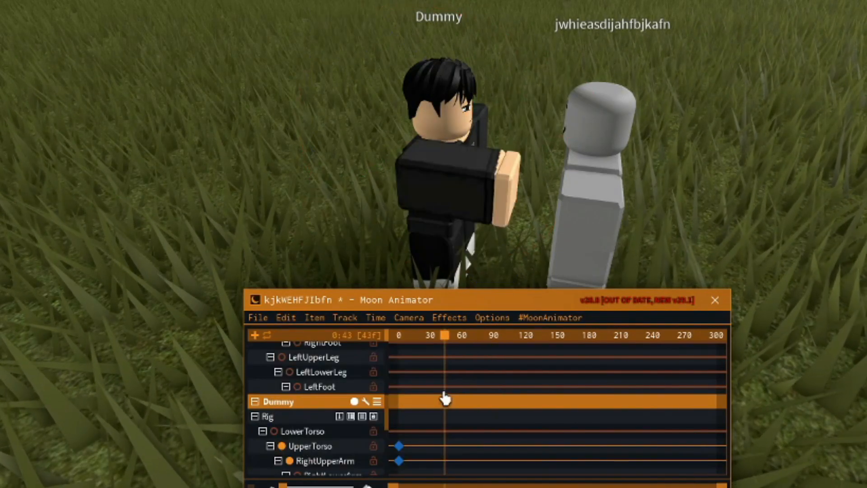
pyautogui.moveTo(530, 197); pyautogui.dragTo(455, 158, button='right')
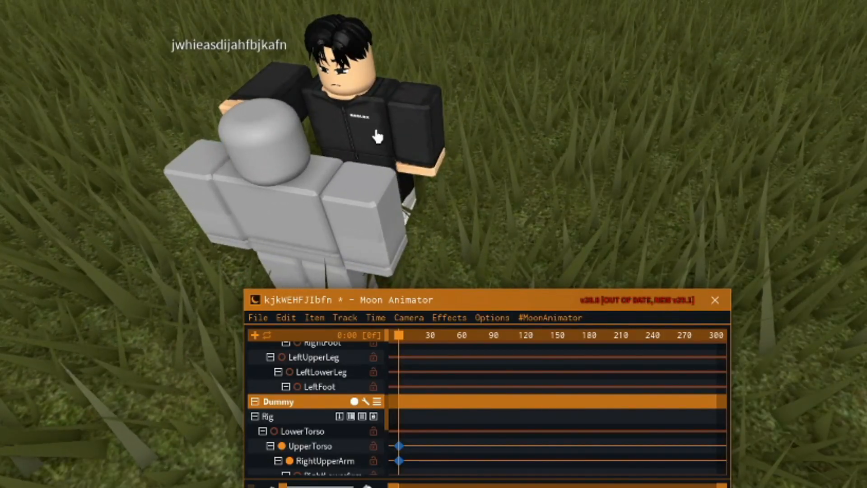
pyautogui.moveTo(373, 126); pyautogui.dragTo(467, 188, button='right')
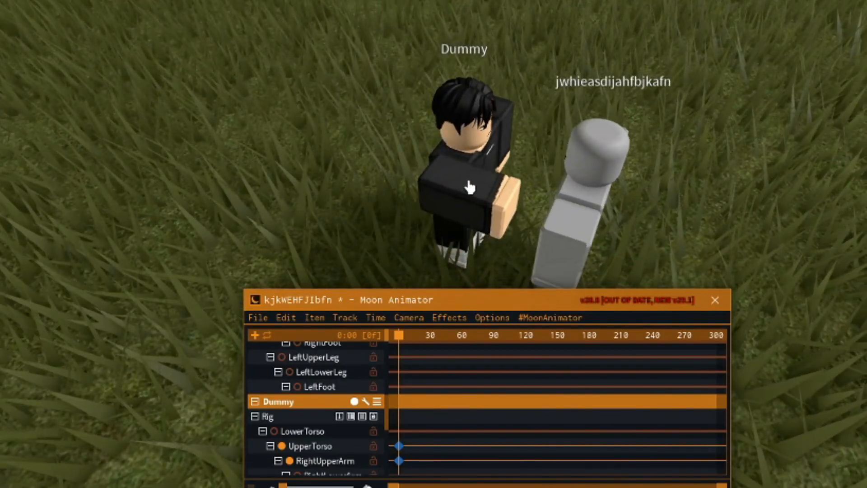
# Step: Lower the black-haired dummy's RightUpperArm back down to its side at frame 0
pyautogui.click(501, 193)
pyautogui.click(445, 170)
pyautogui.moveTo(446, 57); pyautogui.dragTo(507, 195)
pyautogui.moveTo(689, 156); pyautogui.dragTo(435, 140, button='right')
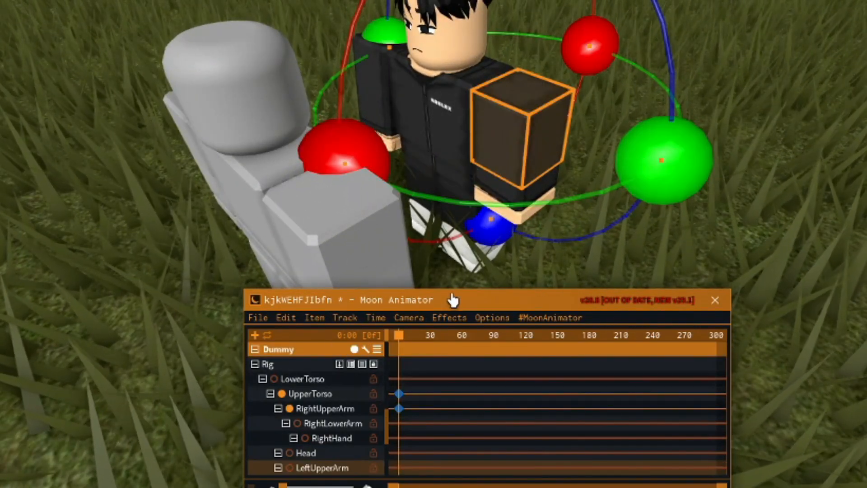
# Step: Select the dummy's whole rig and add keyframes for all its parts at frame 0
pyautogui.click(290, 366)
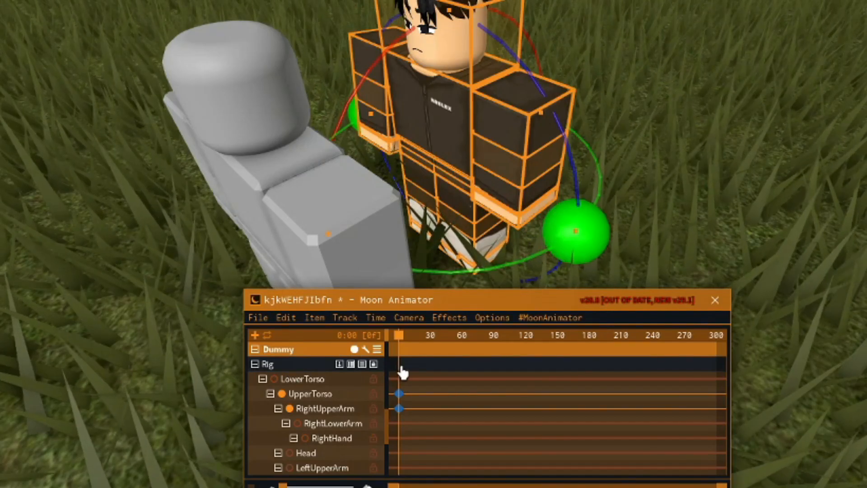
pyautogui.moveTo(457, 110); pyautogui.dragTo(509, 140)
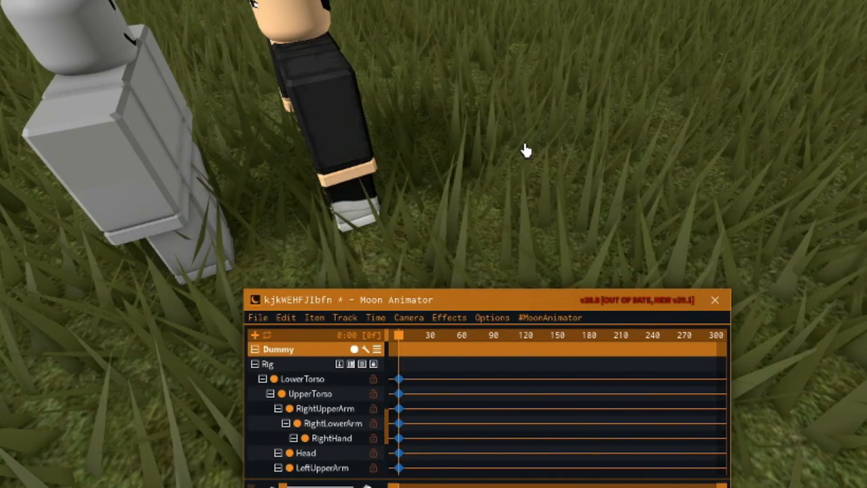
pyautogui.moveTo(524, 149); pyautogui.dragTo(441, 268, button='right')
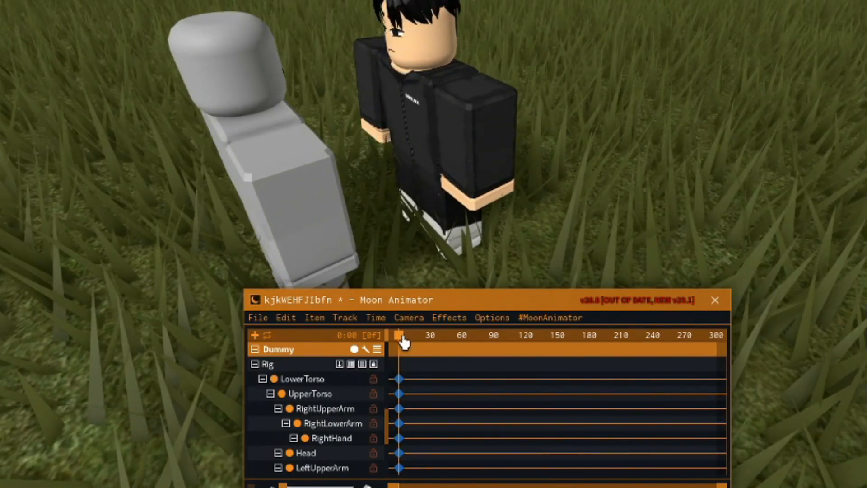
pyautogui.click(361, 90)
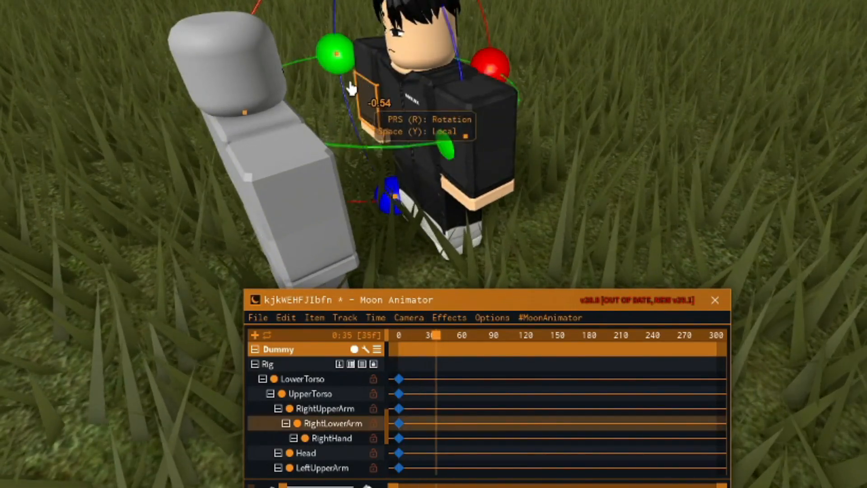
pyautogui.click(379, 72)
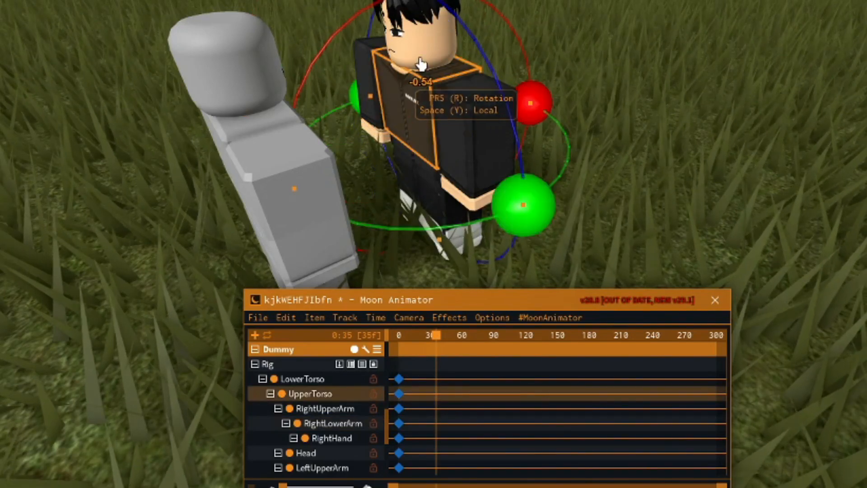
pyautogui.click(350, 59)
pyautogui.click(363, 60)
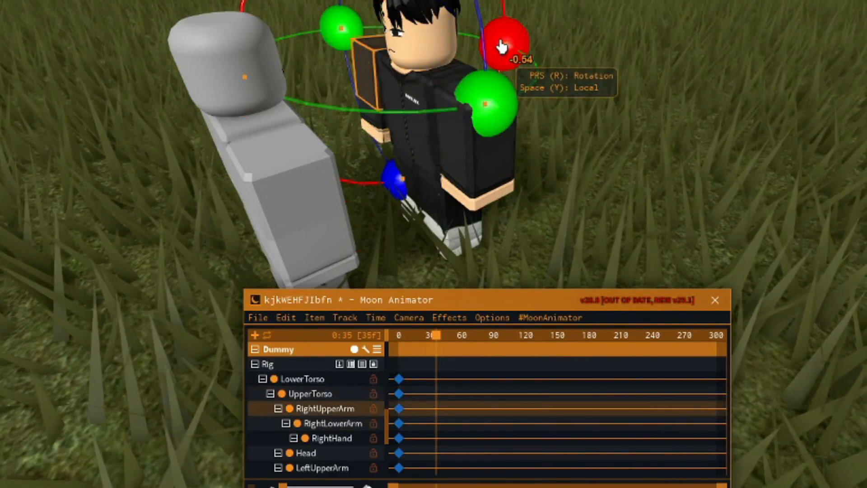
pyautogui.click(639, 115)
pyautogui.moveTo(547, 125); pyautogui.dragTo(546, 134, button='right')
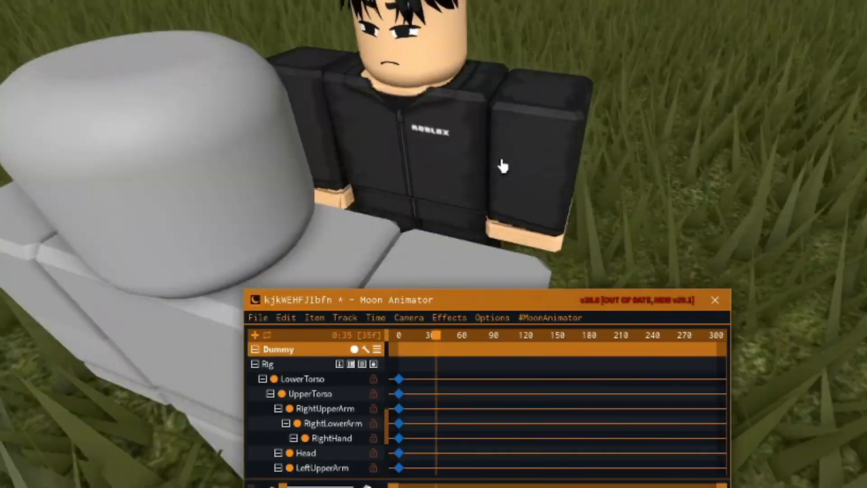
pyautogui.moveTo(500, 164); pyautogui.dragTo(496, 157, button='right')
pyautogui.moveTo(489, 210); pyautogui.dragTo(496, 199, button='right')
pyautogui.moveTo(651, 307); pyautogui.dragTo(608, 255)
pyautogui.moveTo(552, 253); pyautogui.dragTo(576, 336)
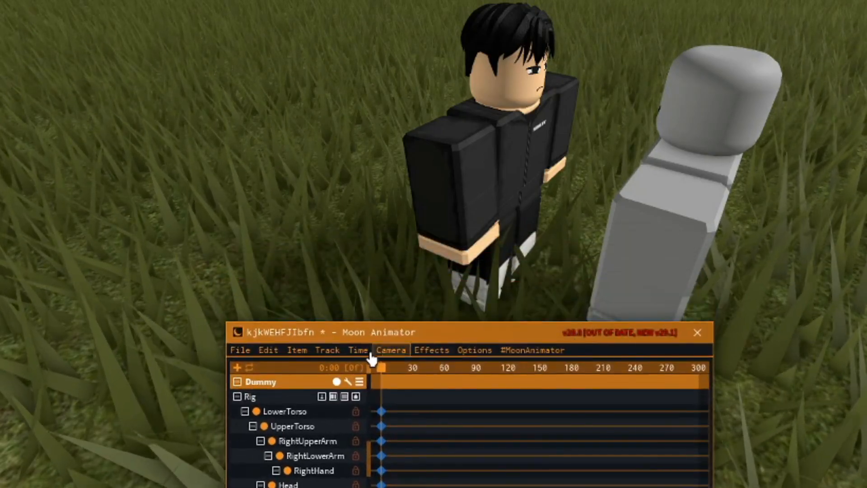
# Step: Turn the dummy's UpperTorso and Head at frame 81 for the next pose
pyautogui.click(546, 185)
pyautogui.click(513, 175)
pyautogui.moveTo(513, 175); pyautogui.dragTo(512, 175, button='right')
pyautogui.moveTo(387, 192); pyautogui.dragTo(378, 179)
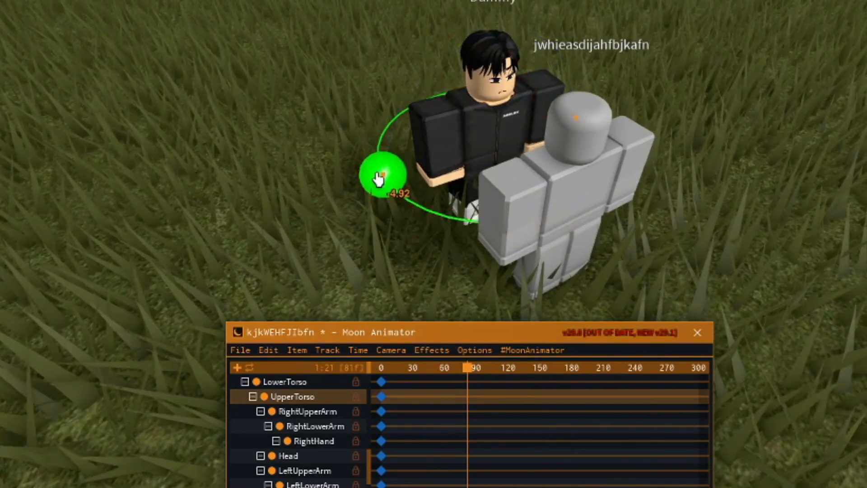
pyautogui.moveTo(356, 133); pyautogui.dragTo(407, 137)
pyautogui.click(487, 91)
# Step: Raise the dummy's RightUpperArm about 77° at frame 81, swing it outward about 64°, and nudge its position slightly
pyautogui.click(436, 118)
pyautogui.moveTo(433, 118); pyautogui.dragTo(432, 118, button='right')
pyautogui.moveTo(441, 154); pyautogui.dragTo(474, 97)
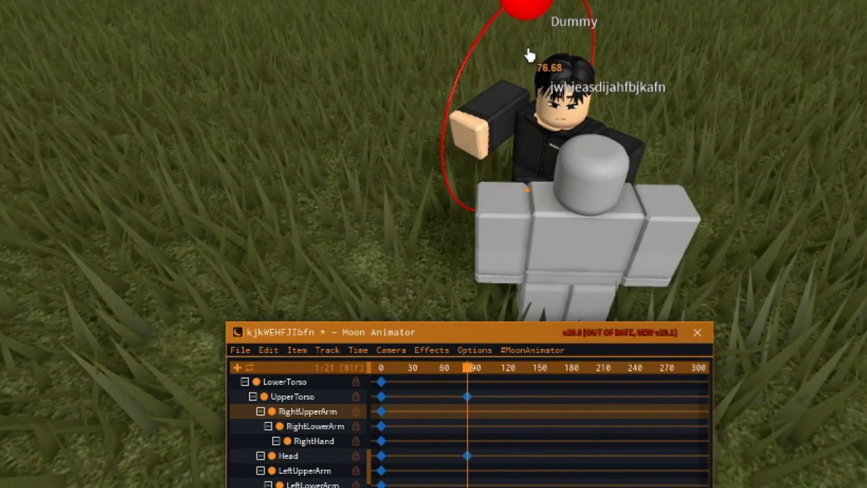
pyautogui.moveTo(435, 177); pyautogui.dragTo(400, 160)
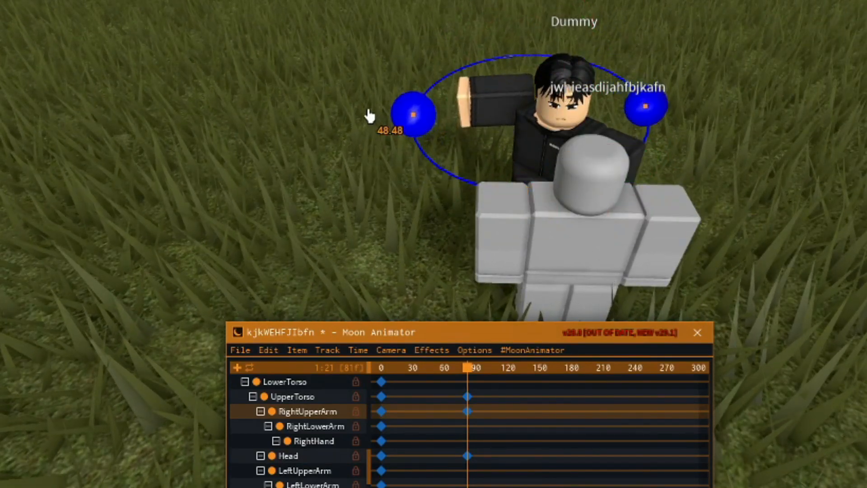
pyautogui.moveTo(373, 93); pyautogui.dragTo(372, 93)
pyautogui.click(326, 109)
pyautogui.click(511, 94)
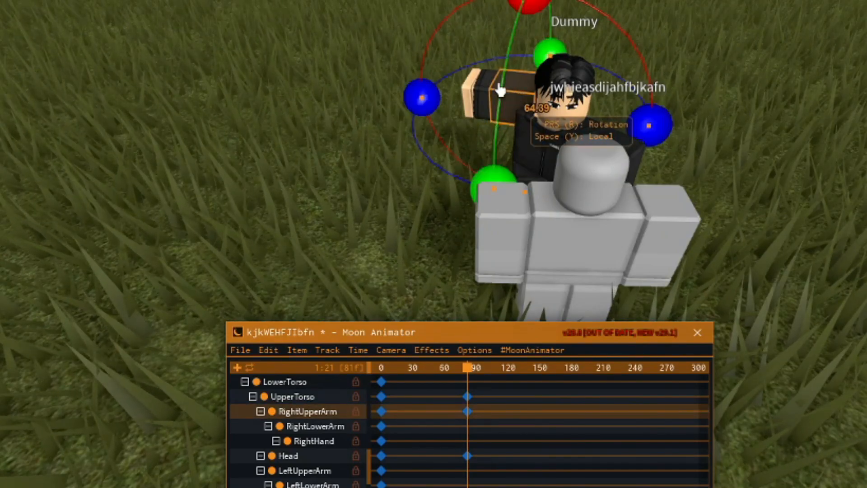
pyautogui.moveTo(510, 78); pyautogui.dragTo(509, 73, button='right')
pyautogui.moveTo(471, 26)
pyautogui.mouseDown()
pyautogui.moveTo(453, 25)
pyautogui.moveTo(471, 40)
pyautogui.mouseUp()
pyautogui.press('r')
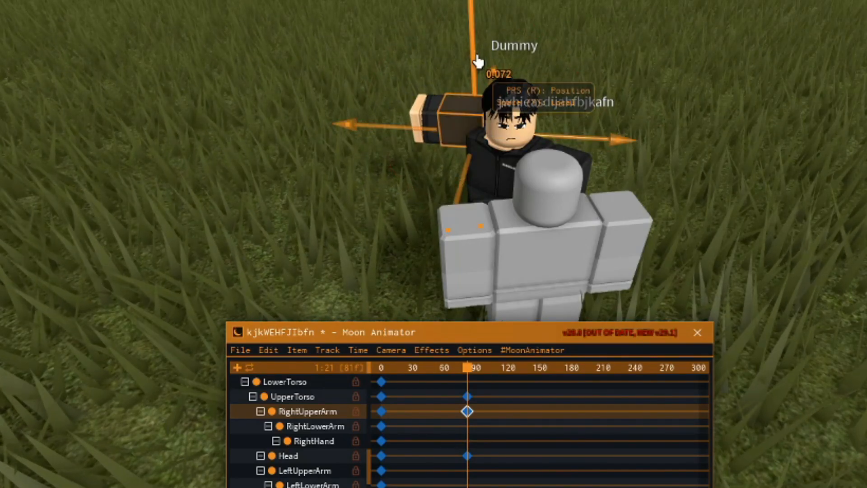
pyautogui.press('r')
# Step: Bend the dummy's RightLowerArm about 74° at frame 81 so the forearm points forward
pyautogui.click(720, 135)
pyautogui.moveTo(723, 135); pyautogui.dragTo(672, 131, button='right')
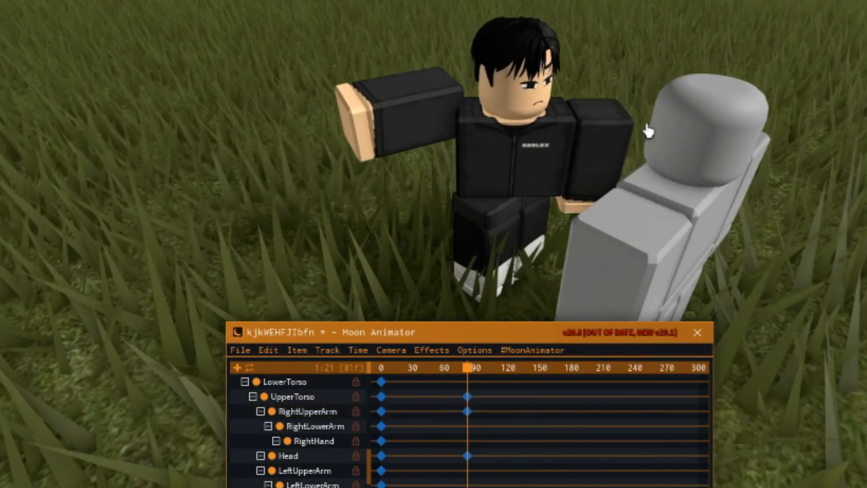
pyautogui.click(391, 122)
pyautogui.moveTo(284, 141); pyautogui.dragTo(428, 204)
# Step: Rotate the dummy's LeftUpperArm about 47° at frame 81
pyautogui.click(580, 117)
pyautogui.moveTo(580, 116); pyautogui.dragTo(577, 118, button='right')
pyautogui.press('d')
pyautogui.press('a')
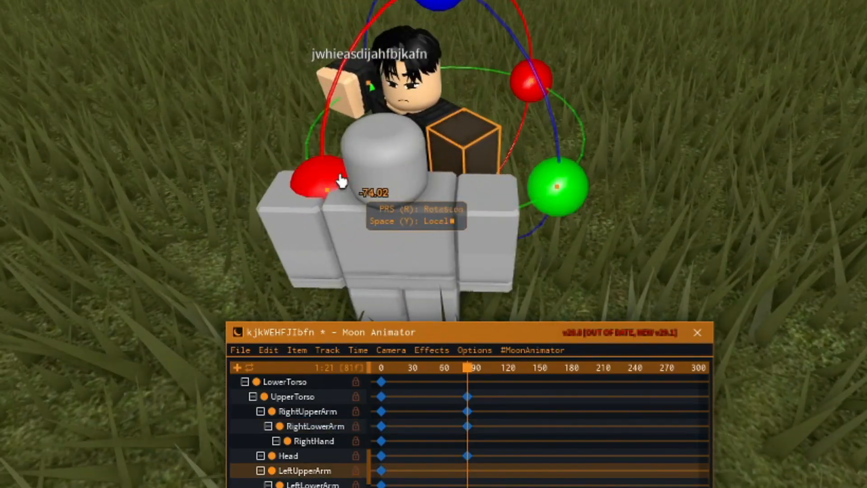
pyautogui.moveTo(326, 182); pyautogui.dragTo(326, 182)
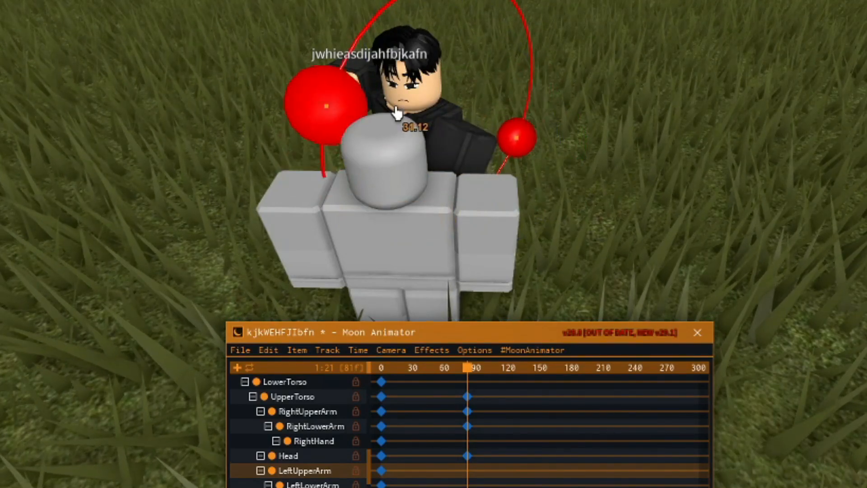
pyautogui.moveTo(415, 100); pyautogui.dragTo(417, 101)
pyautogui.press('a')
pyautogui.moveTo(416, 101); pyautogui.dragTo(418, 101, button='right')
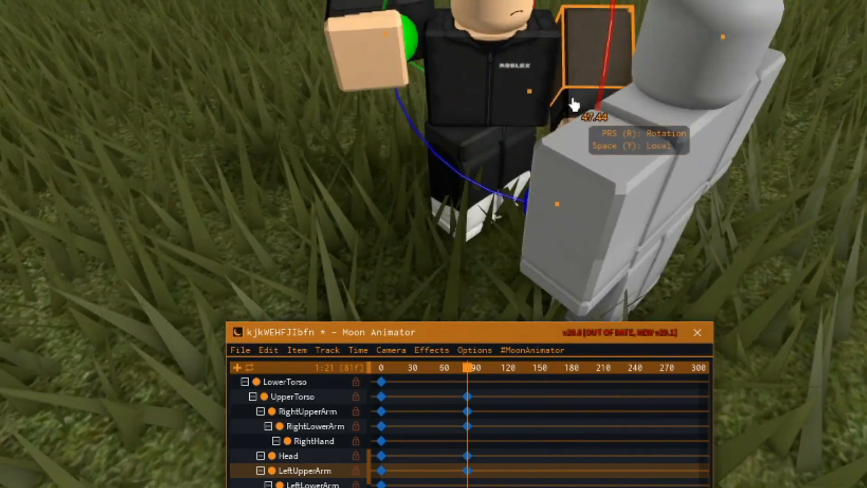
# Step: Bend the dummy's LeftLowerArm at frame 81 so the forearm comes across the front of the body
pyautogui.click(574, 105)
pyautogui.moveTo(506, 128); pyautogui.dragTo(506, 129, button='right')
pyautogui.press('d')
pyautogui.moveTo(470, 146); pyautogui.dragTo(551, 108)
pyautogui.press('a')
pyautogui.moveTo(551, 108); pyautogui.dragTo(540, 122, button='right')
pyautogui.moveTo(491, 264); pyautogui.dragTo(306, 217)
# Step: Adjust the dummy's LeftUpperArm position at frame 81 and rotate it slightly, about 5°
pyautogui.click(418, 107)
pyautogui.moveTo(420, 236); pyautogui.dragTo(497, 104, button='right')
pyautogui.press('a')
pyautogui.moveTo(368, 59); pyautogui.dragTo(346, 119)
pyautogui.press('r')
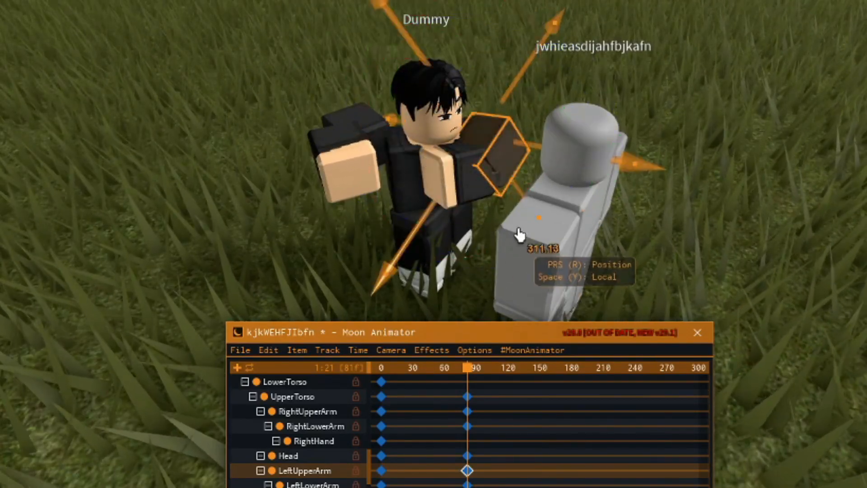
pyautogui.press('r')
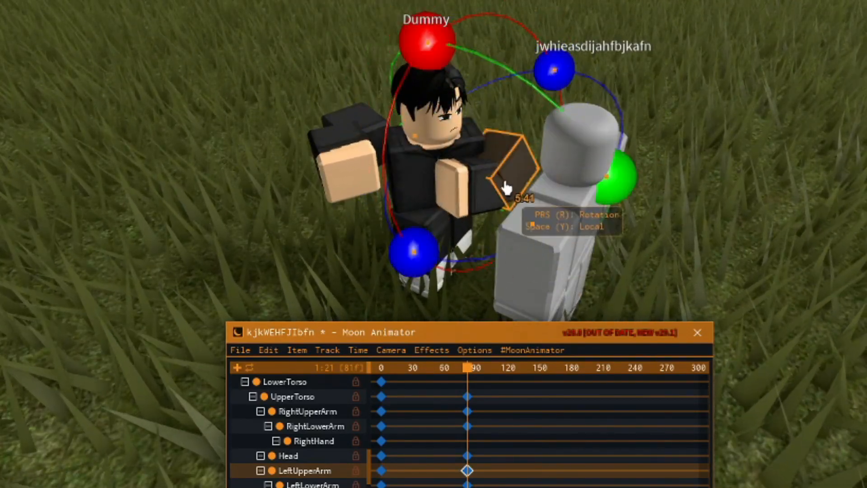
# Step: Shift the dummy's LeftLowerArm about 0.34 and LeftUpperArm about 0.21 at frame 81 to line up the arm
pyautogui.click(467, 195)
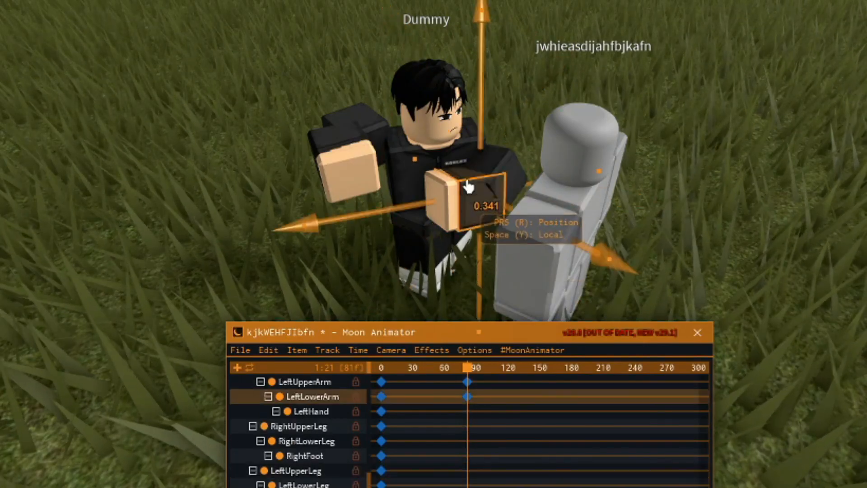
pyautogui.click(669, 80)
pyautogui.moveTo(669, 80); pyautogui.dragTo(668, 80, button='right')
pyautogui.click(546, 122)
pyautogui.moveTo(457, 15); pyautogui.dragTo(478, 187)
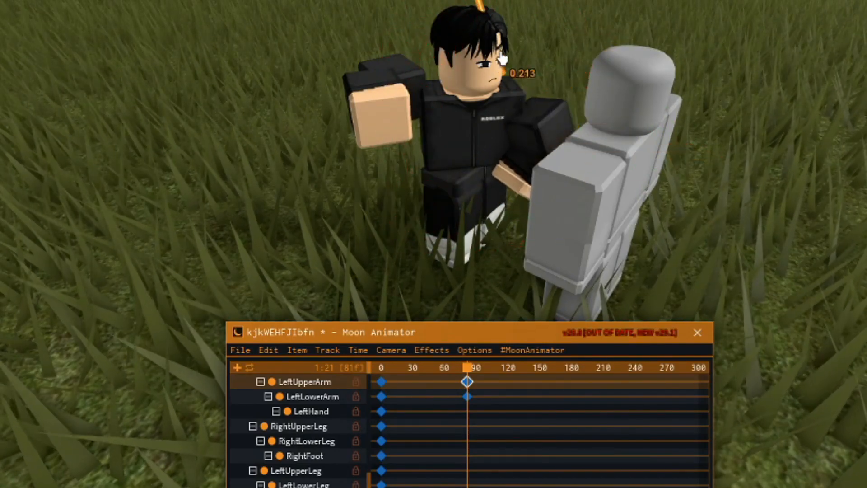
pyautogui.click(473, 216)
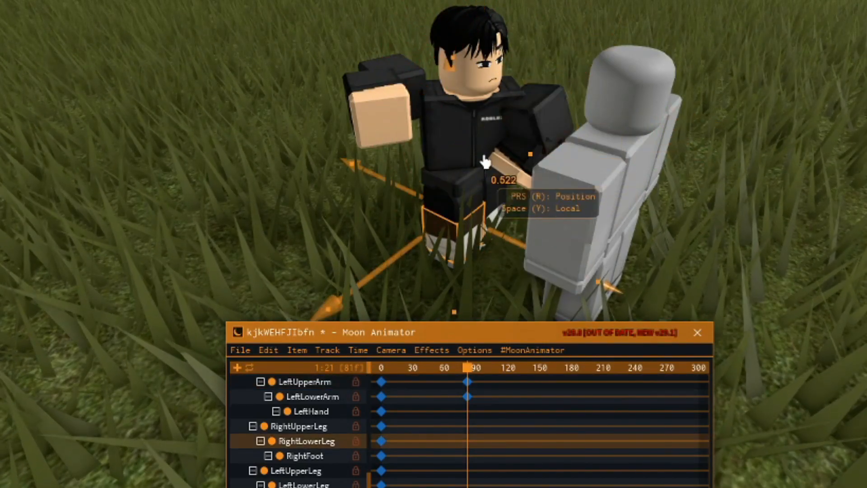
# Step: Raise and swing the dummy's LeftUpperArm toward the grey rig at frame 81, and preview the motion from frame 0
pyautogui.click(500, 146)
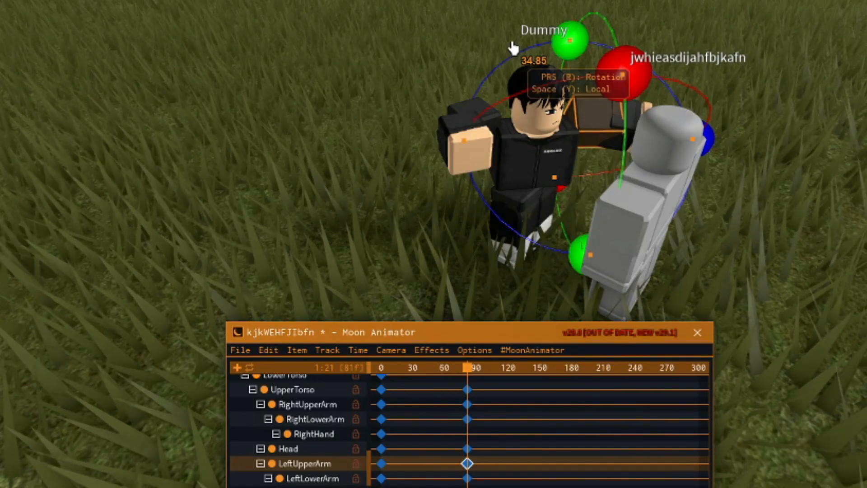
pyautogui.moveTo(513, 49); pyautogui.dragTo(513, 205, button='right')
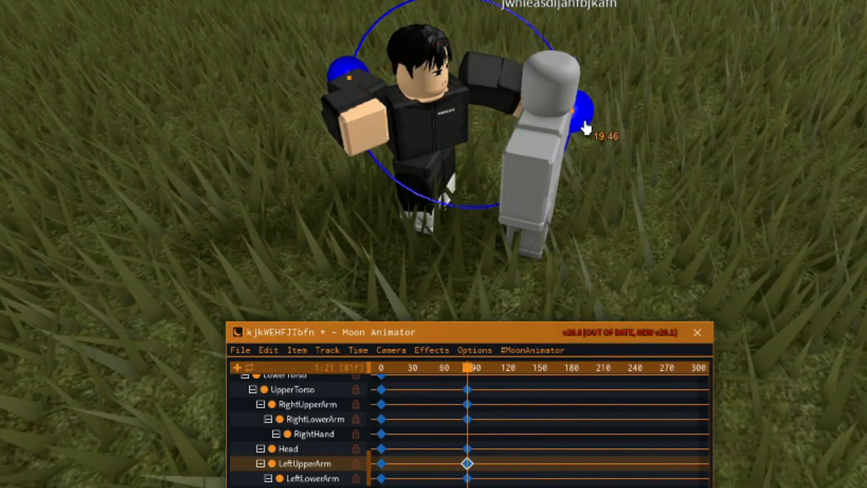
pyautogui.moveTo(585, 200); pyautogui.dragTo(587, 195, button='right')
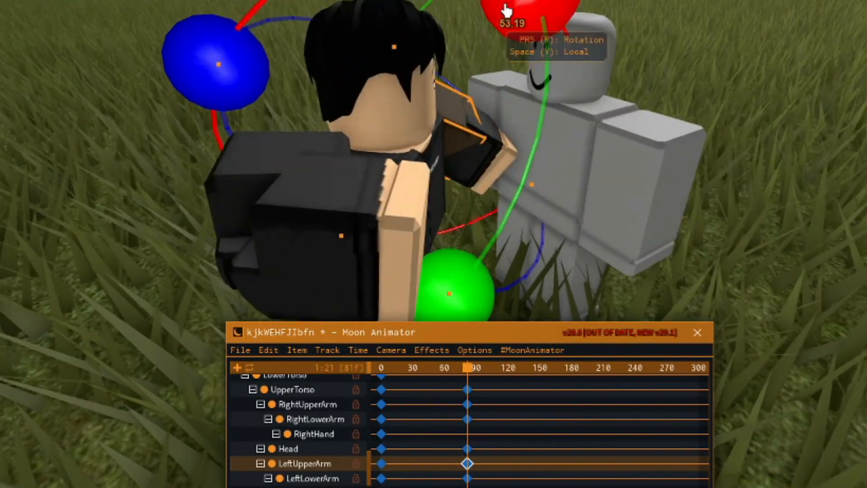
pyautogui.moveTo(507, 11); pyautogui.dragTo(460, 9)
pyautogui.moveTo(412, 22); pyautogui.dragTo(413, 22)
pyautogui.moveTo(575, 53); pyautogui.dragTo(571, 81, button='right')
pyautogui.scroll(-5, 571, 80)
pyautogui.click(622, 154)
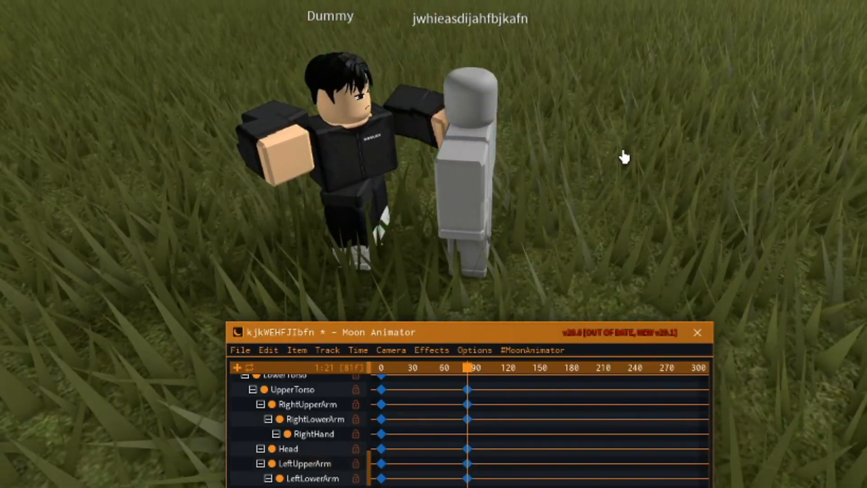
pyautogui.press('space')
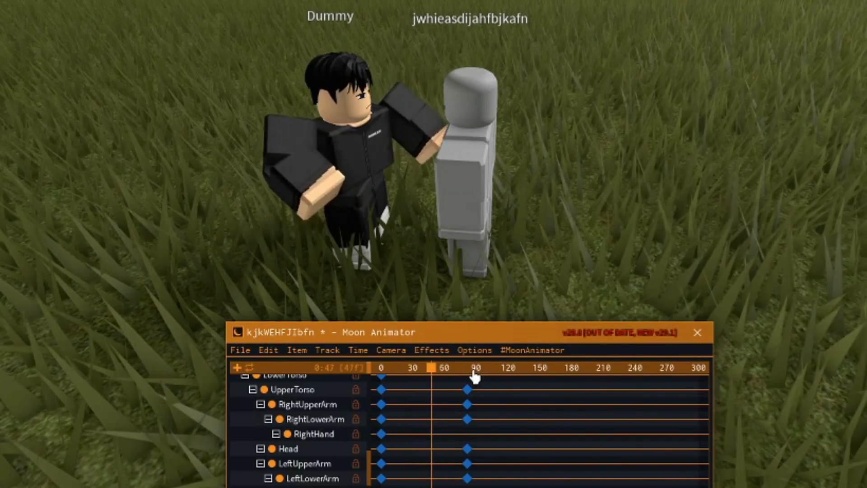
# Step: Copy the dummy's frame 81 keyframes for UpperTorso, Head and both arms to frame 130
pyautogui.scroll(4, 319, 422)
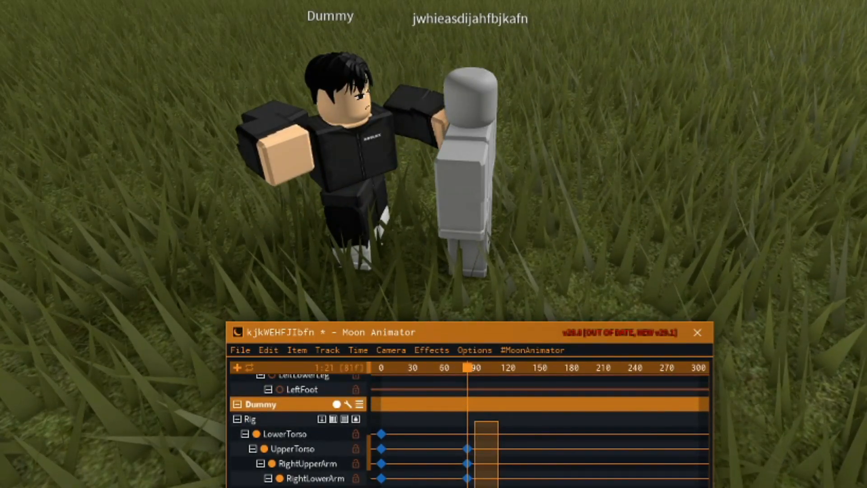
pyautogui.moveTo(498, 486); pyautogui.dragTo(499, 487)
pyautogui.scroll(-3, 330, 434)
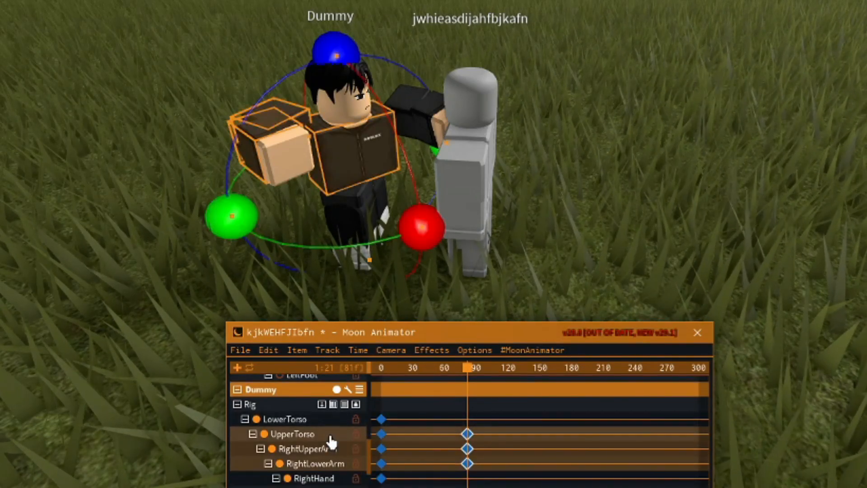
pyautogui.moveTo(516, 388); pyautogui.dragTo(464, 431)
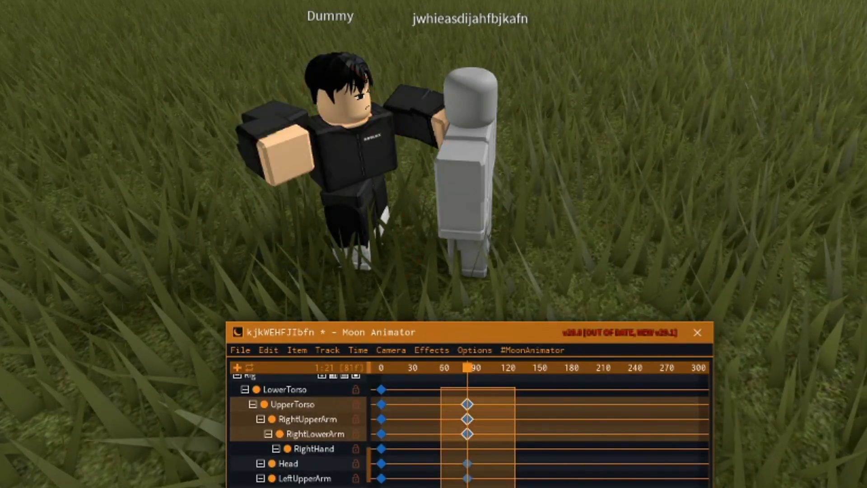
pyautogui.moveTo(441, 486); pyautogui.dragTo(441, 486)
pyautogui.moveTo(500, 345); pyautogui.dragTo(504, 284)
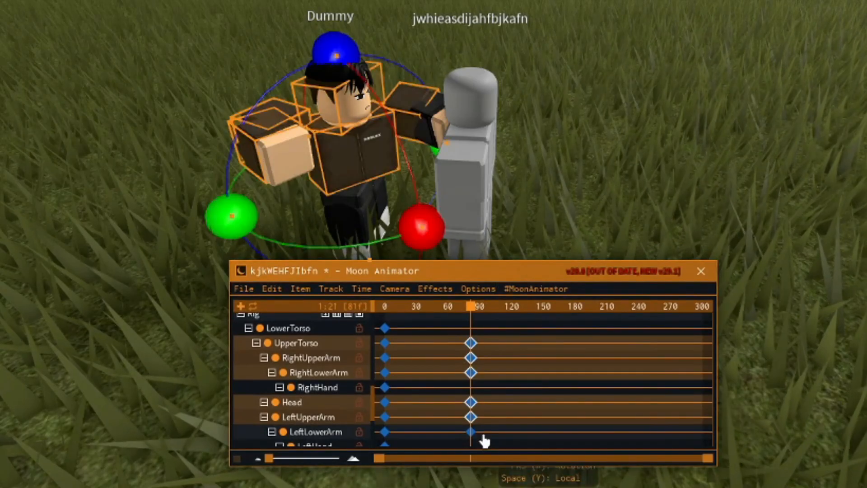
pyautogui.scroll(-1, 329, 416)
pyautogui.scroll(3, 470, 397)
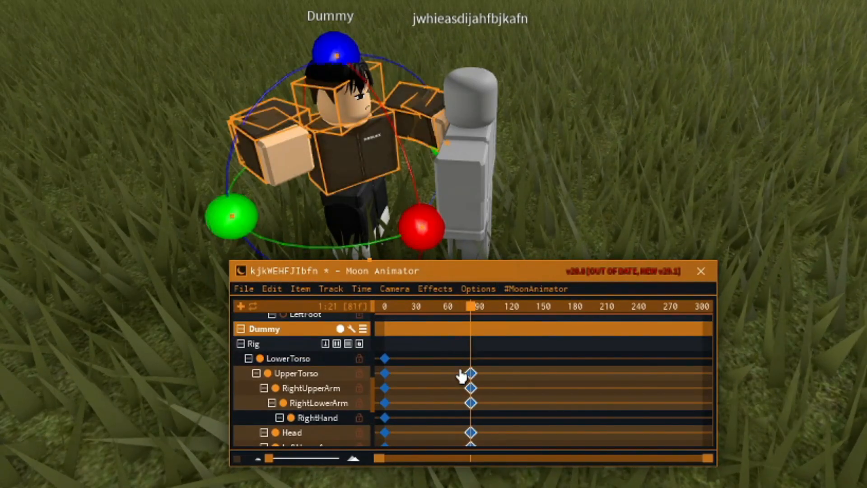
pyautogui.click(473, 312)
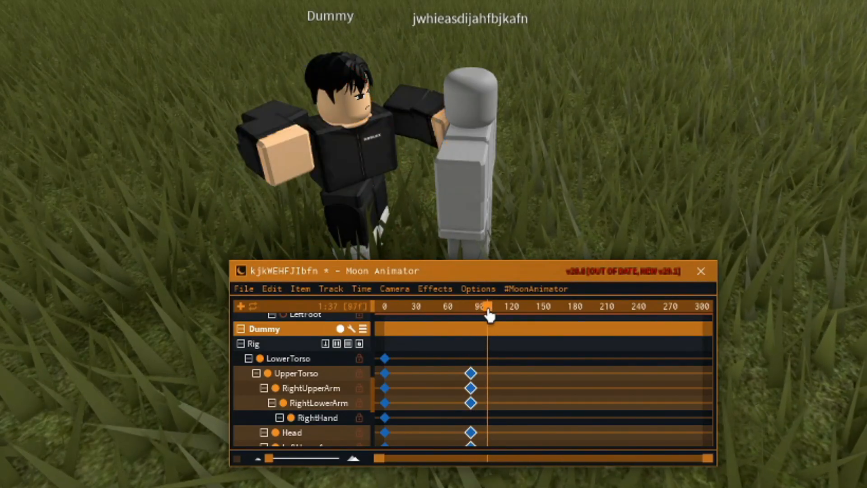
pyautogui.moveTo(511, 322); pyautogui.dragTo(468, 311)
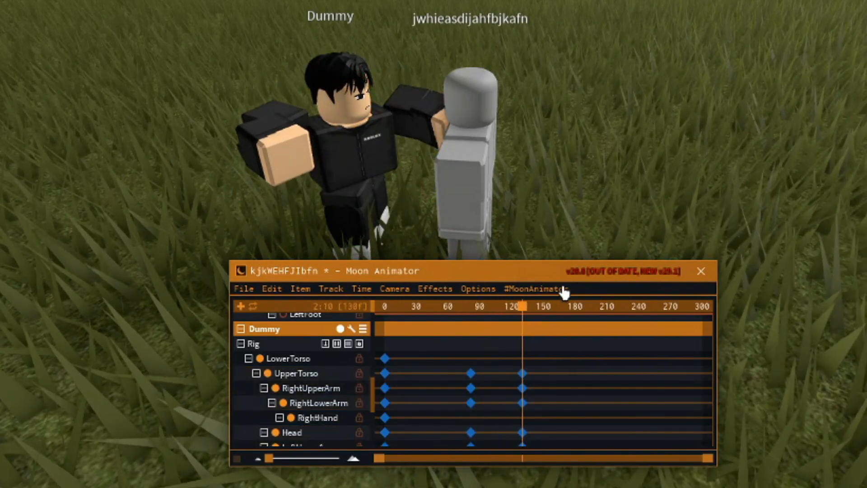
# Step: At frame 130, slightly rotate the dummy's UpperTorso, RightUpperArm and Head away from the grey rig for the wind-up, and scrub the motion
pyautogui.click(379, 168)
pyautogui.moveTo(244, 222); pyautogui.dragTo(274, 179)
pyautogui.click(299, 115)
pyautogui.click(289, 119)
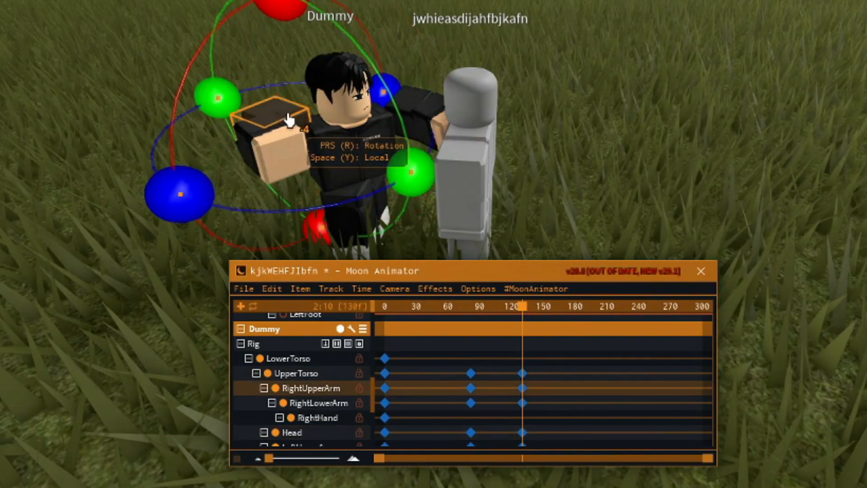
pyautogui.moveTo(184, 194); pyautogui.dragTo(164, 187)
pyautogui.click(346, 131)
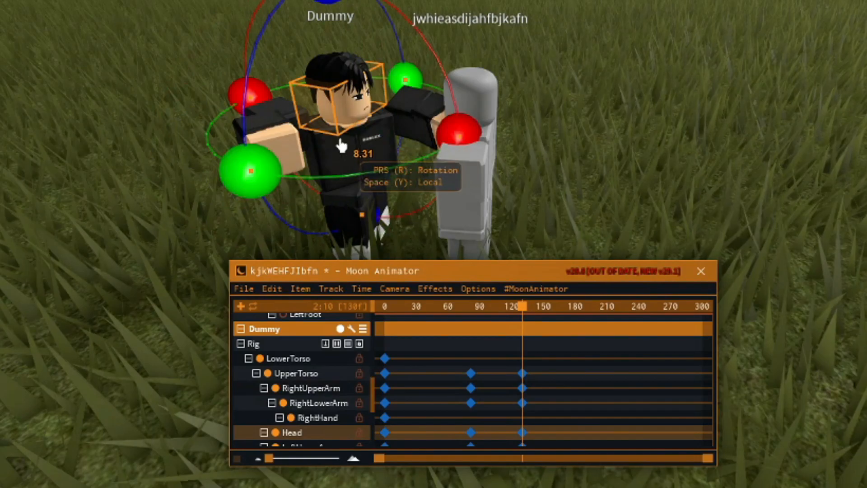
pyautogui.moveTo(261, 177); pyautogui.dragTo(258, 176)
pyautogui.moveTo(533, 313); pyautogui.dragTo(471, 316)
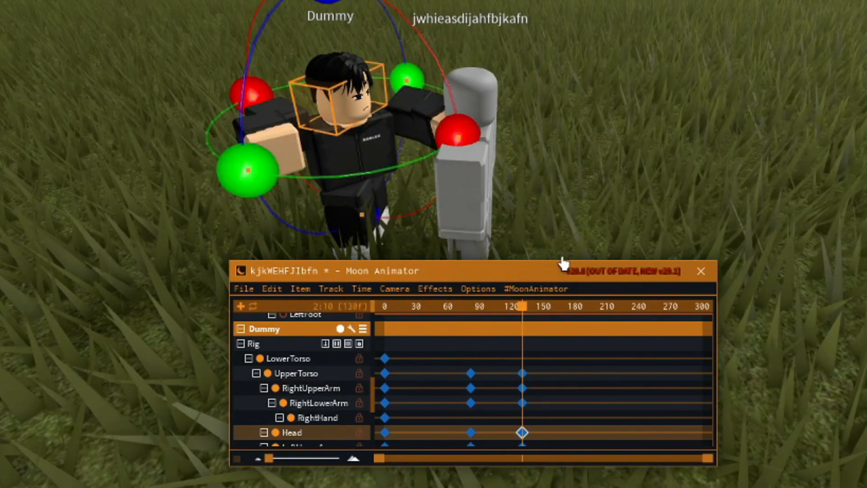
pyautogui.click(628, 246)
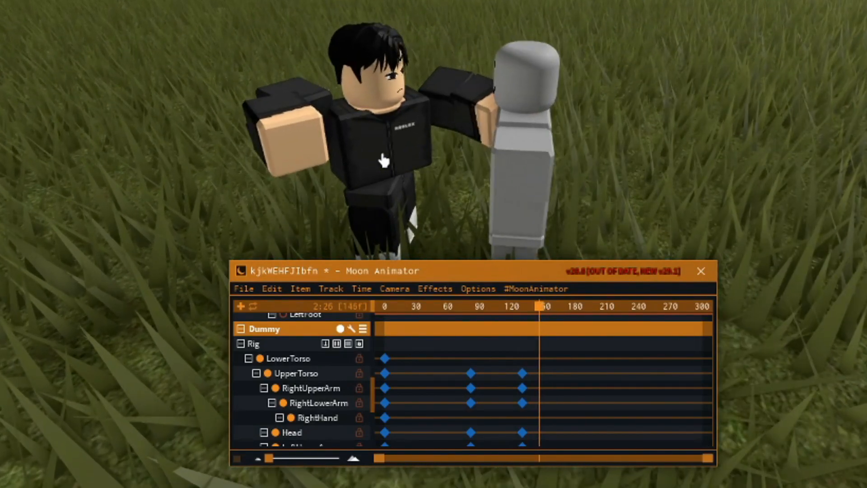
# Step: At frame 146, rotate the dummy's UpperTorso about 88° and turn its Head back about 70° toward the grey rig
pyautogui.click(388, 163)
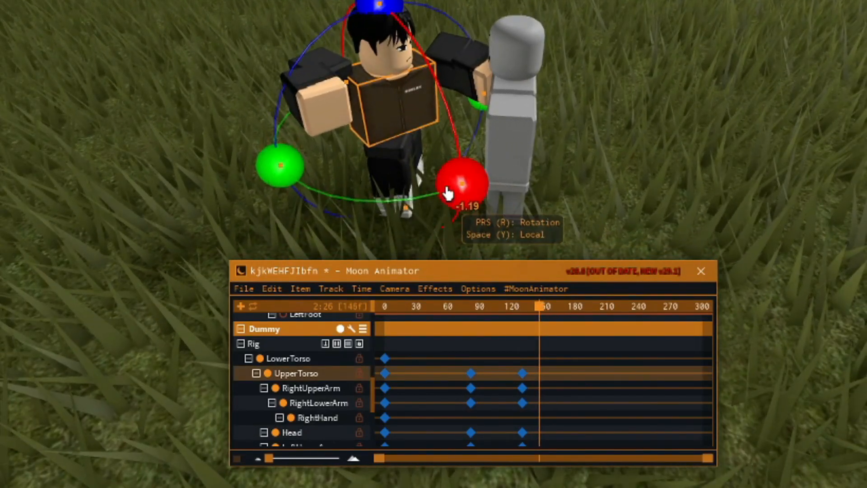
pyautogui.moveTo(275, 181); pyautogui.dragTo(465, 178)
pyautogui.click(384, 41)
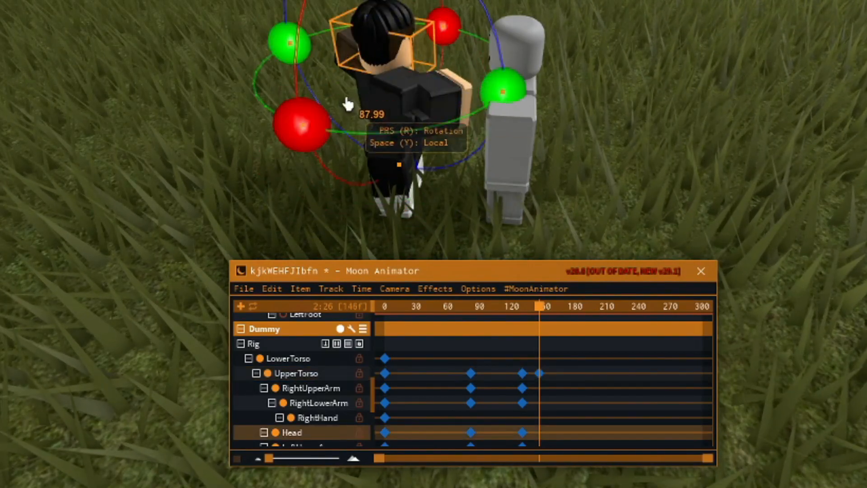
pyautogui.moveTo(306, 126)
pyautogui.mouseDown()
pyautogui.moveTo(269, 120)
pyautogui.moveTo(294, 130)
pyautogui.mouseUp()
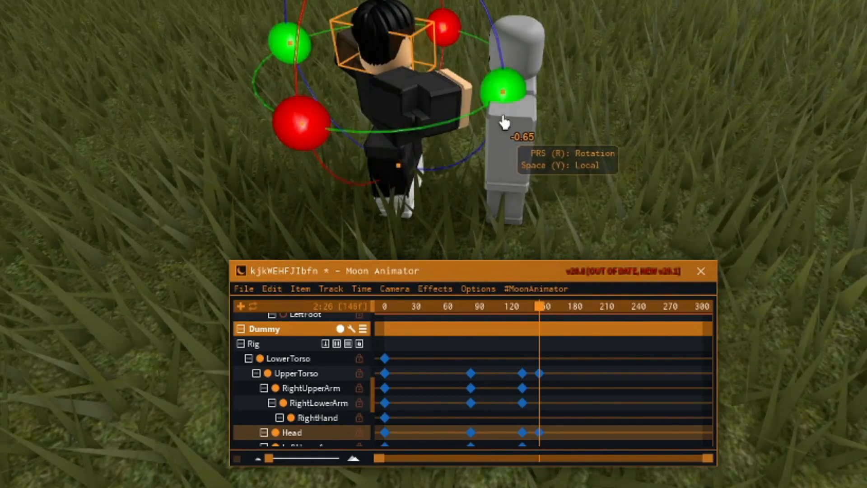
pyautogui.moveTo(504, 97); pyautogui.dragTo(472, 109)
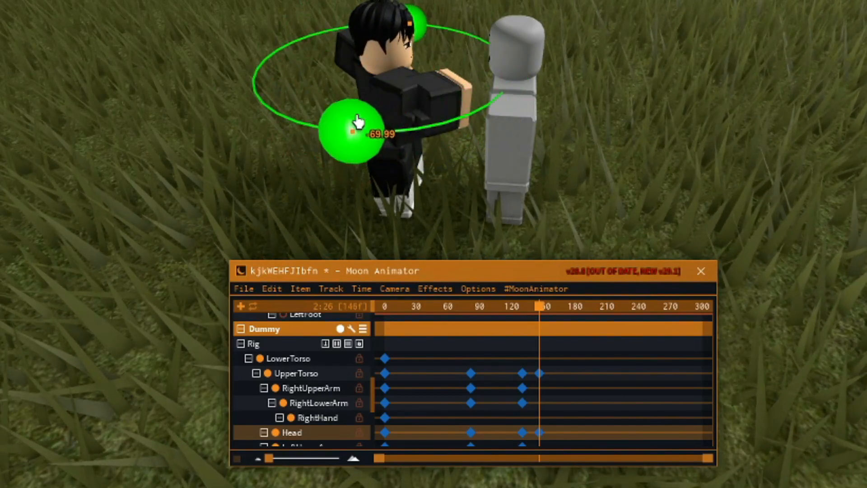
pyautogui.click(638, 114)
pyautogui.moveTo(638, 114); pyautogui.dragTo(645, 119, button='right')
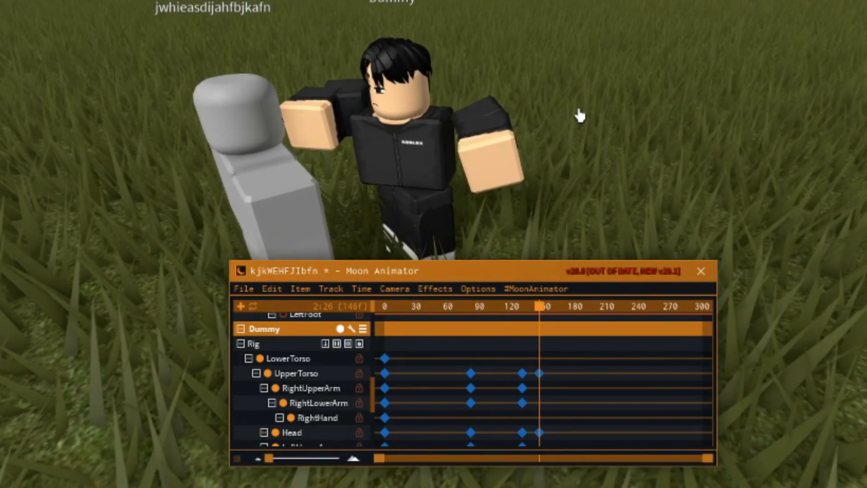
# Step: Pose the dummy's RightUpperArm and RightLowerArm at frame 146 so the fist reaches the grey rig's chest
pyautogui.click(490, 111)
pyautogui.moveTo(475, 128); pyautogui.dragTo(474, 128, button='right')
pyautogui.click(459, 135)
pyautogui.moveTo(558, 135); pyautogui.dragTo(570, 151)
pyautogui.click(488, 140)
pyautogui.moveTo(434, 131); pyautogui.dragTo(407, 115)
pyautogui.click(444, 181)
pyautogui.press('r')
pyautogui.click(497, 113)
pyautogui.moveTo(606, 127); pyautogui.dragTo(609, 129, button='right')
pyautogui.click(495, 48)
# Step: Turn the dummy's UpperTorso at frame 146 and lean it about 24°
pyautogui.click(411, 74)
pyautogui.press('r')
pyautogui.moveTo(533, 103); pyautogui.dragTo(567, 109)
pyautogui.moveTo(425, 181); pyautogui.dragTo(436, 168)
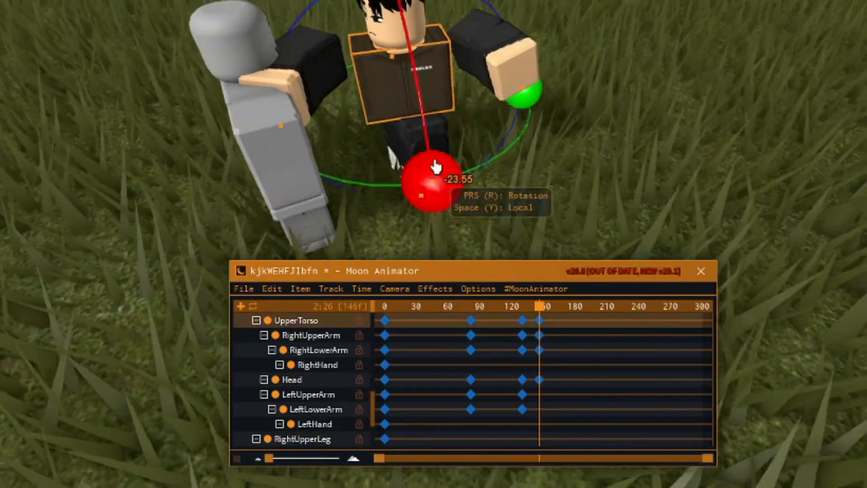
pyautogui.moveTo(436, 168); pyautogui.dragTo(436, 168, button='right')
# Step: Move the dummy's frame 146 keyframes for UpperTorso, right arm and Head to frame 139
pyautogui.click(352, 36)
pyautogui.moveTo(353, 77); pyautogui.dragTo(353, 77, button='right')
pyautogui.click(539, 380)
pyautogui.scroll(3, 509, 368)
pyautogui.keyDown('shift'); pyautogui.click(540, 432); pyautogui.keyUp('shift')
pyautogui.scroll(-4, 332, 383)
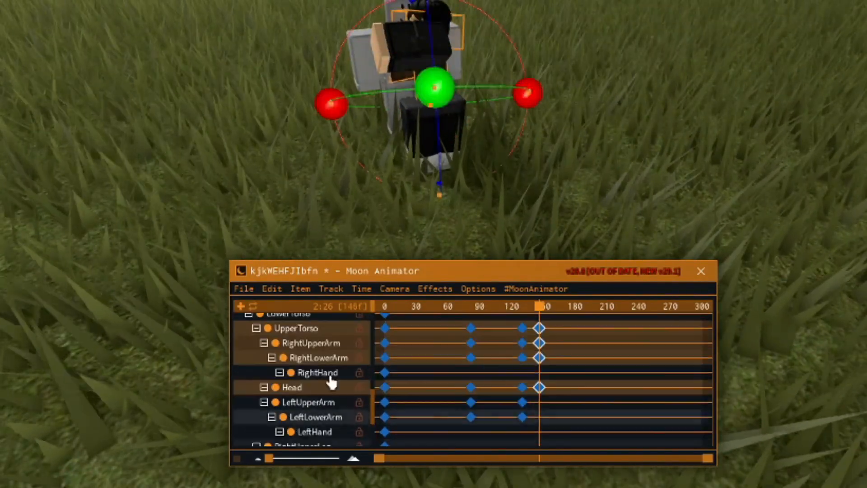
pyautogui.scroll(3, 332, 383)
pyautogui.moveTo(539, 388); pyautogui.dragTo(532, 387)
# Step: Rotate the dummy's UpperTorso further at frame 156 as a follow-through and play the motion
pyautogui.click(532, 306)
pyautogui.moveTo(635, 193); pyautogui.dragTo(635, 193, button='right')
pyautogui.click(549, 308)
pyautogui.click(474, 108)
pyautogui.moveTo(615, 91); pyautogui.dragTo(600, 149)
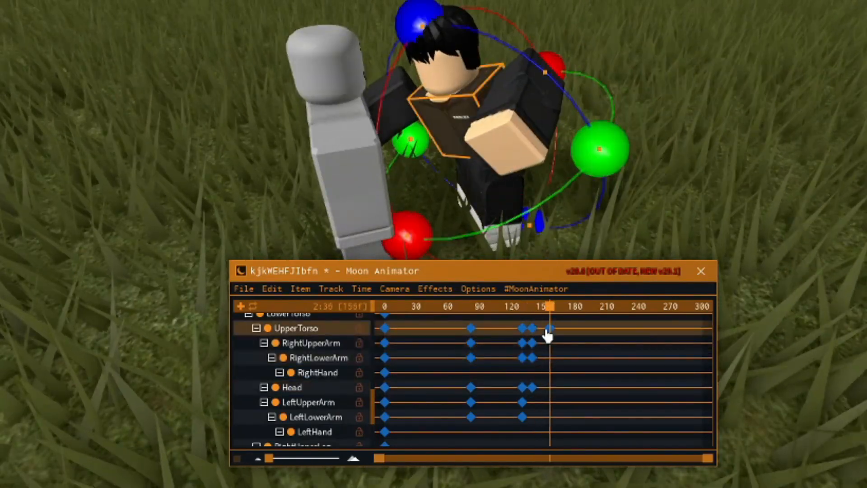
pyautogui.press('space')
pyautogui.moveTo(712, 194); pyautogui.dragTo(712, 193, button='right')
# Step: Rotate the dummy's LowerTorso and UpperTorso at frame 156 to deepen the follow-through
pyautogui.click(529, 308)
pyautogui.click(550, 307)
pyautogui.click(451, 167)
pyautogui.moveTo(560, 212); pyautogui.dragTo(536, 234)
pyautogui.click(452, 127)
pyautogui.moveTo(581, 119); pyautogui.dragTo(587, 95)
# Step: Adjust the rotation of the dummy's Head and left arm at frame 156
pyautogui.click(431, 86)
pyautogui.click(511, 57)
pyautogui.moveTo(440, 204); pyautogui.dragTo(422, 176)
pyautogui.moveTo(428, 155); pyautogui.dragTo(427, 155, button='right')
pyautogui.click(281, 98)
pyautogui.moveTo(352, 190); pyautogui.dragTo(332, 212)
pyautogui.click(335, 105)
pyautogui.moveTo(271, 158); pyautogui.dragTo(271, 158, button='right')
# Step: Zoom the timeline in at frame 139 and rotate the dummy's UpperTorso about 50°, refining its lean
pyautogui.moveTo(550, 307); pyautogui.dragTo(532, 306)
pyautogui.keyDown('ctrl'); pyautogui.scroll(10, 524, 308); pyautogui.keyUp('ctrl')
pyautogui.moveTo(542, 194); pyautogui.dragTo(542, 194, button='right')
pyautogui.click(619, 149)
pyautogui.moveTo(761, 180); pyautogui.dragTo(750, 109)
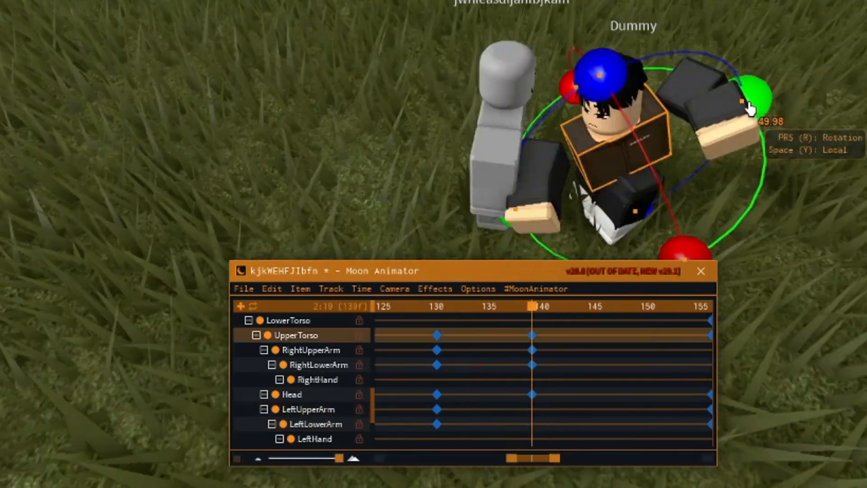
pyautogui.click(639, 116)
pyautogui.moveTo(652, 232); pyautogui.dragTo(714, 248)
# Step: Compare the pose with frame 156 and adjust the rotation of the dummy's left arm
pyautogui.moveTo(532, 307); pyautogui.dragTo(710, 308)
pyautogui.moveTo(610, 205); pyautogui.dragTo(610, 206, button='right')
pyautogui.click(570, 126)
pyautogui.keyDown('shift'); pyautogui.click(592, 178); pyautogui.keyUp('shift')
pyautogui.moveTo(587, 233); pyautogui.dragTo(623, 221)
pyautogui.click(603, 179)
pyautogui.moveTo(699, 221); pyautogui.dragTo(707, 233)
# Step: Move the dummy's frame 156 keyframes for LowerTorso, UpperTorso, Head and left arm to frame 213
pyautogui.moveTo(555, 315); pyautogui.dragTo(494, 416)
pyautogui.scroll(-5, 493, 416)
pyautogui.hotkey('ctrl', 'c')
pyautogui.moveTo(522, 307); pyautogui.dragTo(631, 318)
pyautogui.hotkey('ctrl', 'v')
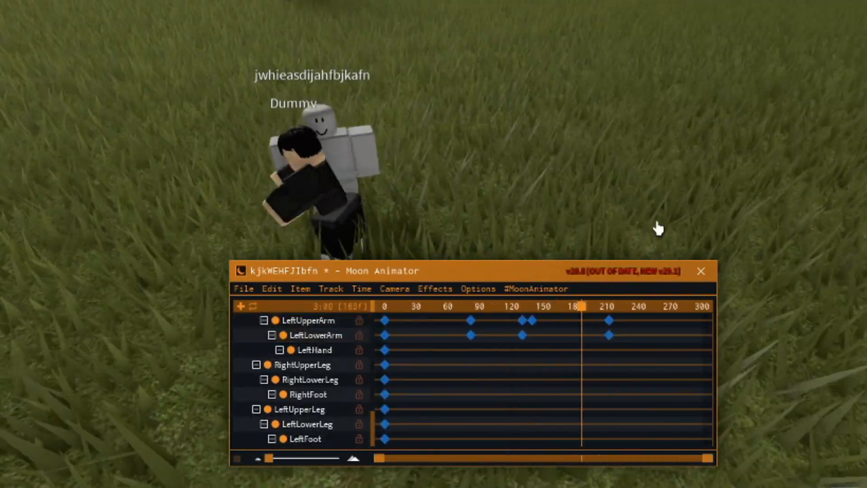
# Step: Refine the dummy's upper-body pose between frames 130 and 139 and play the motion back
pyautogui.moveTo(587, 167); pyautogui.dragTo(587, 167, button='right')
pyautogui.scroll(8, 523, 361)
pyautogui.moveTo(550, 307); pyautogui.dragTo(503, 312)
pyautogui.scroll(3, 316, 387)
pyautogui.scroll(-6, 315, 387)
pyautogui.keyDown('ctrl'); pyautogui.scroll(10, 545, 327); pyautogui.keyUp('ctrl')
pyautogui.moveTo(569, 180); pyautogui.dragTo(570, 181, button='right')
pyautogui.click(483, 54)
pyautogui.moveTo(503, 74); pyautogui.dragTo(480, 86)
pyautogui.moveTo(480, 136); pyautogui.dragTo(480, 136, button='right')
pyautogui.moveTo(447, 67); pyautogui.dragTo(464, 79)
pyautogui.moveTo(569, 219); pyautogui.dragTo(569, 219, button='right')
pyautogui.press('space')
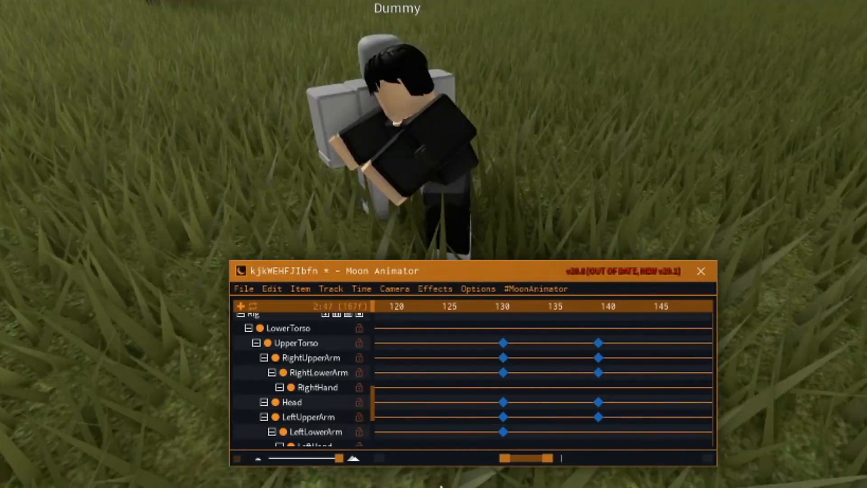
# Step: Rotate the dummy's LowerTorso and UpperTorso at frame 130 to strengthen the wind-up
pyautogui.moveTo(723, 308); pyautogui.dragTo(502, 309)
pyautogui.moveTo(474, 135); pyautogui.dragTo(488, 153)
pyautogui.moveTo(501, 307); pyautogui.dragTo(639, 309)
pyautogui.click(373, 177)
pyautogui.press('r')
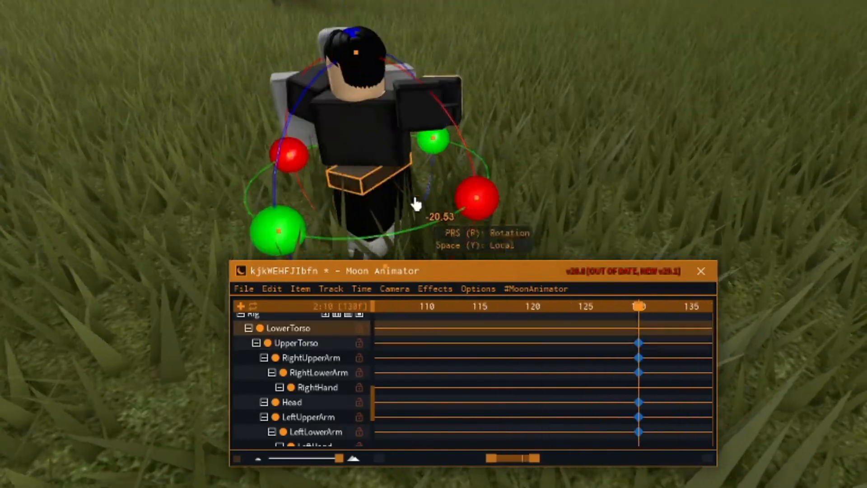
pyautogui.press('r')
pyautogui.moveTo(406, 93); pyautogui.dragTo(407, 92, button='right')
pyautogui.moveTo(440, 181); pyautogui.dragTo(439, 181, button='right')
pyautogui.click(353, 141)
pyautogui.moveTo(486, 226); pyautogui.dragTo(439, 217)
pyautogui.moveTo(440, 180); pyautogui.dragTo(440, 181, button='right')
# Step: Fine-tune the dummy's upper-body rotation around the strike and play the motion from frame 139
pyautogui.moveTo(638, 308)
pyautogui.mouseDown()
pyautogui.moveTo(267, 312)
pyautogui.moveTo(637, 317)
pyautogui.moveTo(628, 313)
pyautogui.mouseUp()
pyautogui.moveTo(439, 181); pyautogui.dragTo(439, 181, button='right')
pyautogui.click(416, 131)
pyautogui.moveTo(444, 59); pyautogui.dragTo(440, 111)
pyautogui.moveTo(497, 181); pyautogui.dragTo(496, 181, button='right')
pyautogui.moveTo(629, 308); pyautogui.dragTo(470, 308)
pyautogui.press('space')
# Step: Rotate the dummy's left arm at frame 139, including a keyframe for its LeftLowerArm
pyautogui.moveTo(502, 181); pyautogui.dragTo(501, 181, button='right')
pyautogui.click(503, 131)
pyautogui.moveTo(503, 132); pyautogui.dragTo(503, 131, button='right')
pyautogui.moveTo(644, 147)
pyautogui.mouseDown()
pyautogui.moveTo(633, 141)
pyautogui.moveTo(653, 149)
pyautogui.mouseUp()
pyautogui.click(528, 140)
pyautogui.moveTo(435, 146); pyautogui.dragTo(440, 169)
pyautogui.moveTo(691, 192); pyautogui.dragTo(691, 192, button='right')
pyautogui.click(691, 192)
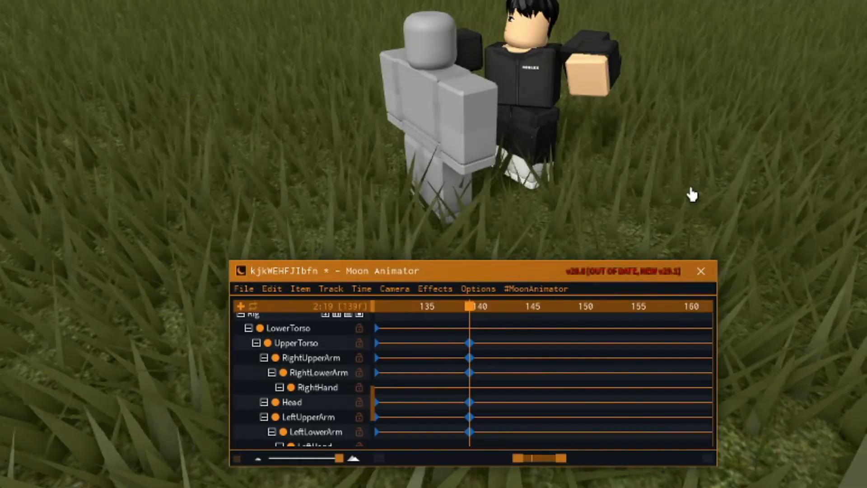
# Step: Rotate the dummy's LeftUpperArm at frame 139 in several turns, one of about 64°, so it comes down in front of the body
pyautogui.click(590, 44)
pyautogui.moveTo(575, 142); pyautogui.dragTo(580, 74)
pyautogui.moveTo(581, 73); pyautogui.dragTo(581, 73, button='right')
pyautogui.moveTo(479, 124); pyautogui.dragTo(450, 130)
pyautogui.moveTo(450, 130); pyautogui.dragTo(450, 130, button='right')
pyautogui.moveTo(371, 203); pyautogui.dragTo(389, 222)
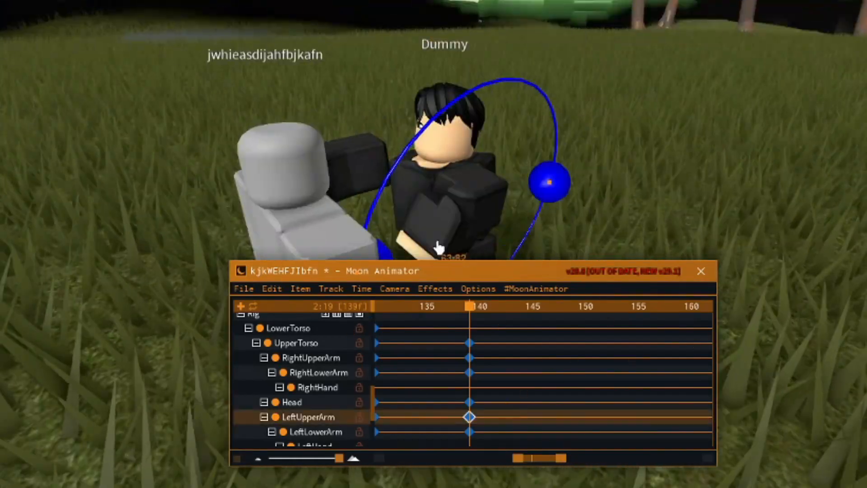
pyautogui.moveTo(389, 223); pyautogui.dragTo(389, 222, button='right')
pyautogui.moveTo(556, 163); pyautogui.dragTo(516, 188)
pyautogui.moveTo(516, 187); pyautogui.dragTo(516, 187, button='right')
pyautogui.moveTo(561, 159); pyautogui.dragTo(556, 203)
pyautogui.click(556, 203)
pyautogui.moveTo(555, 203); pyautogui.dragTo(556, 204, button='right')
# Step: Scrub through the whole animation from several angles to review the timing of the strike
pyautogui.moveTo(469, 306); pyautogui.dragTo(742, 277)
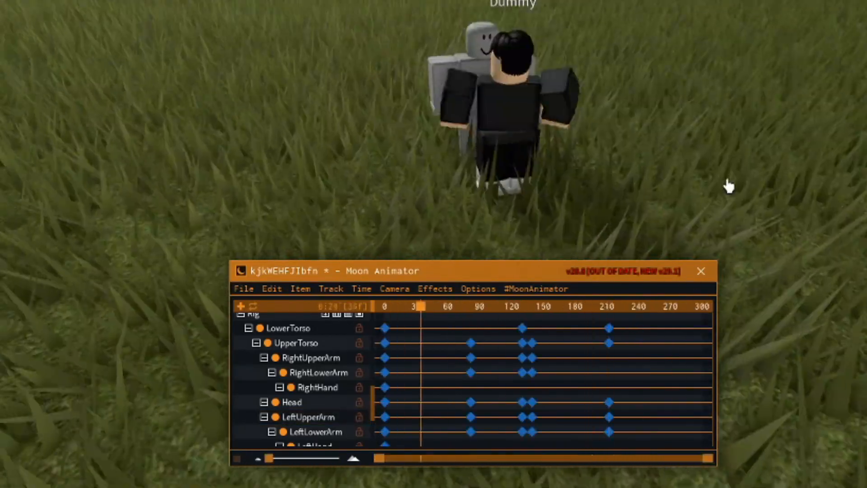
pyautogui.moveTo(728, 186); pyautogui.dragTo(703, 145, button='right')
pyautogui.moveTo(445, 307); pyautogui.dragTo(559, 307)
pyautogui.moveTo(696, 200); pyautogui.dragTo(696, 200, button='right')
pyautogui.moveTo(559, 306); pyautogui.dragTo(516, 306)
# Step: Move the dummy's frame 139 keyframes to frame 135 to speed up the strike
pyautogui.moveTo(269, 458); pyautogui.dragTo(339, 458)
pyautogui.moveTo(517, 306); pyautogui.dragTo(647, 319)
pyautogui.scroll(-3, 586, 384)
pyautogui.moveTo(587, 325); pyautogui.dragTo(544, 325)
pyautogui.moveTo(628, 306); pyautogui.dragTo(544, 306)
# Step: Rotate the dummy's UpperTorso at frame 135
pyautogui.click(538, 180)
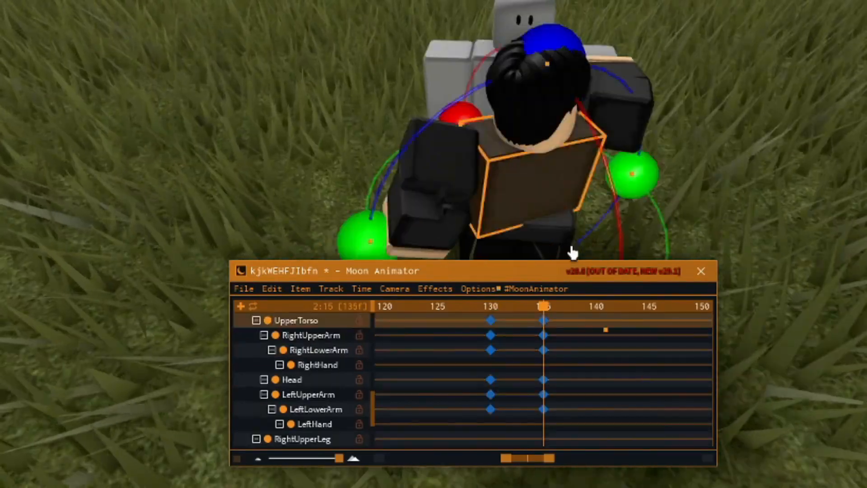
pyautogui.moveTo(341, 67); pyautogui.dragTo(342, 117)
pyautogui.moveTo(342, 116); pyautogui.dragTo(342, 116, button='right')
# Step: Return to frame 130 and adjust the rotation of the dummy's upper body for the wind-up
pyautogui.moveTo(544, 306); pyautogui.dragTo(375, 306)
pyautogui.moveTo(579, 215); pyautogui.dragTo(578, 215, button='right')
pyautogui.click(490, 306)
pyautogui.click(581, 112)
pyautogui.moveTo(445, 154); pyautogui.dragTo(448, 178)
# Step: Fine-tune the dummy's upper-body rotation at frame 135, play the strike, and go to frame 200
pyautogui.moveTo(491, 307); pyautogui.dragTo(544, 307)
pyautogui.moveTo(579, 215); pyautogui.dragTo(579, 215, button='right')
pyautogui.moveTo(627, 151); pyautogui.dragTo(575, 244)
pyautogui.press('space')
pyautogui.moveTo(741, 176); pyautogui.dragTo(742, 176, button='right')
pyautogui.moveTo(544, 307); pyautogui.dragTo(450, 330)
pyautogui.scroll(2, 554, 384)
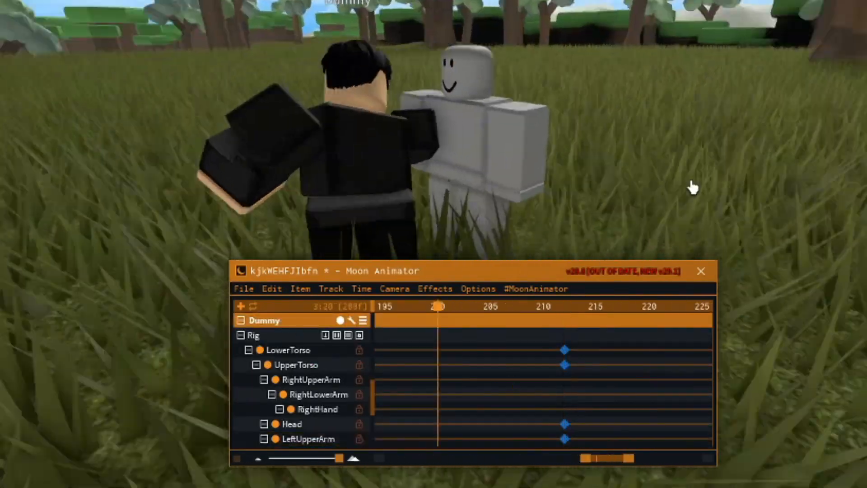
# Step: Play the punch animation and examine the dummy's strike against the grey rig from several angles
pyautogui.moveTo(690, 182); pyautogui.dragTo(600, 258, button='right')
pyautogui.scroll(-1, 600, 257)
pyautogui.moveTo(586, 277); pyautogui.dragTo(586, 373)
pyautogui.press('a')
pyautogui.moveTo(635, 277); pyautogui.dragTo(763, 129, button='right')
pyautogui.press('d')
pyautogui.press('w')
pyautogui.press('d')
pyautogui.press('space')
pyautogui.moveTo(793, 161); pyautogui.dragTo(789, 163, button='right')
pyautogui.moveTo(604, 374); pyautogui.dragTo(615, 465)
pyautogui.press('d')
pyautogui.moveTo(837, 440); pyautogui.dragTo(828, 441, button='right')
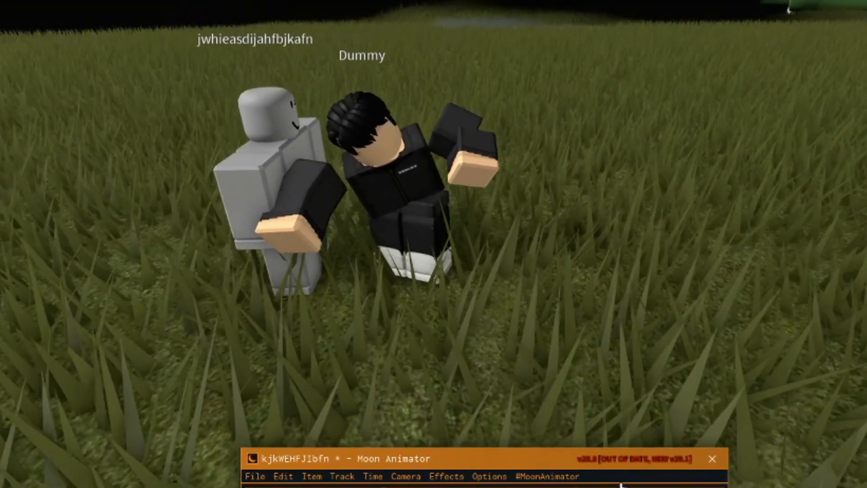
pyautogui.moveTo(741, 362); pyautogui.dragTo(626, 225, button='right')
pyautogui.press('w')
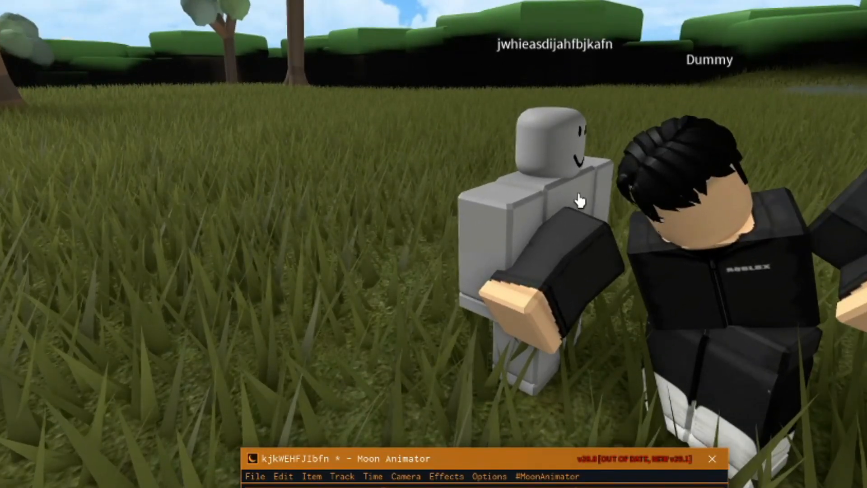
# Step: Add the grey rig to the animation and set keyframes for all its body parts at frame 130
pyautogui.moveTo(534, 463); pyautogui.dragTo(558, 224)
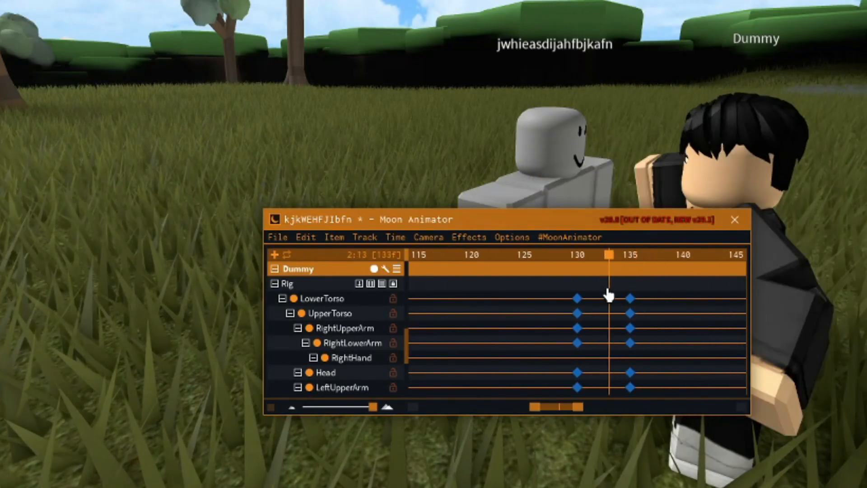
pyautogui.press('a')
pyautogui.moveTo(623, 176); pyautogui.dragTo(616, 165, button='right')
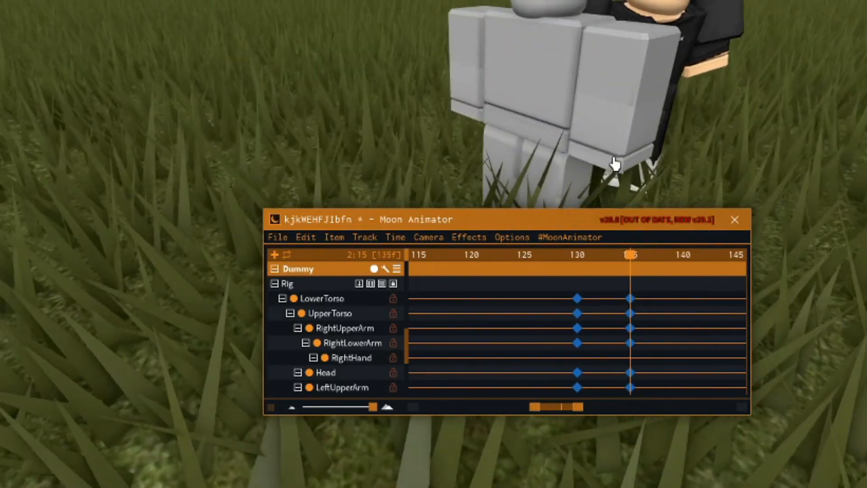
pyautogui.click(541, 93)
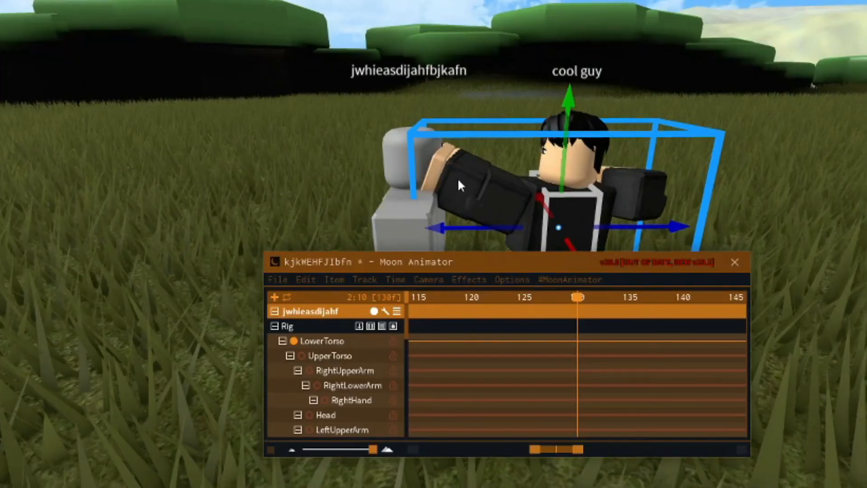
pyautogui.scroll(3, 461, 180)
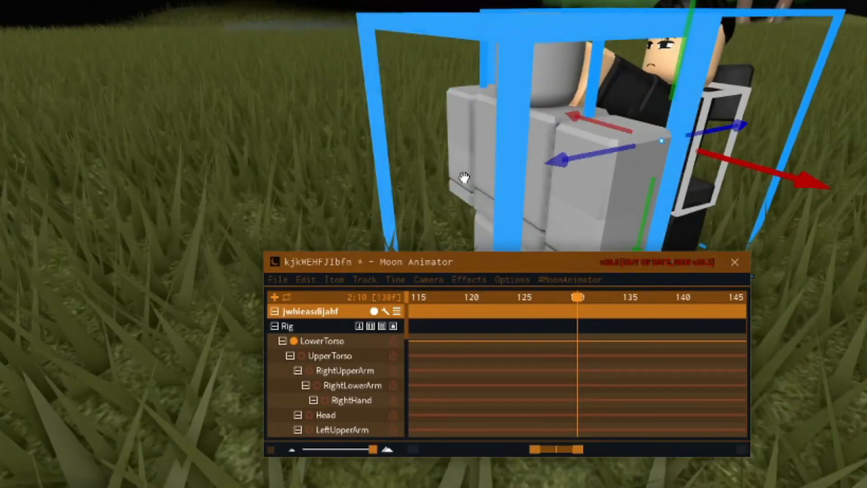
pyautogui.moveTo(464, 177); pyautogui.dragTo(507, 170, button='right')
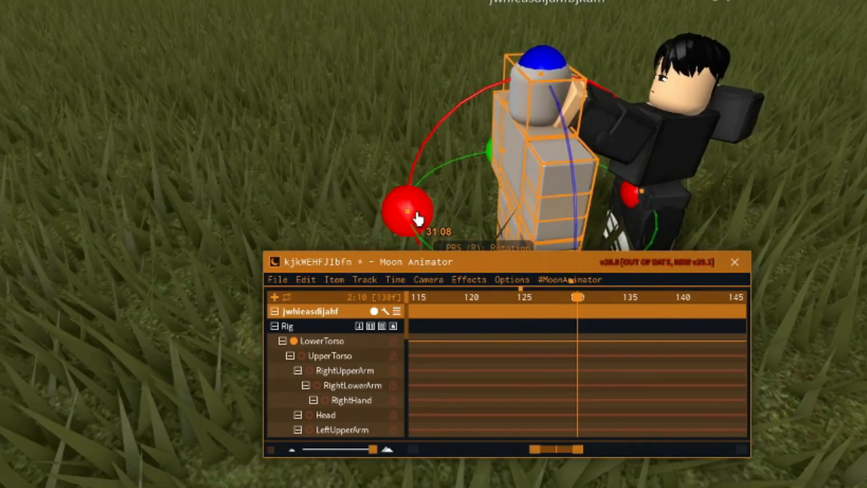
pyautogui.moveTo(418, 218); pyautogui.dragTo(409, 211)
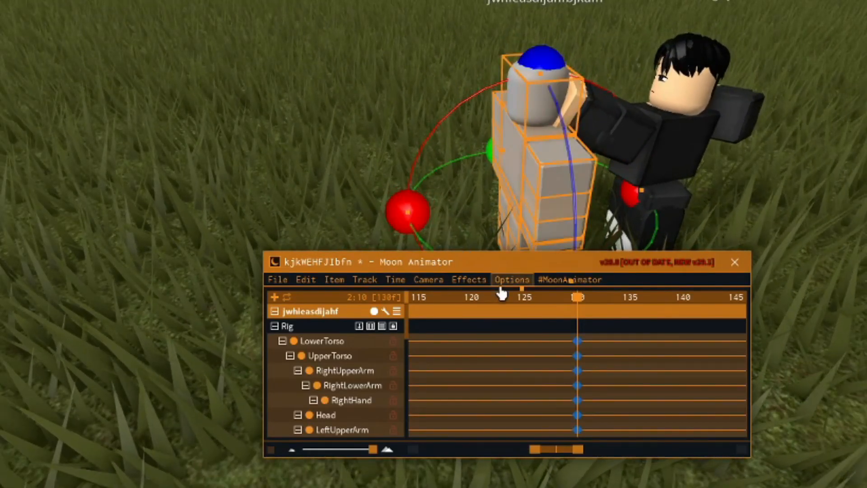
# Step: Move all of the grey rig's frame 130 keyframes to frame 135, where the dummy's punch lands
pyautogui.scroll(-8, 334, 375)
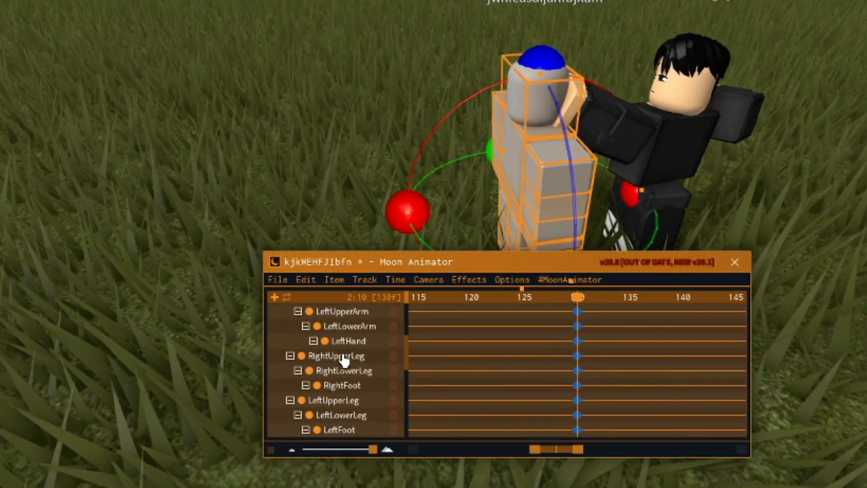
pyautogui.scroll(-3, 343, 359)
pyautogui.click(344, 190)
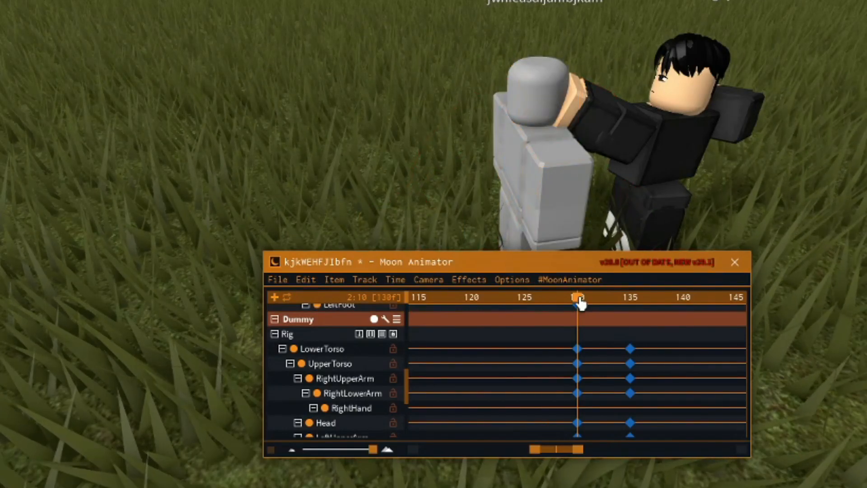
pyautogui.moveTo(578, 307); pyautogui.dragTo(632, 309)
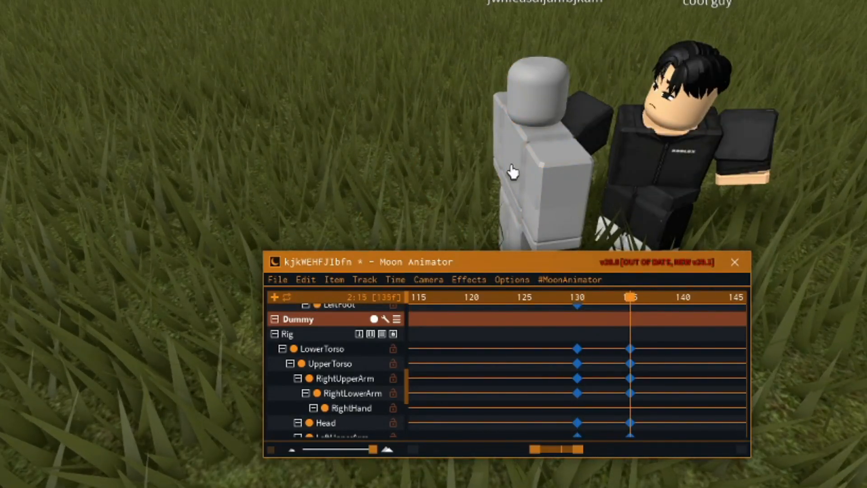
pyautogui.scroll(11, 371, 352)
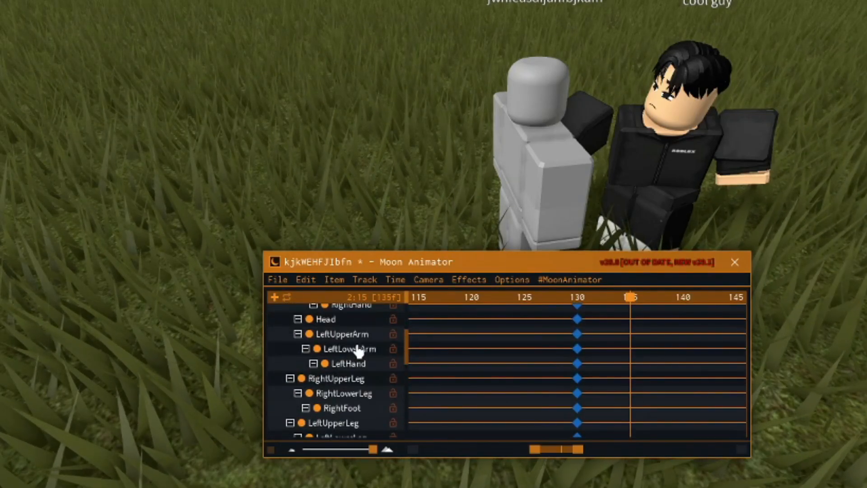
pyautogui.moveTo(603, 335); pyautogui.dragTo(560, 413)
pyautogui.moveTo(577, 383); pyautogui.dragTo(610, 392)
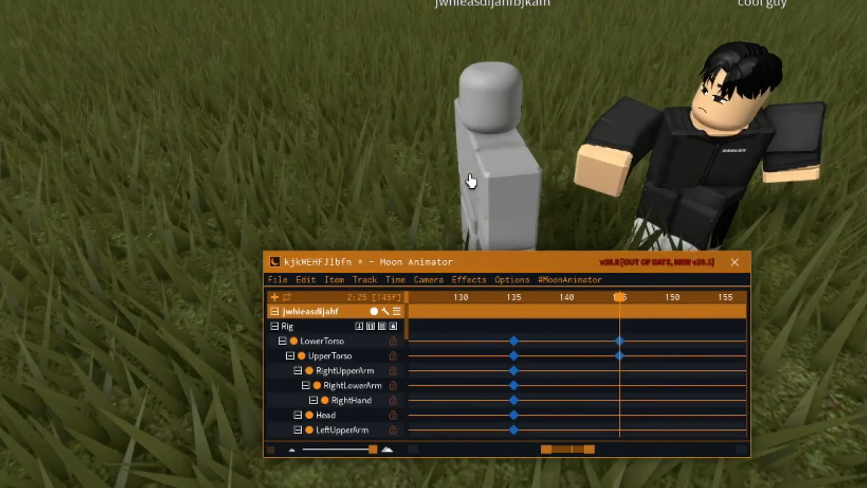
# Step: Move the grey rig's LowerTorso backward, away from the dummy, for the knockback at frame 145
pyautogui.click(470, 179)
pyautogui.press('r')
pyautogui.moveTo(468, 197); pyautogui.dragTo(445, 223)
pyautogui.click(447, 223)
pyautogui.click(613, 207)
pyautogui.moveTo(612, 207); pyautogui.dragTo(587, 220, button='right')
pyautogui.moveTo(576, 228); pyautogui.dragTo(457, 226)
pyautogui.moveTo(652, 202); pyautogui.dragTo(649, 238, button='right')
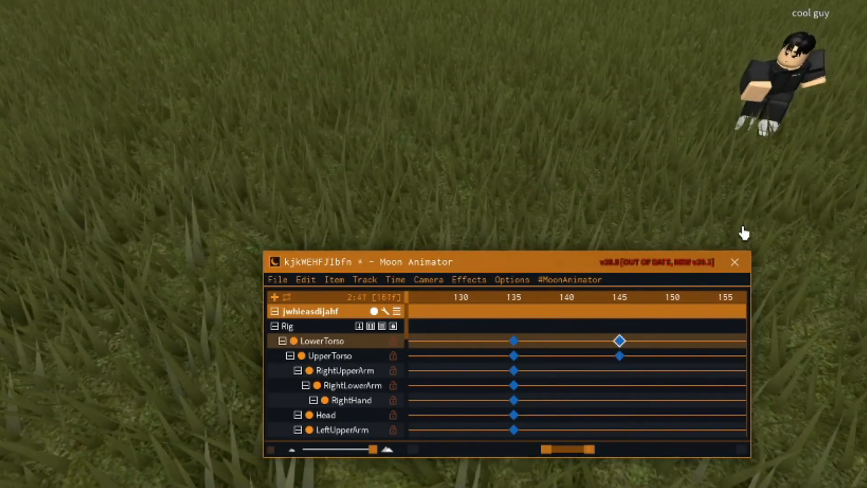
# Step: Play the knockback and move the grey rig's LowerTorso and UpperTorso end keyframes to frame 157
pyautogui.press('space')
pyautogui.moveTo(817, 243); pyautogui.dragTo(818, 242, button='right')
pyautogui.hotkey('shift', 'space')
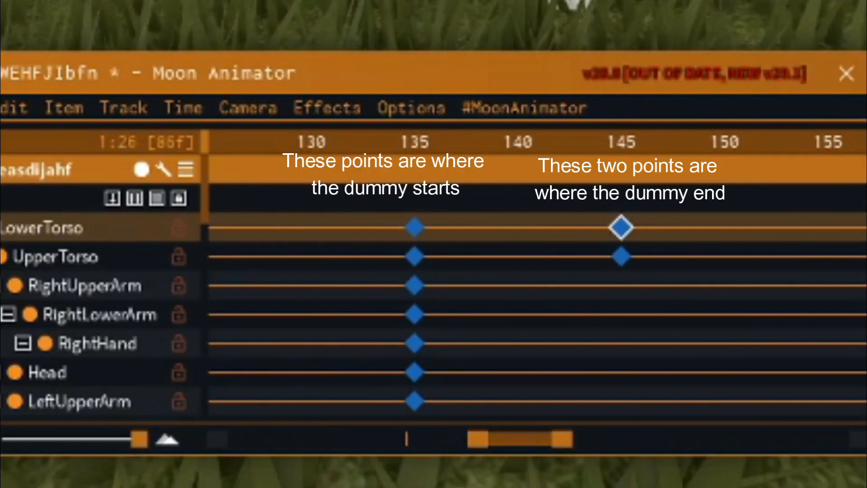
pyautogui.moveTo(541, 301); pyautogui.dragTo(454, 314)
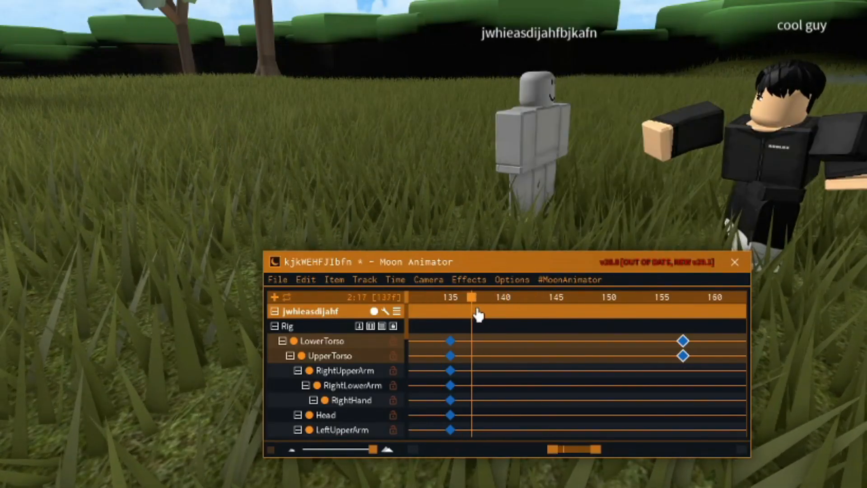
# Step: Go to frame 139 and rotate the grey rig's RightUpperArm forward for the flying pose
pyautogui.click(512, 199)
pyautogui.moveTo(525, 161); pyautogui.dragTo(524, 160, button='right')
pyautogui.press('w')
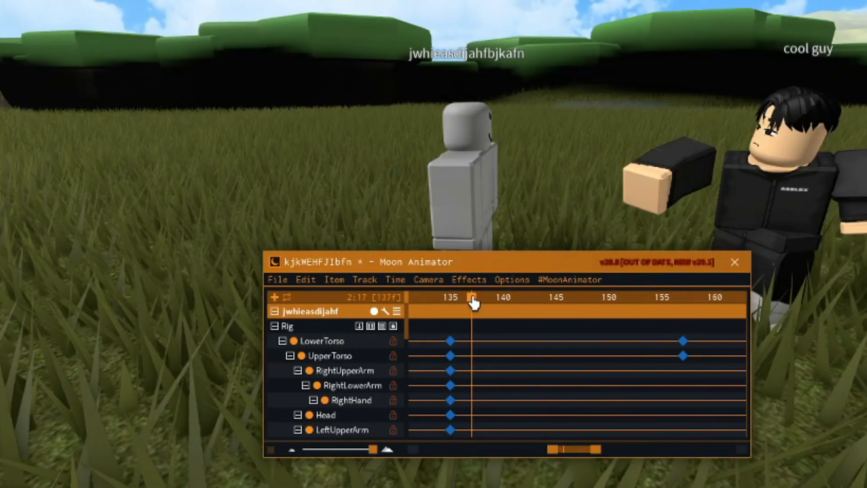
pyautogui.moveTo(474, 304); pyautogui.dragTo(498, 306)
pyautogui.click(291, 185)
pyautogui.press('a')
pyautogui.moveTo(420, 200); pyautogui.dragTo(420, 200, button='right')
pyautogui.press('r')
pyautogui.moveTo(603, 121); pyautogui.dragTo(492, 67)
pyautogui.moveTo(491, 67); pyautogui.dragTo(513, 88, button='right')
pyautogui.press('d')
pyautogui.moveTo(529, 7); pyautogui.dragTo(500, 45)
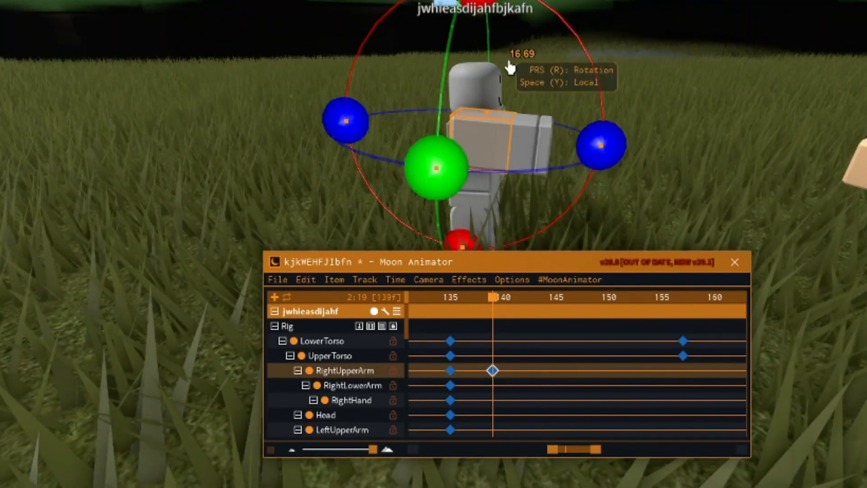
# Step: Bend the grey rig's UpperTorso forward and rotate its head at frame 139
pyautogui.click(482, 185)
pyautogui.moveTo(596, 190); pyautogui.dragTo(542, 257)
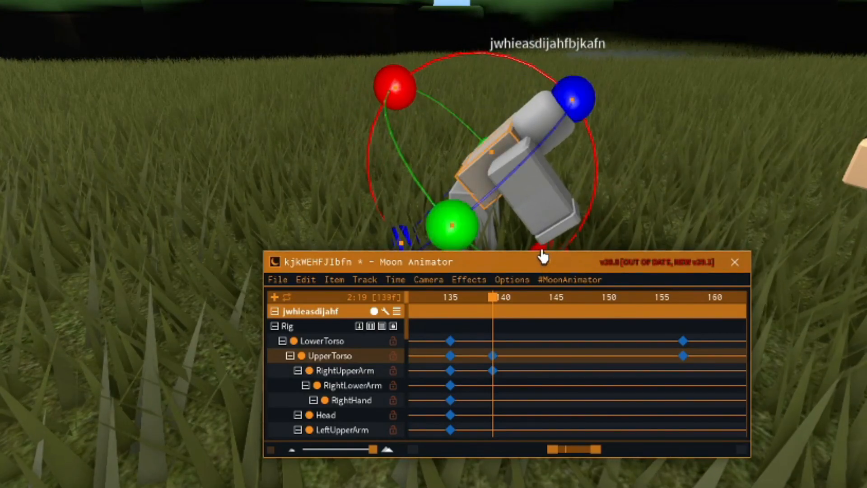
pyautogui.click(462, 200)
pyautogui.moveTo(331, 190); pyautogui.dragTo(401, 247)
pyautogui.click(492, 91)
pyautogui.moveTo(360, 93); pyautogui.dragTo(398, 31)
pyautogui.moveTo(479, 123); pyautogui.dragTo(480, 129, button='right')
# Step: Rotate the grey rig's RightUpperLeg and LeftUpperLeg forward at frame 139
pyautogui.click(591, 95)
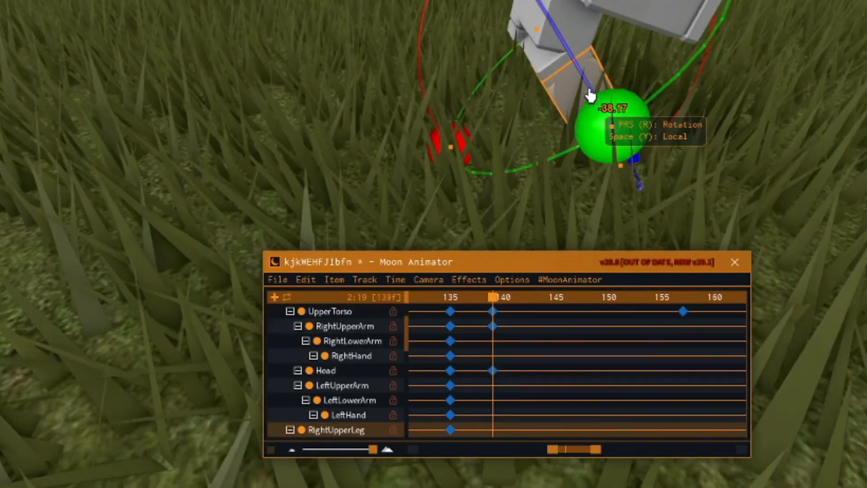
pyautogui.moveTo(591, 95); pyautogui.dragTo(582, 95, button='right')
pyautogui.moveTo(588, 112); pyautogui.dragTo(551, 85)
pyautogui.moveTo(551, 85); pyautogui.dragTo(584, 106, button='right')
pyautogui.click(509, 186)
pyautogui.click(496, 182)
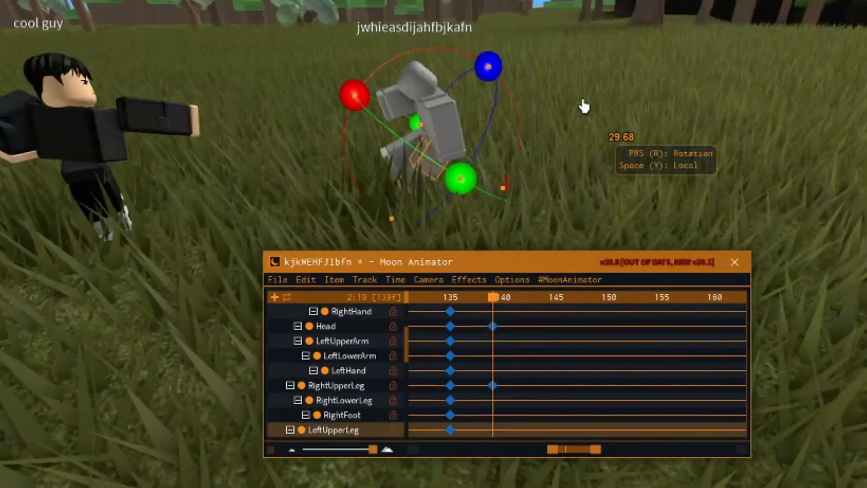
pyautogui.moveTo(381, 57); pyautogui.dragTo(381, 51)
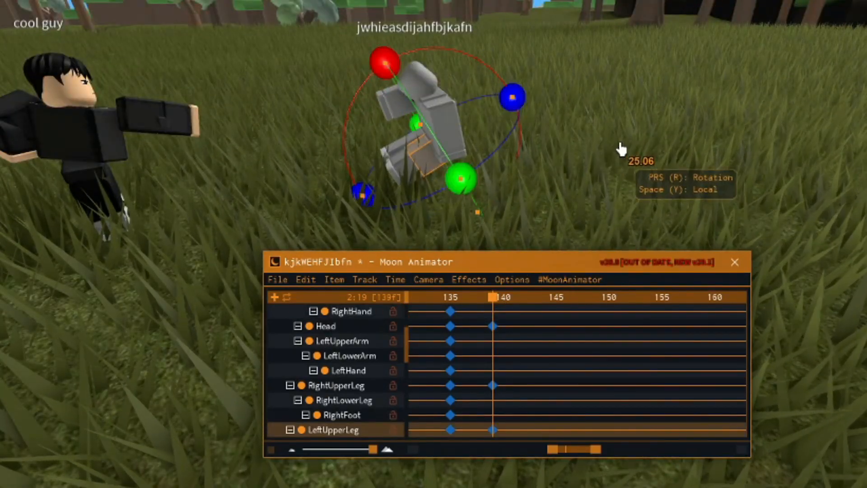
# Step: Rotate the grey rig's LeftUpperArm forward at frame 139 and check the flying pose
pyautogui.click(620, 149)
pyautogui.click(433, 129)
pyautogui.click(612, 145)
pyautogui.moveTo(620, 131); pyautogui.dragTo(624, 131, button='right')
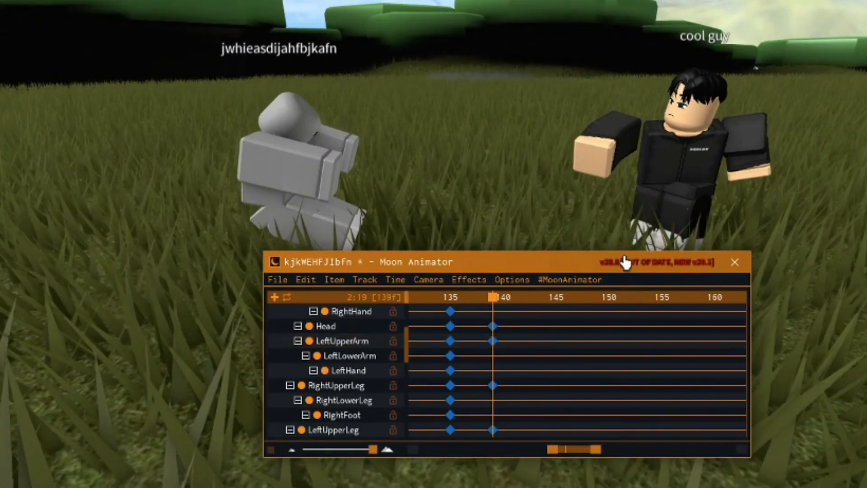
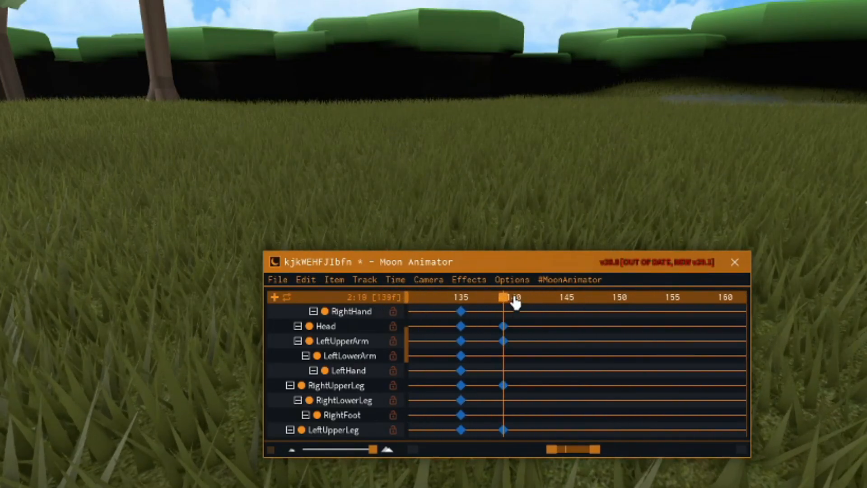
# Step: Go to frame 167 and move the grey rig's LowerTorso farther back for the fallen pose
pyautogui.moveTo(502, 304); pyautogui.dragTo(763, 303)
pyautogui.scroll(3, 567, 308)
pyautogui.moveTo(560, 302)
pyautogui.mouseDown()
pyautogui.moveTo(539, 302)
pyautogui.moveTo(569, 303)
pyautogui.mouseUp()
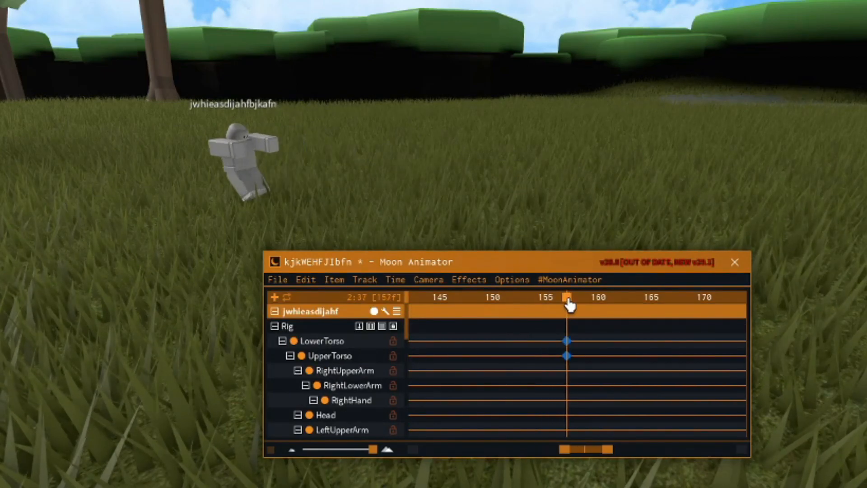
pyautogui.press('w')
pyautogui.moveTo(546, 168); pyautogui.dragTo(546, 169, button='right')
pyautogui.press('a')
pyautogui.click(446, 184)
pyautogui.press('a')
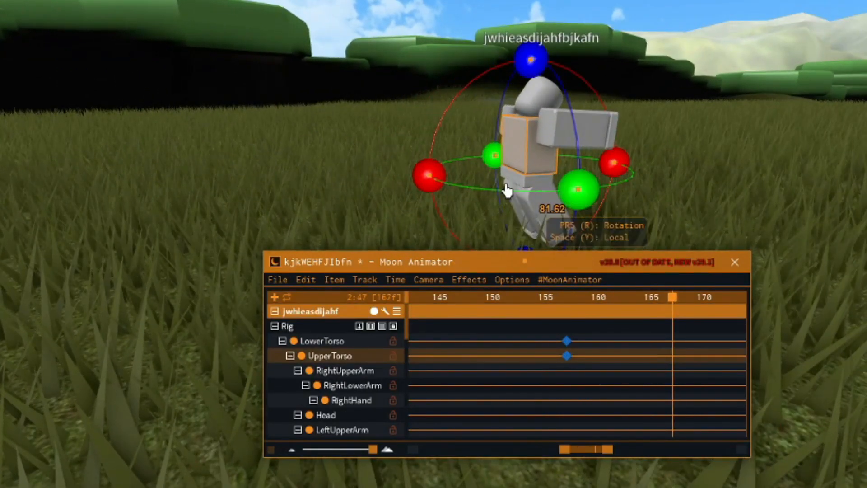
pyautogui.press('r')
pyautogui.click(513, 177)
pyautogui.moveTo(473, 185); pyautogui.dragTo(294, 186)
pyautogui.moveTo(294, 186); pyautogui.dragTo(426, 166, button='right')
# Step: Rotate the grey rig's LowerTorso at frame 167 so that the rig lies on its back
pyautogui.press('a')
pyautogui.press('r')
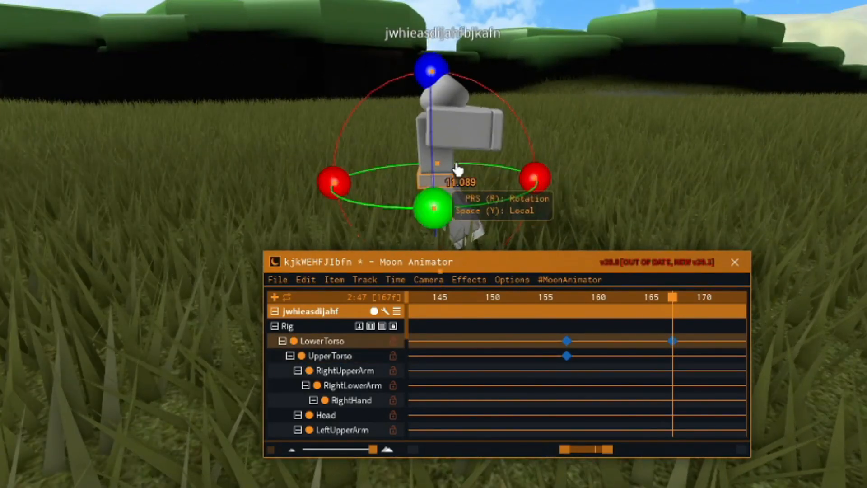
pyautogui.moveTo(537, 183); pyautogui.dragTo(437, 132)
# Step: Rotate the grey rig's RightUpperArm at frame 167 for the fallen pose
pyautogui.click(422, 170)
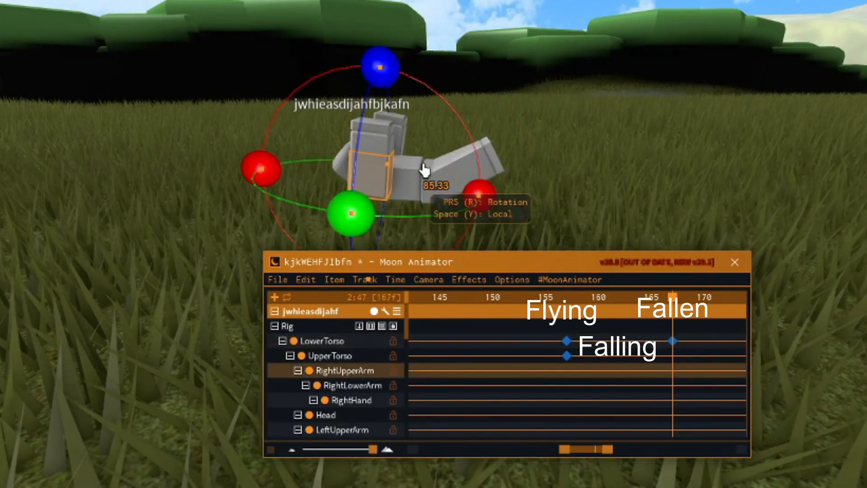
pyautogui.moveTo(422, 170); pyautogui.dragTo(412, 174, button='right')
pyautogui.moveTo(520, 59); pyautogui.dragTo(501, 83)
pyautogui.moveTo(598, 204); pyautogui.dragTo(524, 216)
pyautogui.moveTo(605, 203); pyautogui.dragTo(519, 181)
pyautogui.moveTo(519, 181); pyautogui.dragTo(521, 181, button='right')
# Step: Rotate the grey rig's LeftUpperArm at frame 167 to match the fallen pose
pyautogui.click(371, 199)
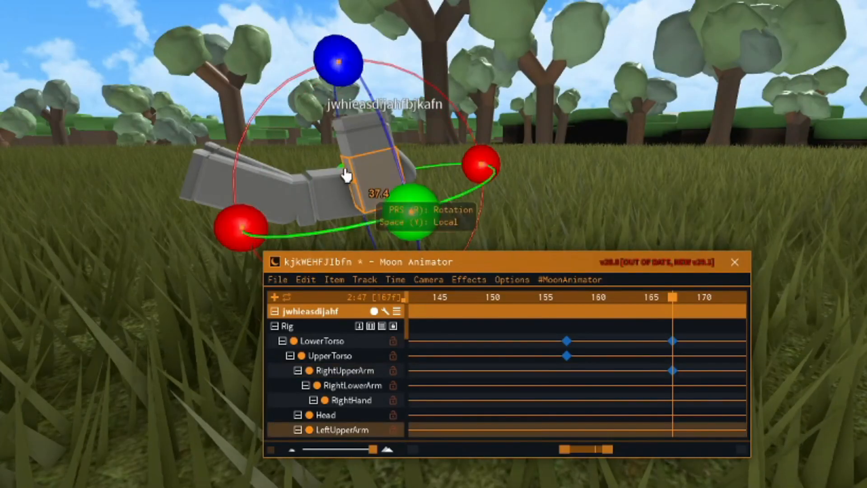
pyautogui.moveTo(481, 163); pyautogui.dragTo(393, 210)
pyautogui.moveTo(393, 209); pyautogui.dragTo(394, 210, button='right')
pyautogui.moveTo(401, 132); pyautogui.dragTo(437, 145)
pyautogui.moveTo(437, 145); pyautogui.dragTo(437, 146, button='right')
# Step: Rotate the grey rig's head and refine its upper arms' rotation at frame 167
pyautogui.click(402, 141)
pyautogui.moveTo(461, 3); pyautogui.dragTo(393, 31)
pyautogui.moveTo(393, 30); pyautogui.dragTo(394, 33, button='right')
pyautogui.click(462, 107)
pyautogui.moveTo(442, 7); pyautogui.dragTo(448, 44)
pyautogui.click(455, 96)
pyautogui.moveTo(527, 88); pyautogui.dragTo(518, 83)
pyautogui.click(379, 97)
pyautogui.moveTo(400, 153); pyautogui.dragTo(441, 234)
pyautogui.click(443, 110)
pyautogui.press('r')
# Step: Play the punch and the grey rig's fall repeatedly, examining the motion from several angles
pyautogui.click(672, 311)
pyautogui.press('space')
pyautogui.press('space')
pyautogui.moveTo(731, 162); pyautogui.dragTo(732, 164, button='right')
pyautogui.moveTo(796, 203); pyautogui.dragTo(796, 204, button='right')
pyautogui.press('space')
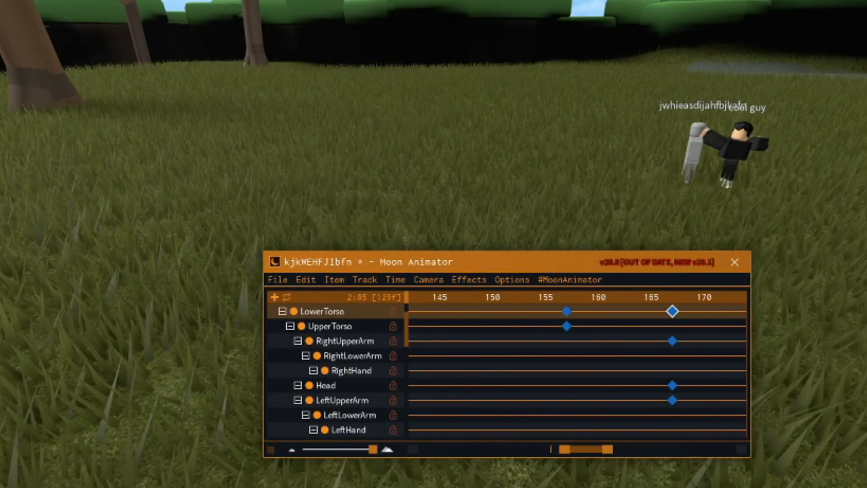
pyautogui.moveTo(864, 259); pyautogui.dragTo(862, 257, button='right')
pyautogui.press('w')
pyautogui.press('space')
pyautogui.moveTo(596, 263); pyautogui.dragTo(600, 423)
pyautogui.moveTo(829, 327); pyautogui.dragTo(827, 325, button='right')
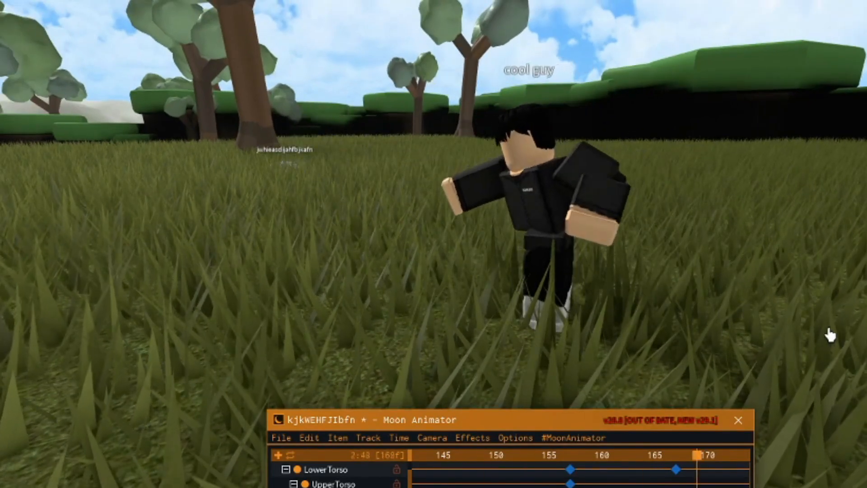
# Step: Scrub the opening frames of the animation and examine the poses of both characters
pyautogui.moveTo(697, 420); pyautogui.dragTo(717, 232)
pyautogui.click(517, 269)
pyautogui.moveTo(518, 273); pyautogui.dragTo(553, 272)
pyautogui.moveTo(571, 233); pyautogui.dragTo(598, 418)
pyautogui.press('w')
pyautogui.moveTo(695, 301); pyautogui.dragTo(696, 300, button='right')
pyautogui.press('s')
pyautogui.press('a')
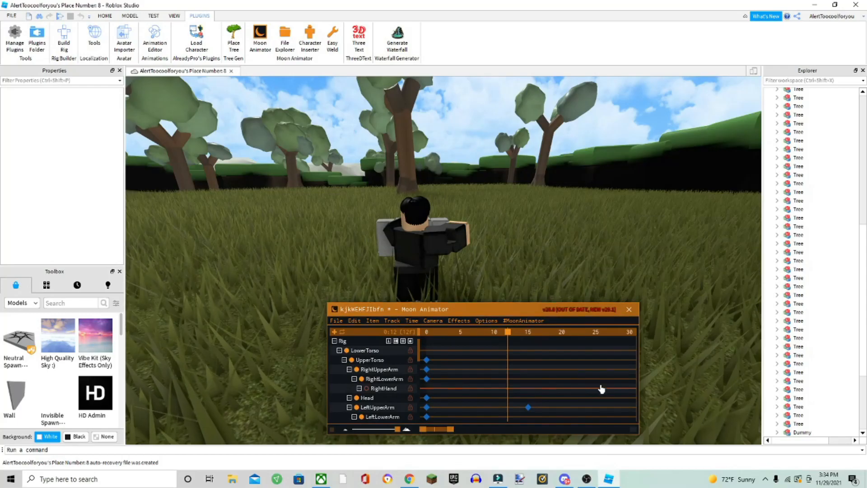
# Step: Return the timeline to frame 0 and reposition the Moon Animator window below the two characters
pyautogui.moveTo(552, 307); pyautogui.dragTo(542, 354)
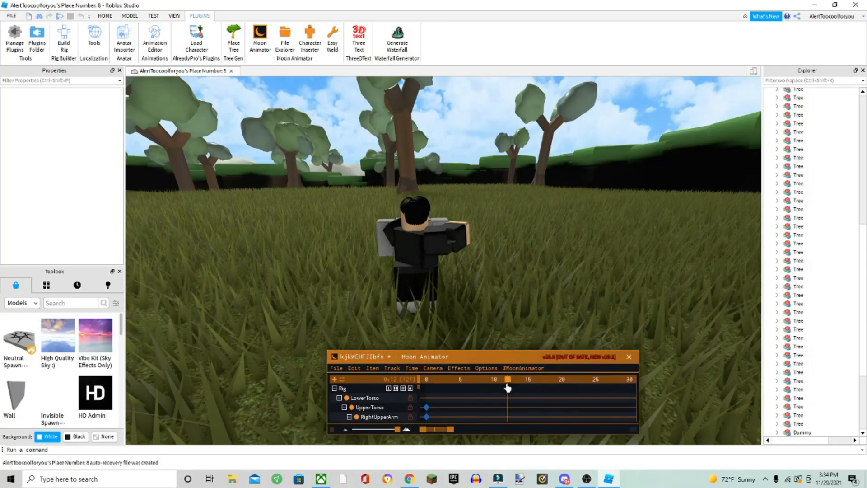
pyautogui.press('a')
pyautogui.moveTo(490, 293); pyautogui.dragTo(490, 294, button='right')
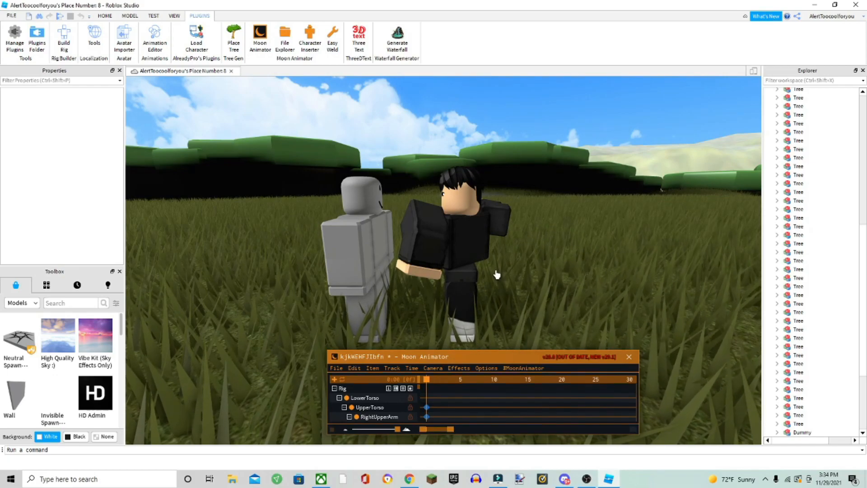
pyautogui.moveTo(457, 360); pyautogui.dragTo(461, 288)
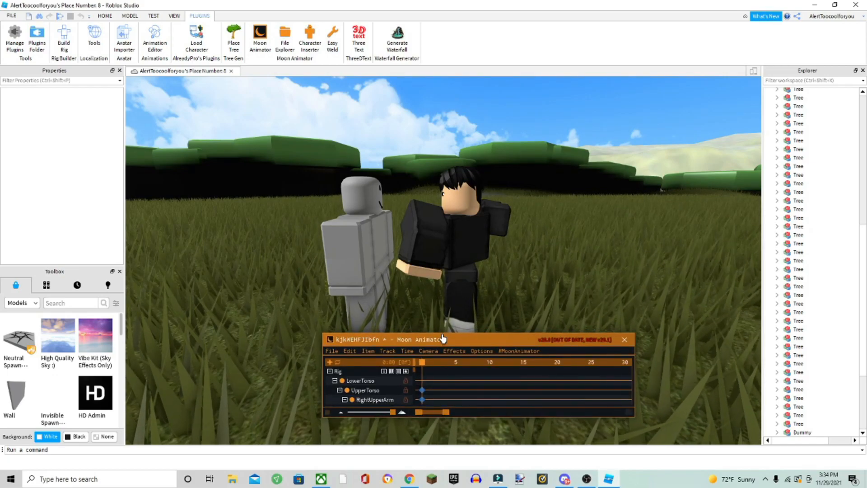
# Step: Search the Toolbox models for smoke and place the Smoke Emitter model on the grass near the characters
pyautogui.moveTo(443, 337); pyautogui.dragTo(447, 308)
pyautogui.press('s')
pyautogui.moveTo(547, 271); pyautogui.dragTo(550, 269, button='right')
pyautogui.press('space')
pyautogui.moveTo(695, 274); pyautogui.dragTo(693, 273, button='right')
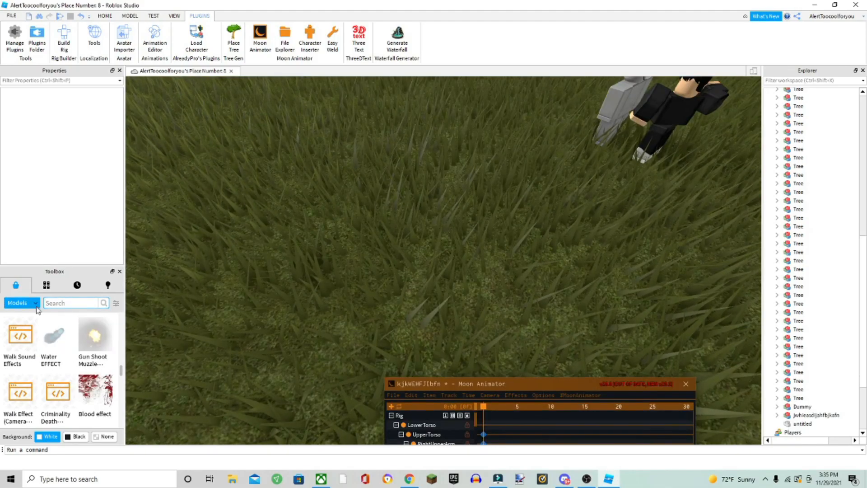
pyautogui.press('Return')
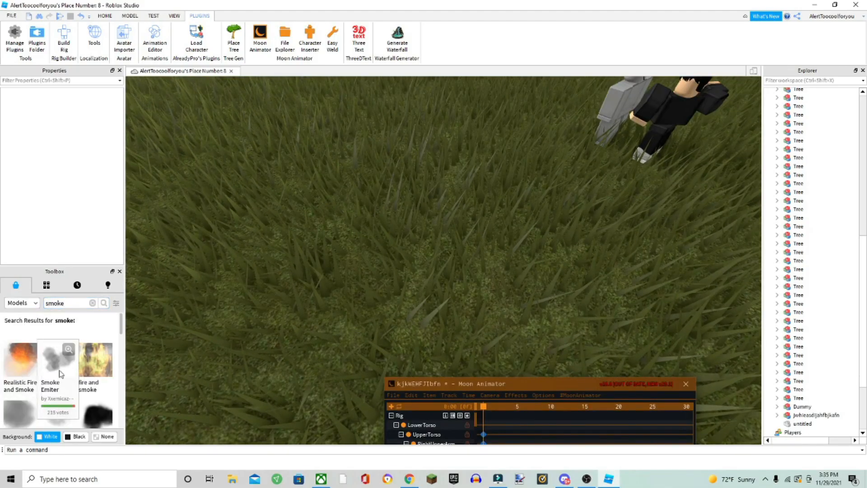
pyautogui.moveTo(423, 193); pyautogui.dragTo(424, 193, button='right')
pyautogui.moveTo(459, 246); pyautogui.dragTo(447, 276)
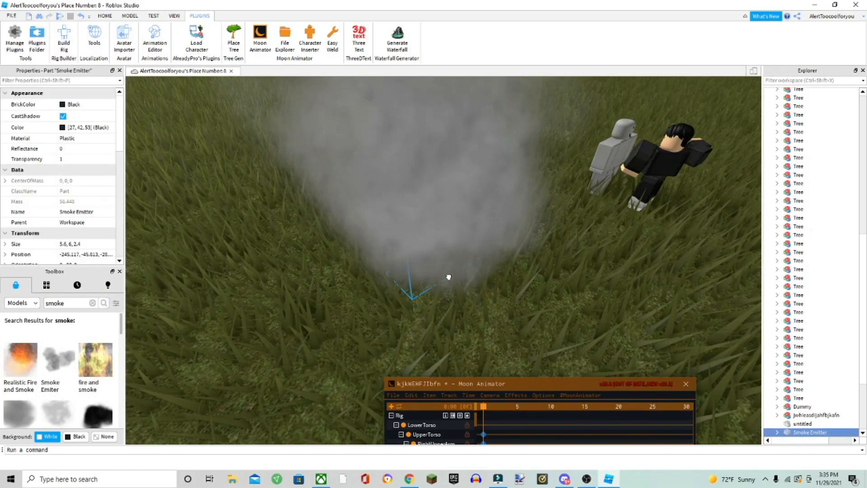
# Step: Expand the Smoke Emitter and add its ParticleEmitter to the animation with only the Enabled property
pyautogui.moveTo(447, 277); pyautogui.dragTo(447, 277, button='right')
pyautogui.scroll(-2, 794, 378)
pyautogui.click(777, 384)
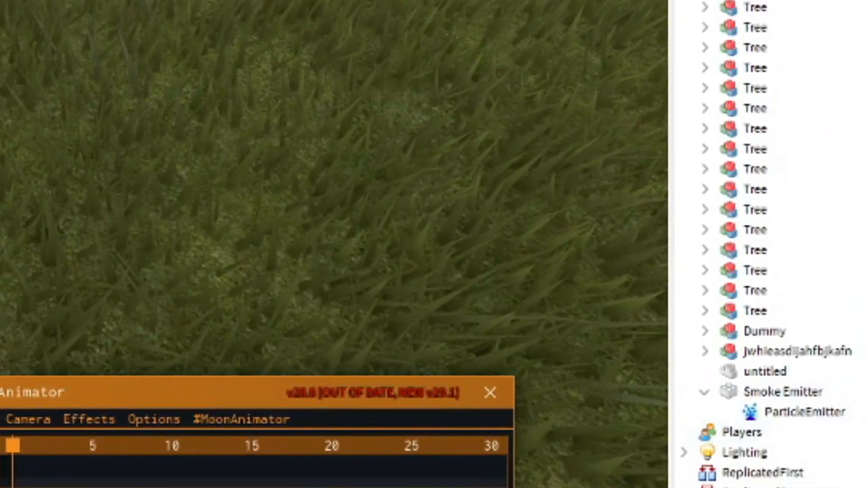
pyautogui.click(390, 397)
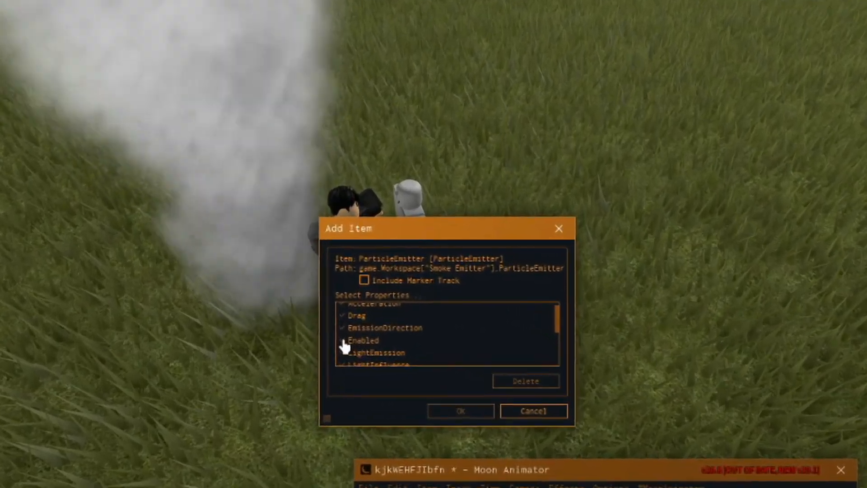
pyautogui.click(343, 344)
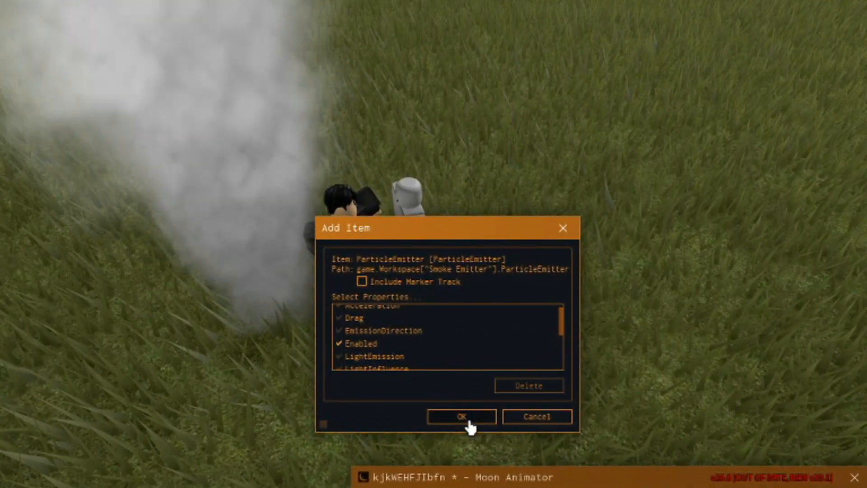
pyautogui.click(461, 411)
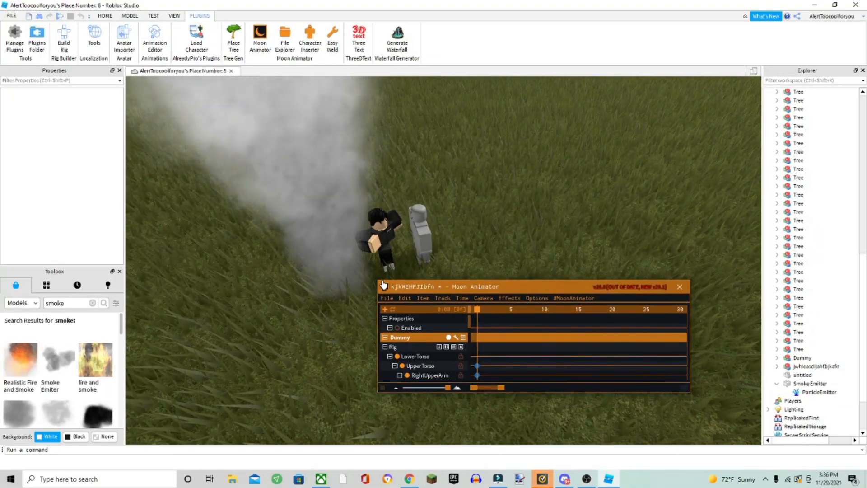
# Step: Select the smoke's ParticleEmitter and switch off its Enabled property at frame 0
pyautogui.click(788, 290)
pyautogui.click(349, 256)
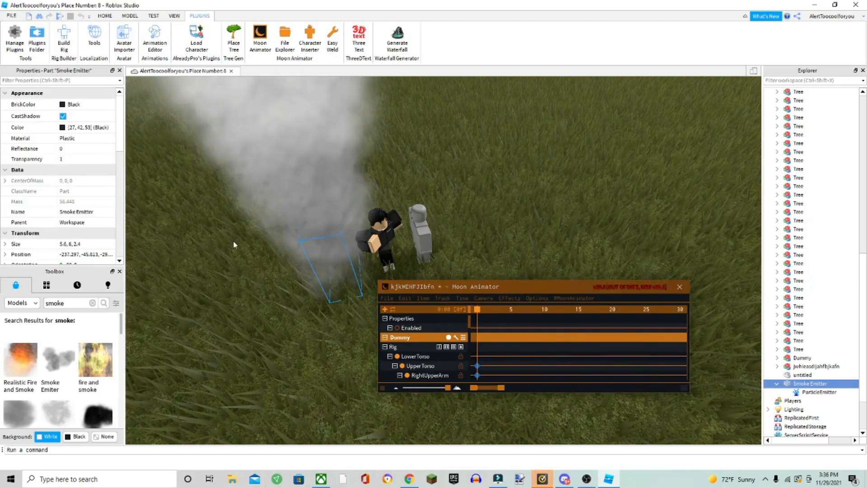
pyautogui.scroll(-5, 67, 182)
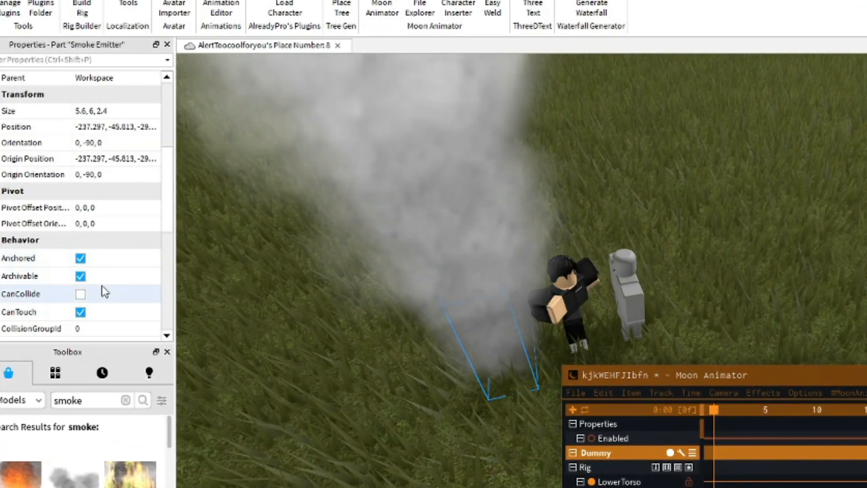
pyautogui.scroll(-4, 77, 228)
pyautogui.click(866, 402)
pyautogui.scroll(3, 64, 187)
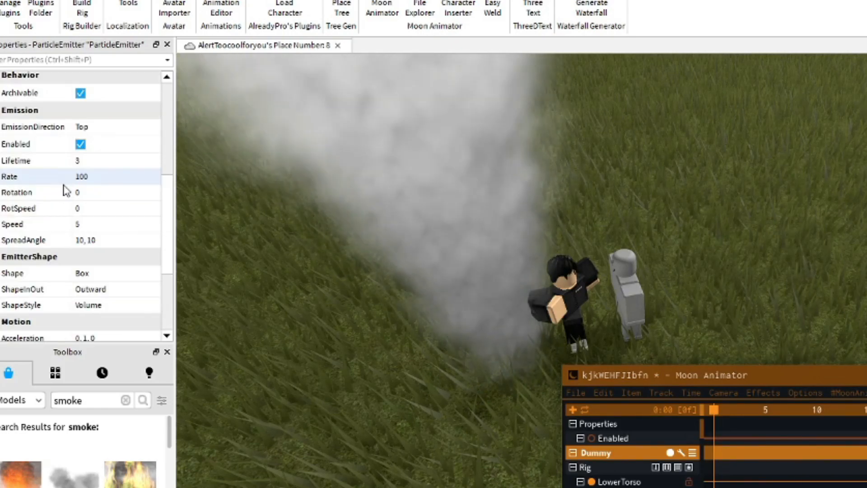
pyautogui.scroll(2, 104, 167)
pyautogui.click(81, 244)
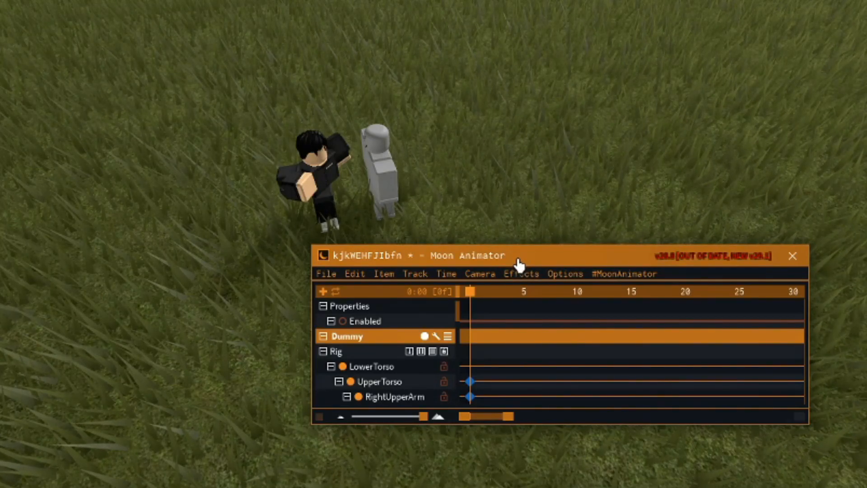
# Step: Select the Enabled track, go to frame 135 and keyframe the ParticleEmitter as switched on there
pyautogui.click(394, 327)
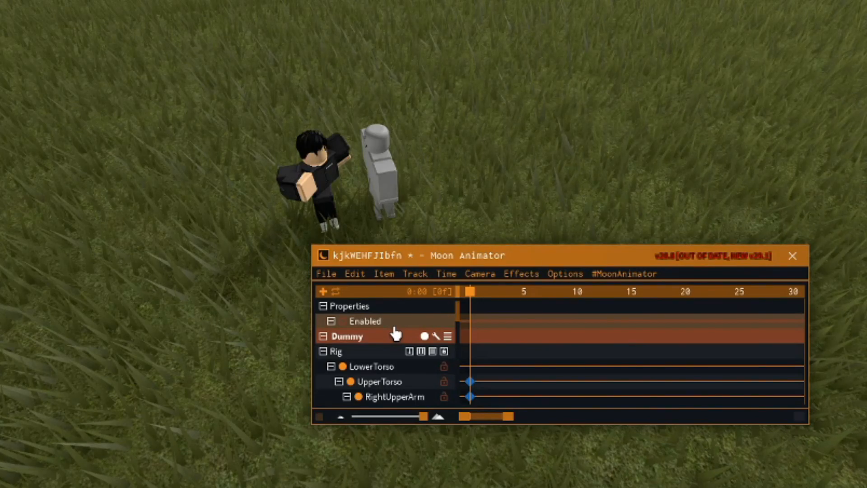
pyautogui.moveTo(491, 298); pyautogui.dragTo(663, 275)
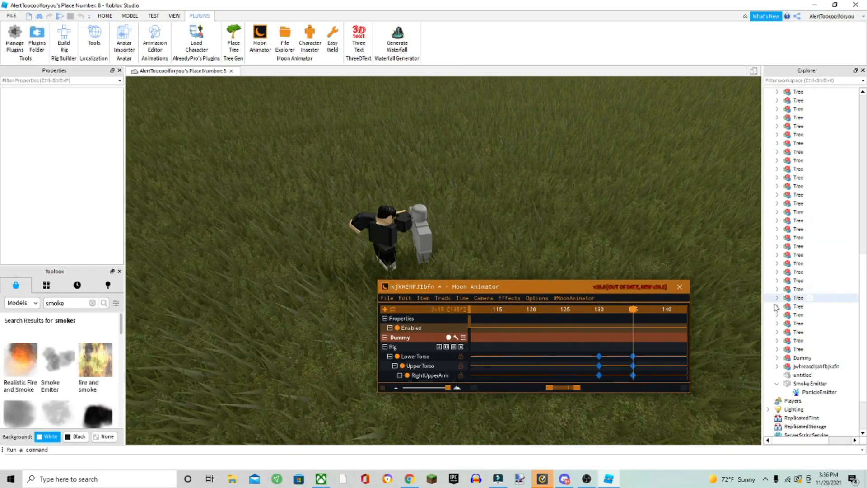
pyautogui.click(811, 392)
pyautogui.scroll(-4, 84, 173)
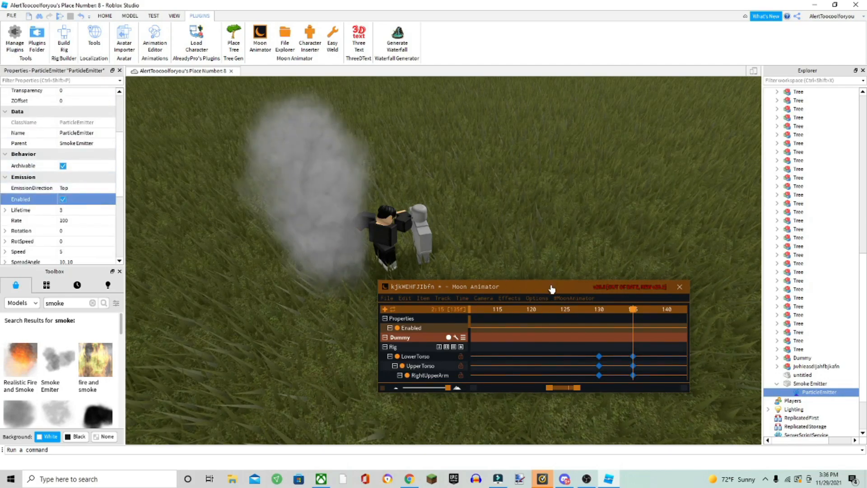
pyautogui.click(521, 289)
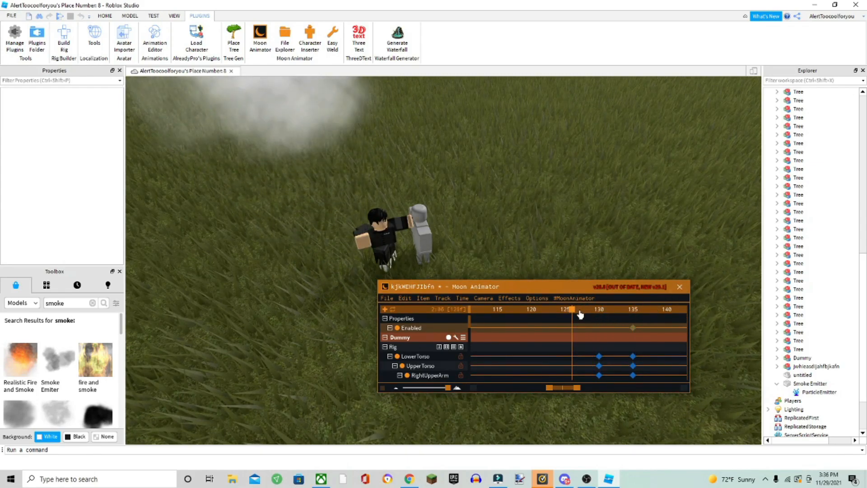
# Step: Reorient and scale the Smoke Emitter part so the smoke streams sideways across the grass beside the dummy
pyautogui.click(810, 383)
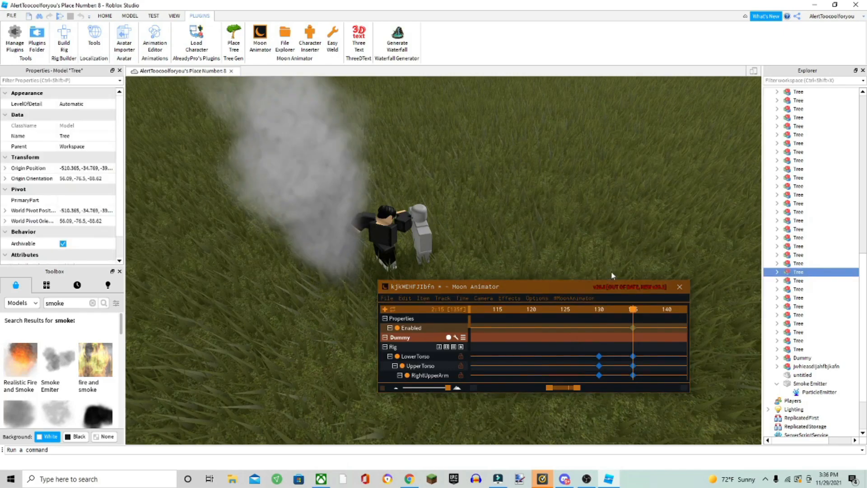
pyautogui.press('f')
pyautogui.moveTo(421, 250); pyautogui.dragTo(397, 240)
pyautogui.scroll(-2, 393, 240)
pyautogui.click(105, 16)
pyautogui.click(109, 37)
pyautogui.moveTo(481, 221); pyautogui.dragTo(481, 221, button='right')
pyautogui.moveTo(400, 251); pyautogui.dragTo(421, 228)
pyautogui.moveTo(421, 227); pyautogui.dragTo(441, 252, button='right')
# Step: Raise the smoke ParticleEmitter's Speed, trying 20 and settling on 50
pyautogui.scroll(-2, 418, 230)
pyautogui.click(817, 392)
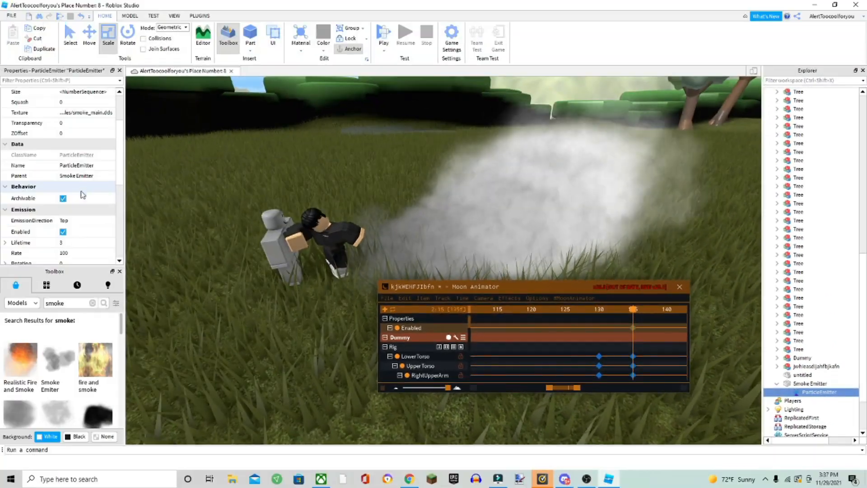
pyautogui.scroll(-1, 79, 192)
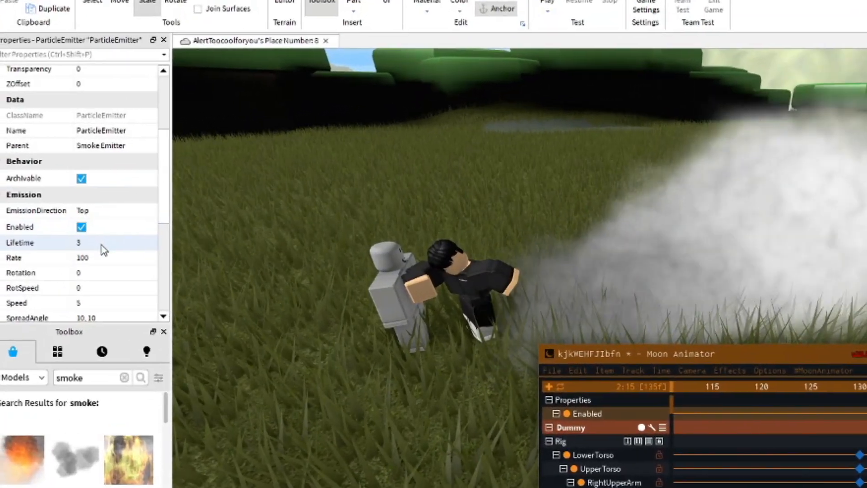
pyautogui.scroll(-1, 97, 244)
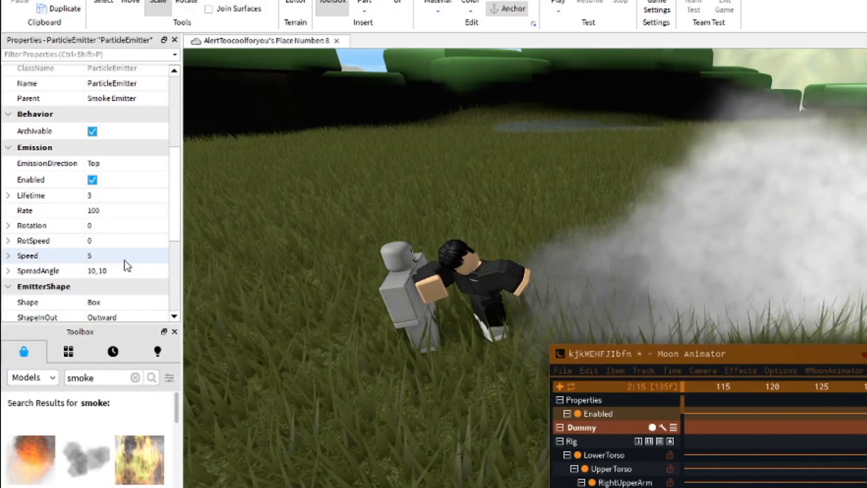
pyautogui.click(113, 255)
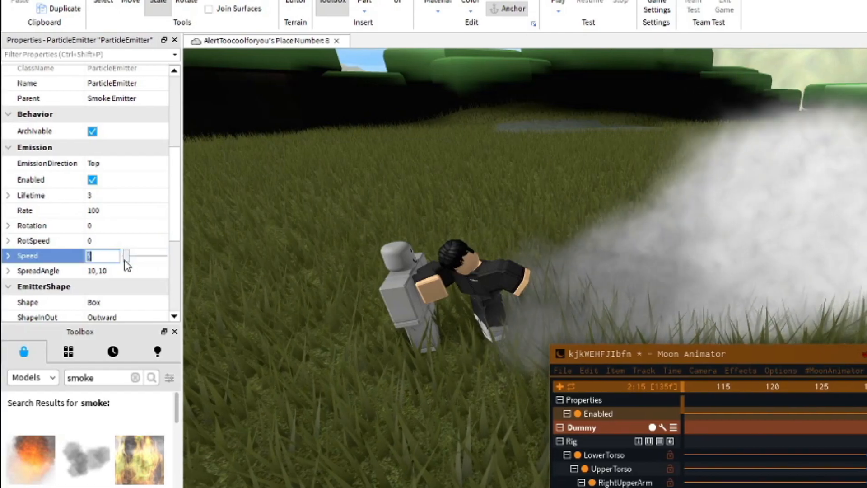
pyautogui.write('20')
pyautogui.press('Return')
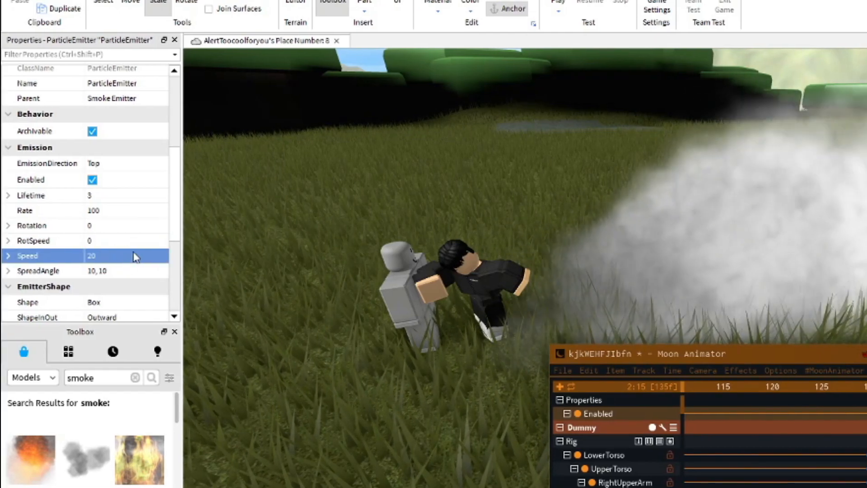
pyautogui.moveTo(445, 225); pyautogui.dragTo(464, 225, button='right')
pyautogui.click(136, 256)
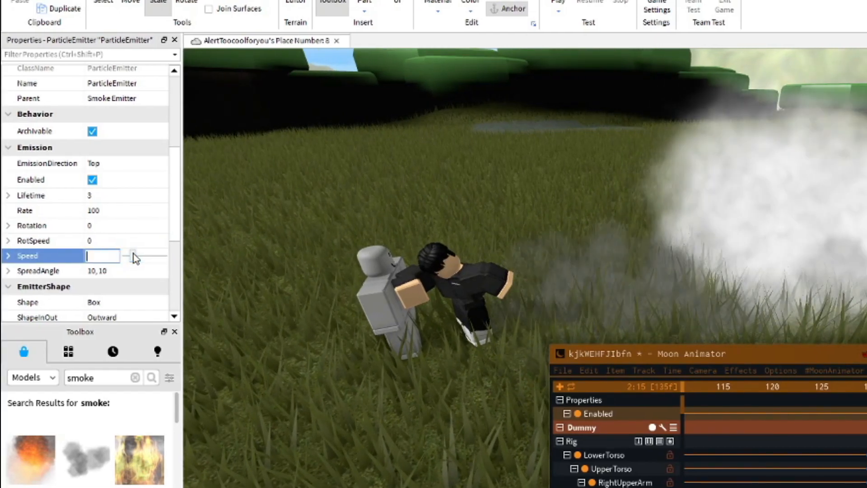
pyautogui.write('5')
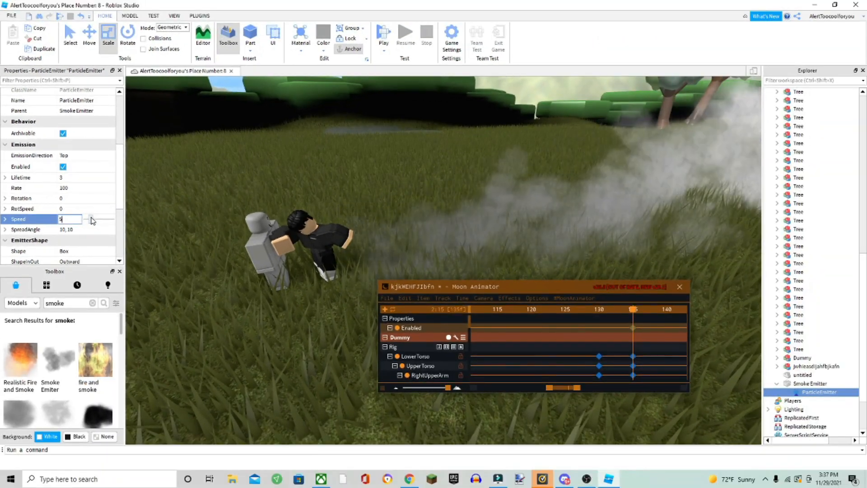
pyautogui.write('0')
pyautogui.press('Return')
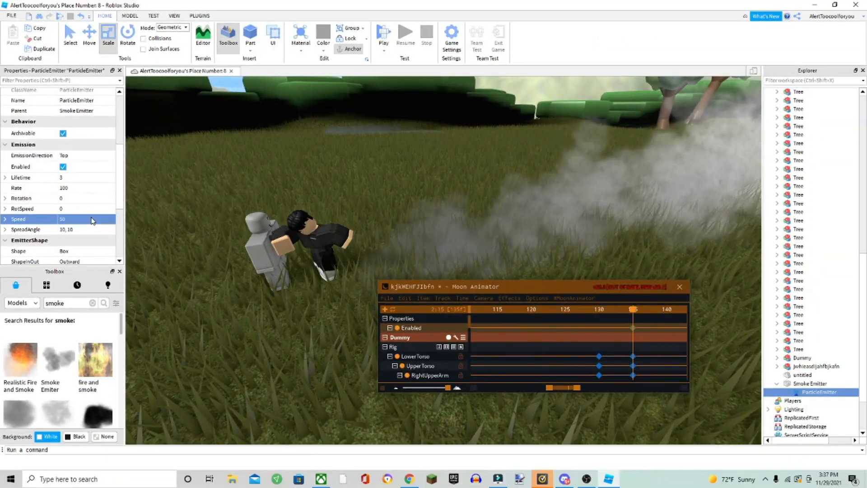
# Step: Adjust the smoke ParticleEmitter's Size, trying 10 and settling on 5
pyautogui.moveTo(251, 175); pyautogui.dragTo(267, 188, button='right')
pyautogui.scroll(4, 62, 189)
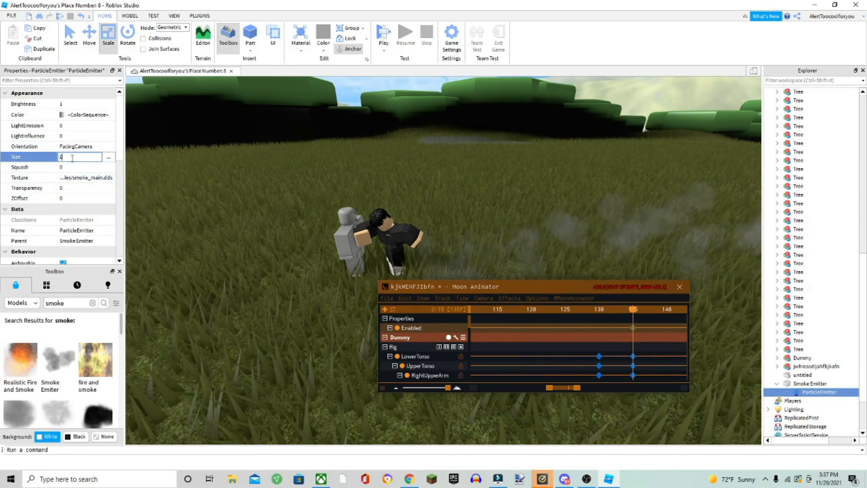
pyautogui.write('10')
pyautogui.press('Return')
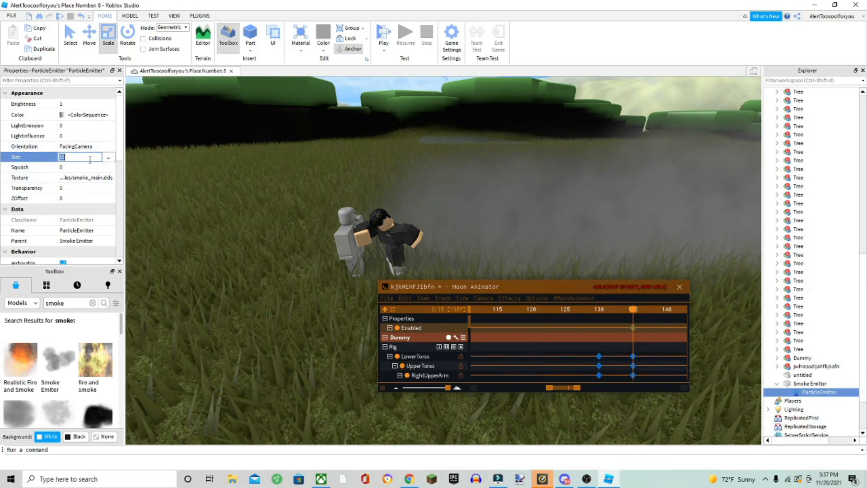
pyautogui.write('5')
pyautogui.press('Return')
# Step: Shape the smoke particles' Transparency curve as a line rising from 0 at the start to 1 at the end
pyautogui.press('w')
pyautogui.moveTo(306, 140); pyautogui.dragTo(305, 136, button='right')
pyautogui.press('w')
pyautogui.moveTo(432, 149); pyautogui.dragTo(443, 164, button='right')
pyautogui.press('s')
pyautogui.scroll(-1, 33, 192)
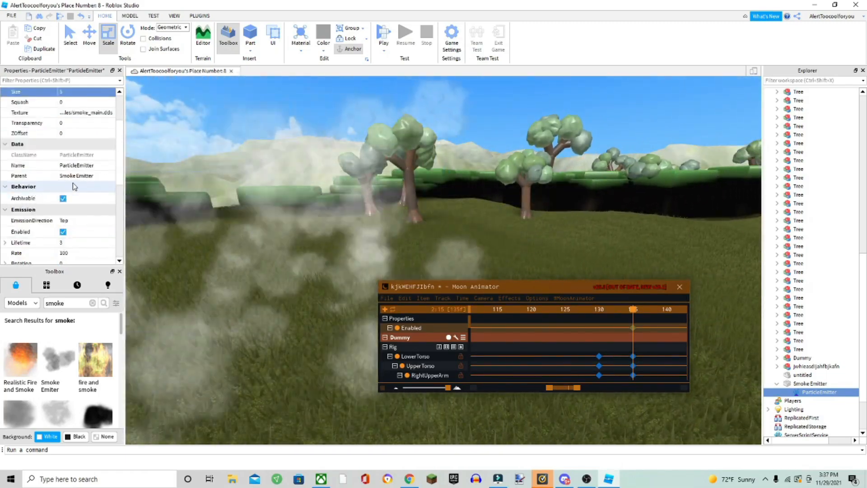
pyautogui.click(82, 156)
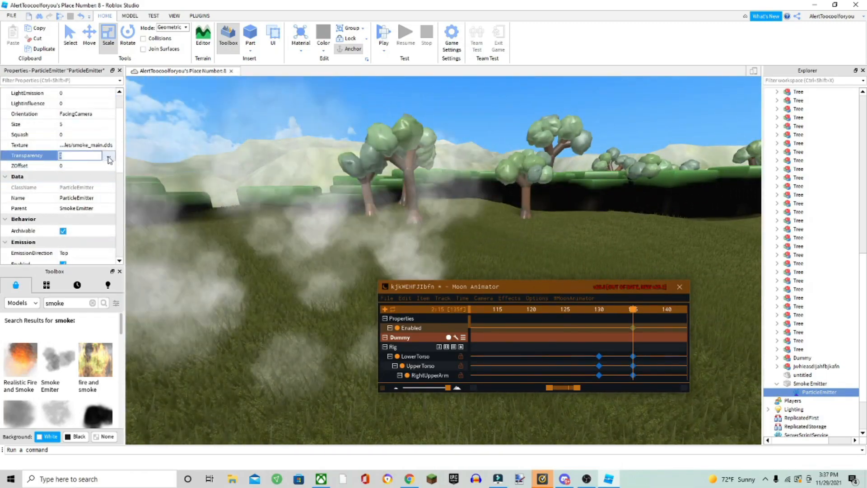
pyautogui.click(108, 156)
pyautogui.moveTo(236, 270); pyautogui.dragTo(236, 271)
pyautogui.moveTo(236, 271); pyautogui.dragTo(236, 195)
pyautogui.moveTo(630, 270); pyautogui.dragTo(632, 192)
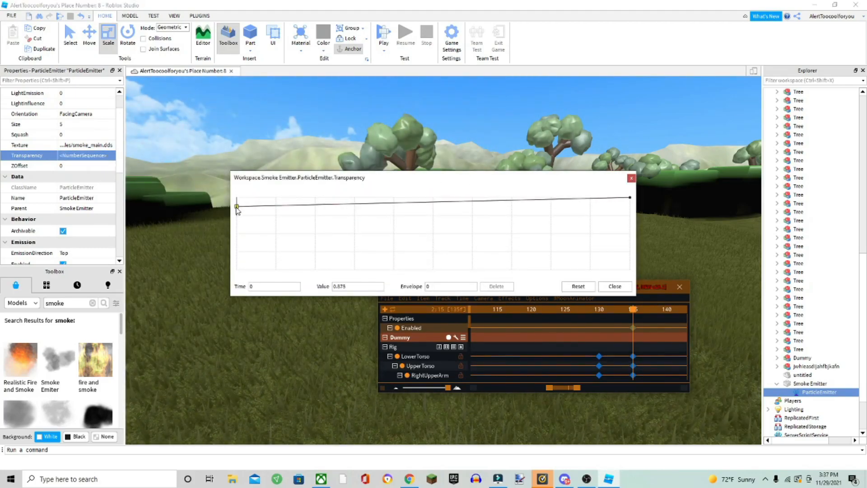
pyautogui.moveTo(231, 265); pyautogui.dragTo(235, 284)
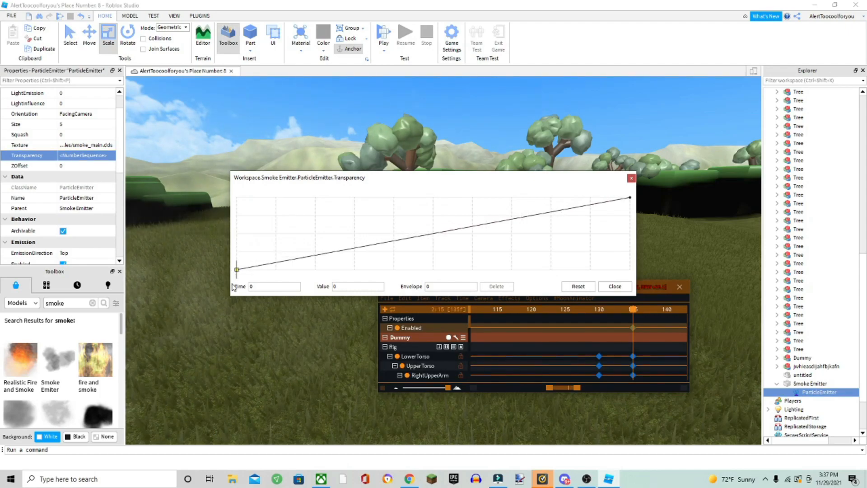
# Step: Raise the start point of the smoke's Transparency curve to 0.644 and close the curve editor
pyautogui.moveTo(319, 129); pyautogui.dragTo(329, 132, button='right')
pyautogui.scroll(2, 329, 132)
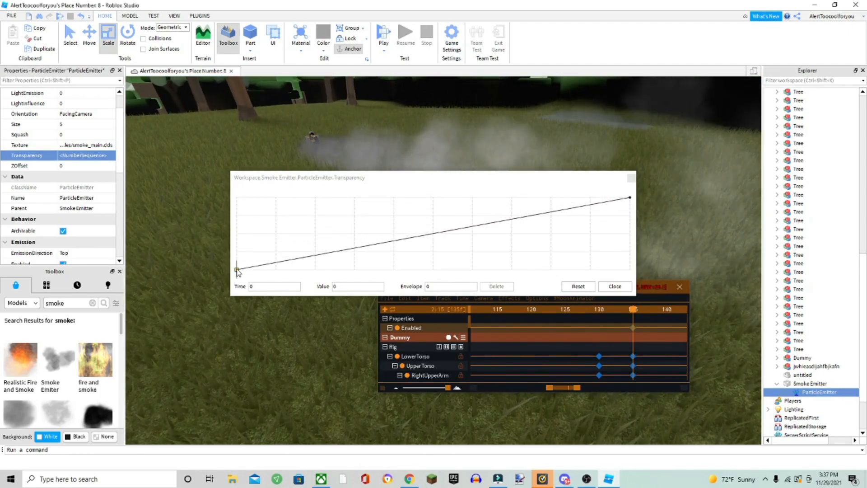
pyautogui.moveTo(237, 271); pyautogui.dragTo(238, 225)
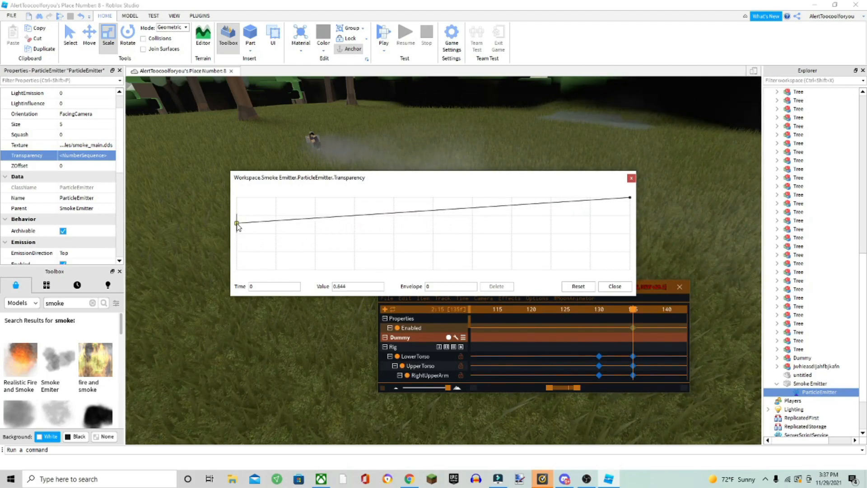
pyautogui.click(606, 287)
# Step: Set the smoke ParticleEmitter's Rate to 100 and its Lifetime to 1
pyautogui.scroll(3, 324, 140)
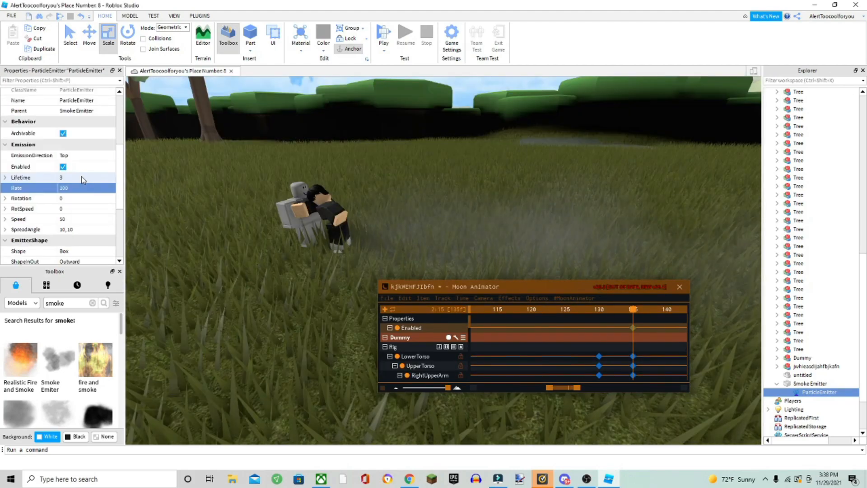
pyautogui.scroll(5, 86, 171)
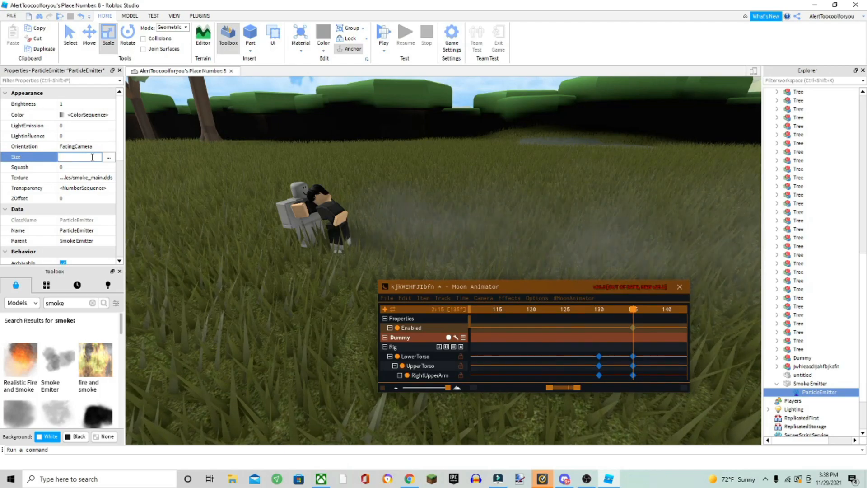
pyautogui.moveTo(221, 147); pyautogui.dragTo(256, 227, button='right')
pyautogui.scroll(-3, 83, 209)
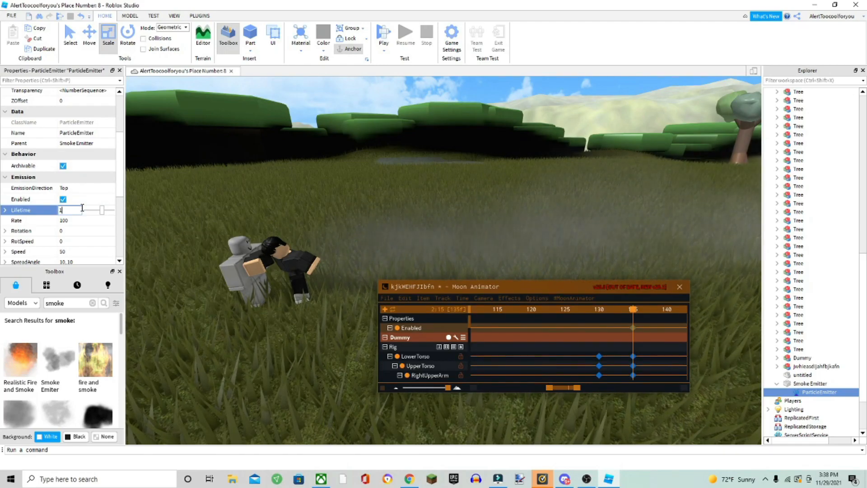
pyautogui.press('w')
pyautogui.moveTo(241, 221); pyautogui.dragTo(354, 217, button='right')
pyautogui.press('s')
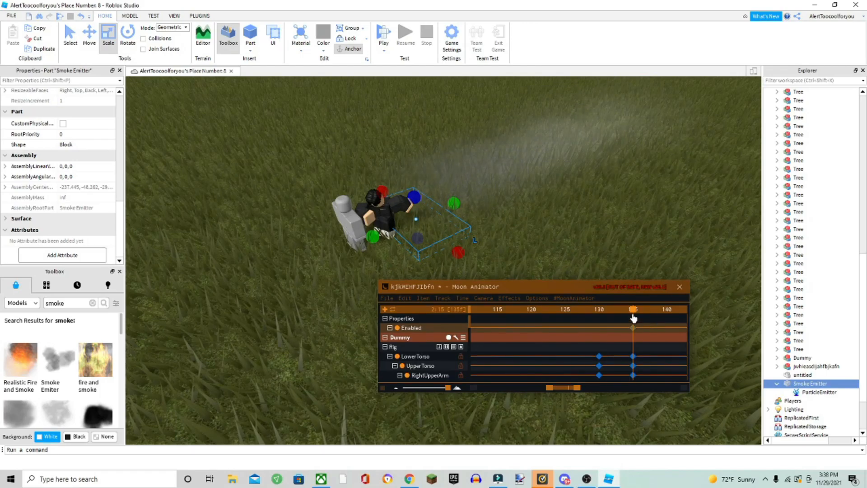
pyautogui.click(633, 314)
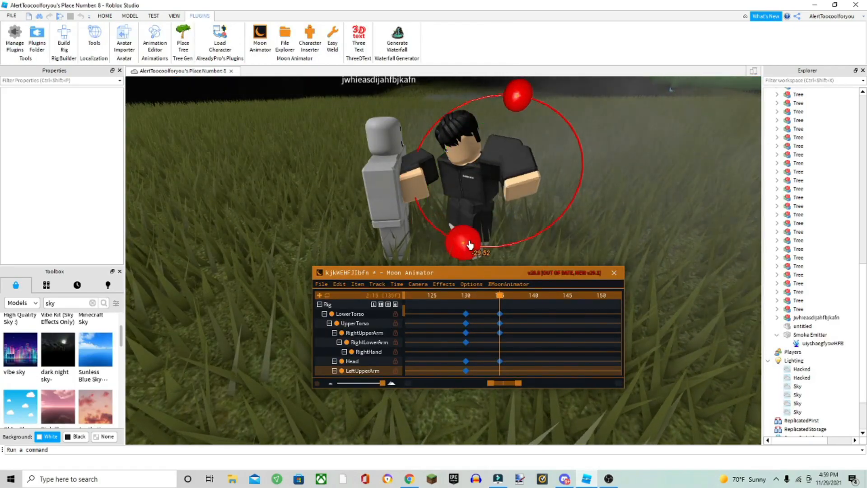
# Step: Rotate the black-clothed dummy's left upper arm into the punch pose at frame 135 and play the animation
pyautogui.click(637, 244)
pyautogui.moveTo(564, 221); pyautogui.dragTo(564, 221, button='right')
pyautogui.moveTo(482, 212); pyautogui.dragTo(482, 212, button='right')
pyautogui.press('a')
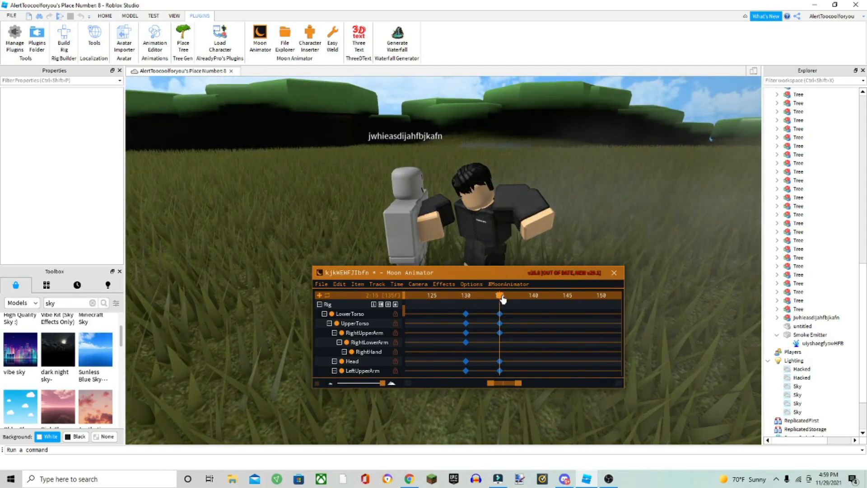
pyautogui.press('space')
pyautogui.moveTo(608, 220)
pyautogui.mouseDown(button='right')
pyautogui.moveTo(616, 215)
pyautogui.moveTo(610, 219)
pyautogui.mouseUp(button='right')
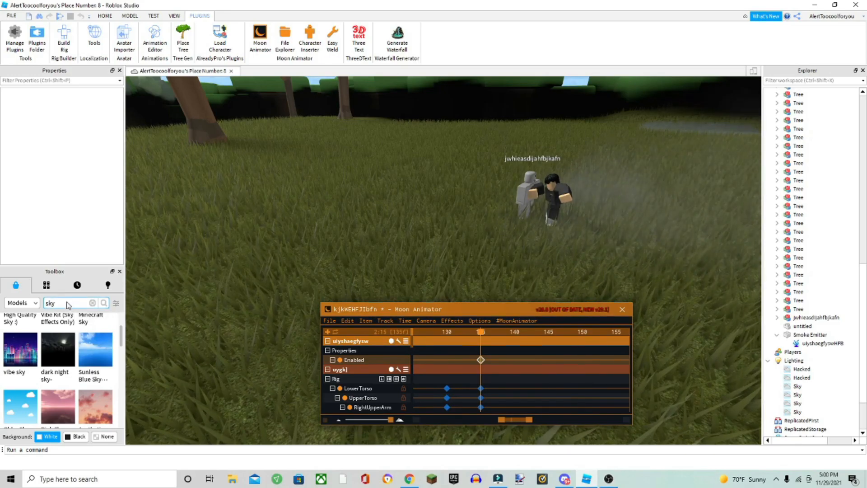
# Step: Search the model library for "shockwave" and insert the Slam Shockwave model
pyautogui.press('BackSpace')
pyautogui.press('BackSpace')
pyautogui.press('BackSpace')
pyautogui.write('shockwave')
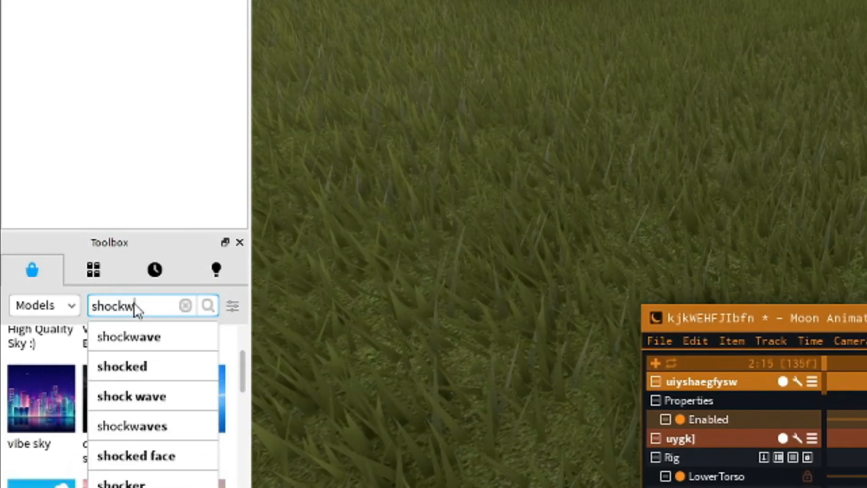
pyautogui.press('Return')
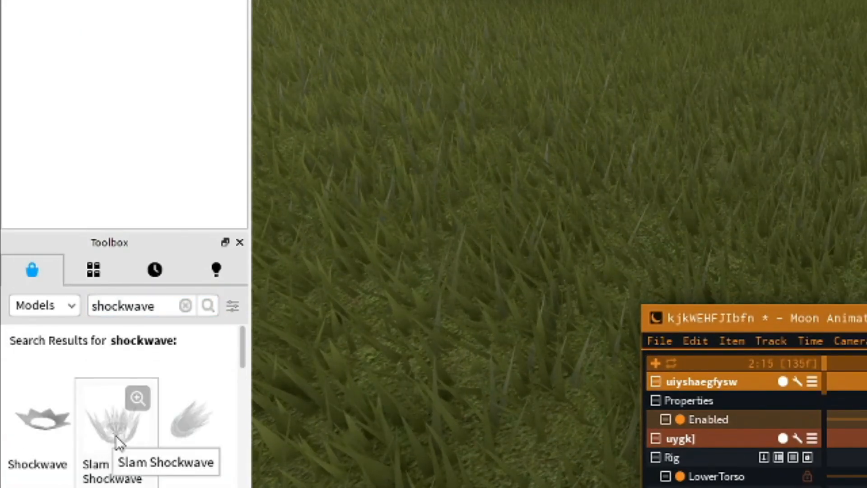
pyautogui.click(129, 433)
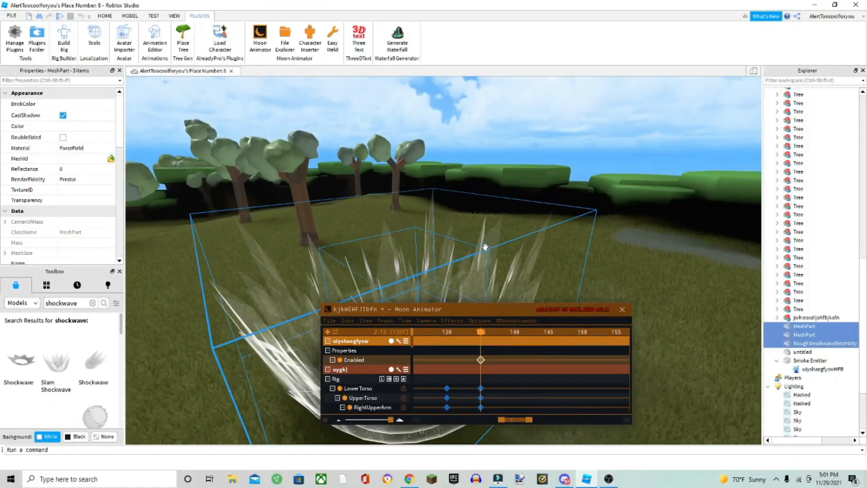
# Step: Tilt the inserted shockwave meshes onto their side and lower them toward the ground beside the two rigs
pyautogui.moveTo(486, 247); pyautogui.dragTo(475, 256, button='right')
pyautogui.moveTo(474, 256); pyautogui.dragTo(450, 256)
pyautogui.press('t')
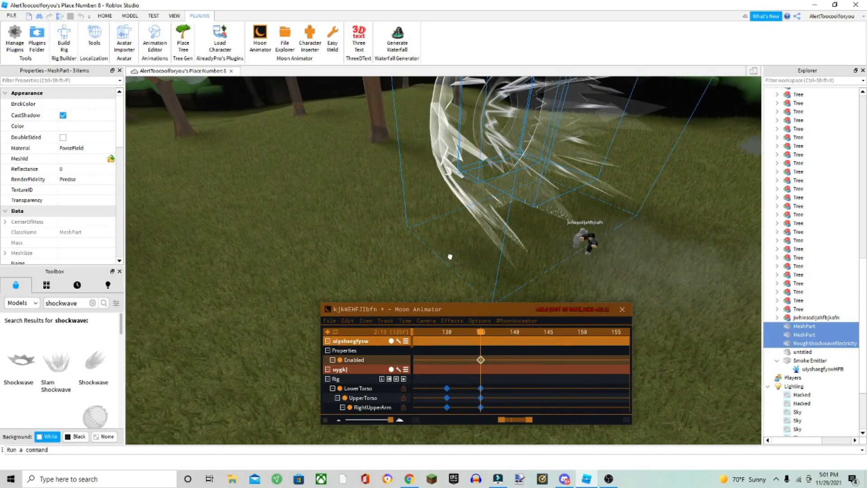
pyautogui.press('f')
pyautogui.click(108, 16)
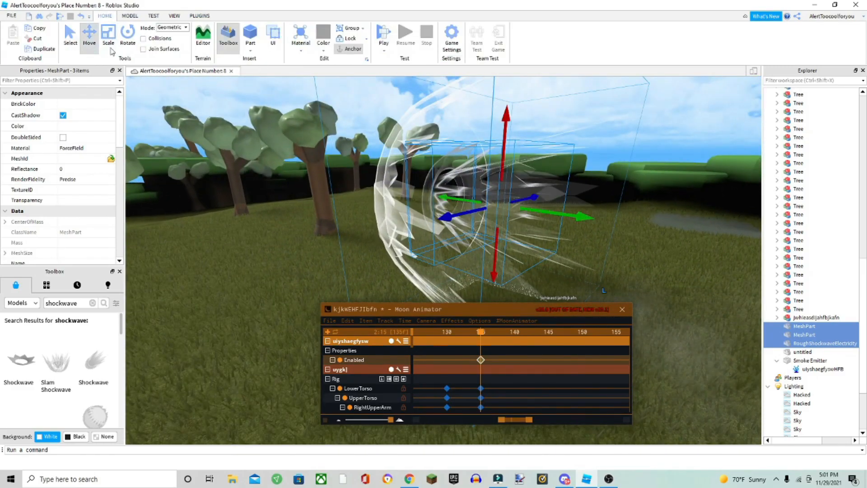
pyautogui.moveTo(505, 143); pyautogui.dragTo(507, 176)
pyautogui.moveTo(503, 166); pyautogui.dragTo(507, 176, button='right')
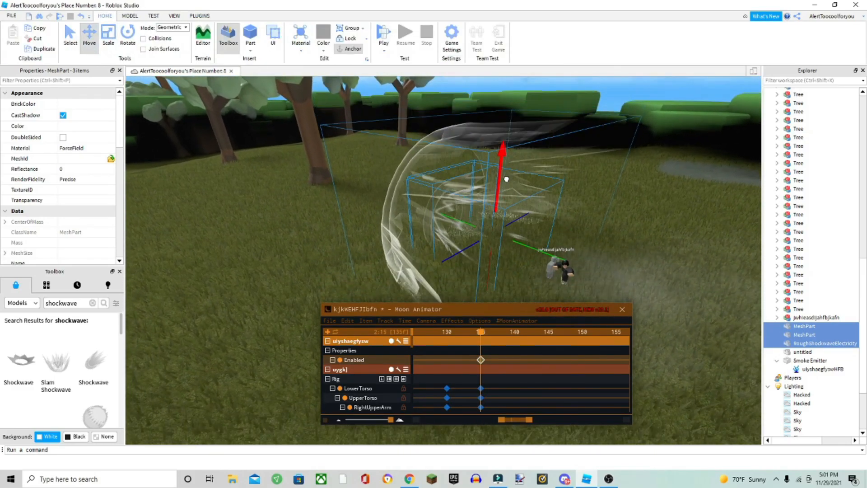
pyautogui.moveTo(507, 176); pyautogui.dragTo(507, 181)
pyautogui.press('d')
# Step: Position and scale the shockwave meshes so they surround the two rigs, checking them against the punch frames
pyautogui.click(109, 36)
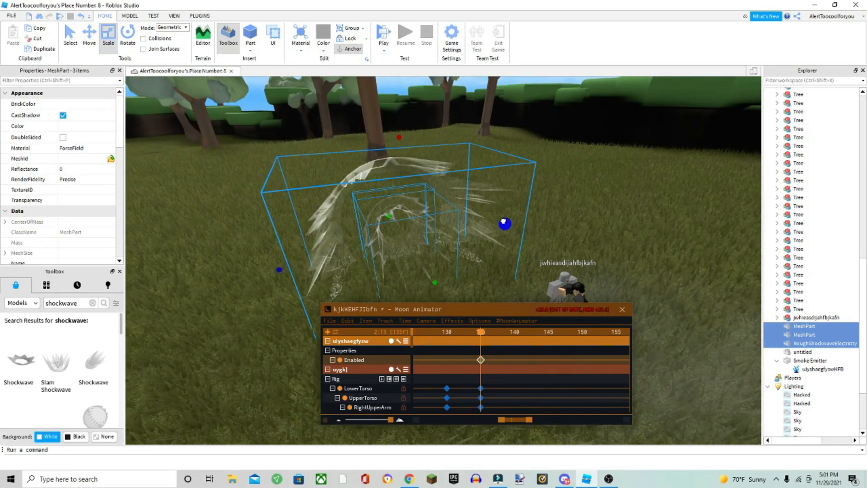
pyautogui.moveTo(452, 249); pyautogui.dragTo(455, 248, button='right')
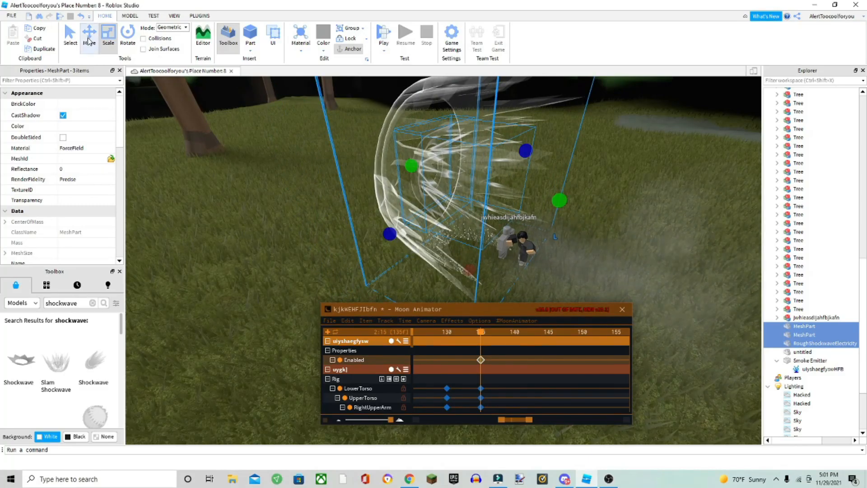
pyautogui.moveTo(473, 220); pyautogui.dragTo(563, 264)
pyautogui.moveTo(562, 263); pyautogui.dragTo(519, 270, button='right')
pyautogui.hotkey('ctrl', '3')
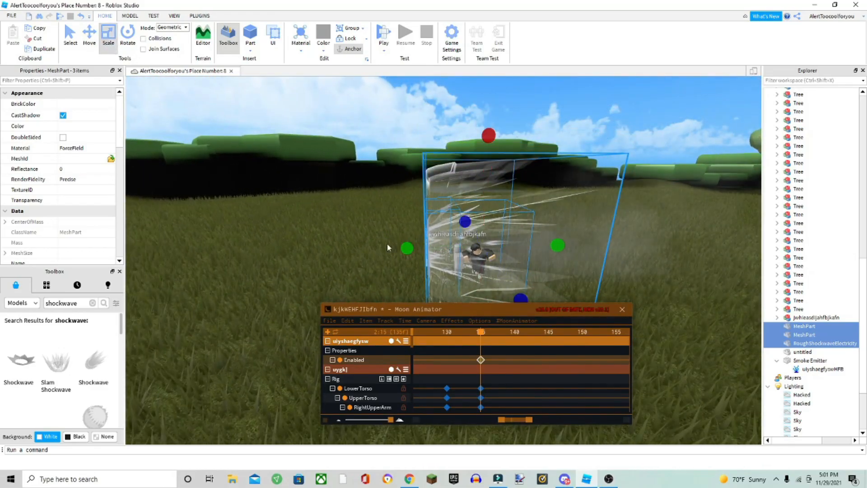
pyautogui.moveTo(407, 249); pyautogui.dragTo(353, 245)
pyautogui.moveTo(502, 243); pyautogui.dragTo(499, 239, button='right')
pyautogui.click(484, 333)
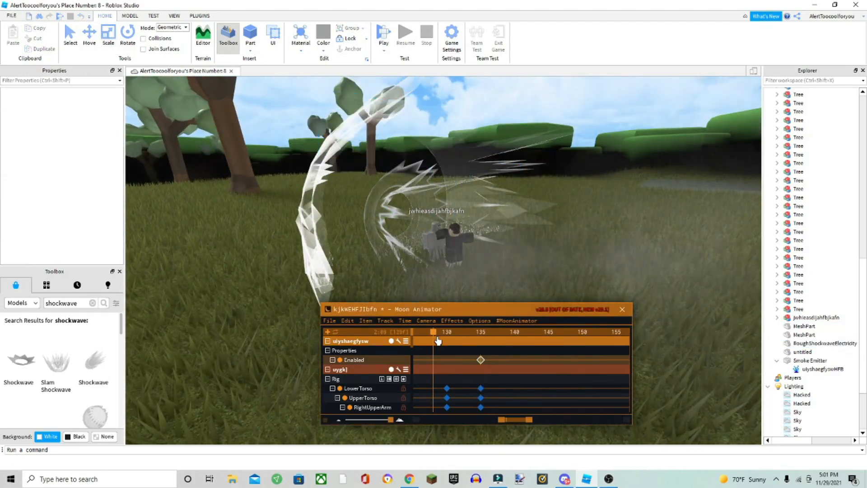
pyautogui.moveTo(438, 341); pyautogui.dragTo(424, 341)
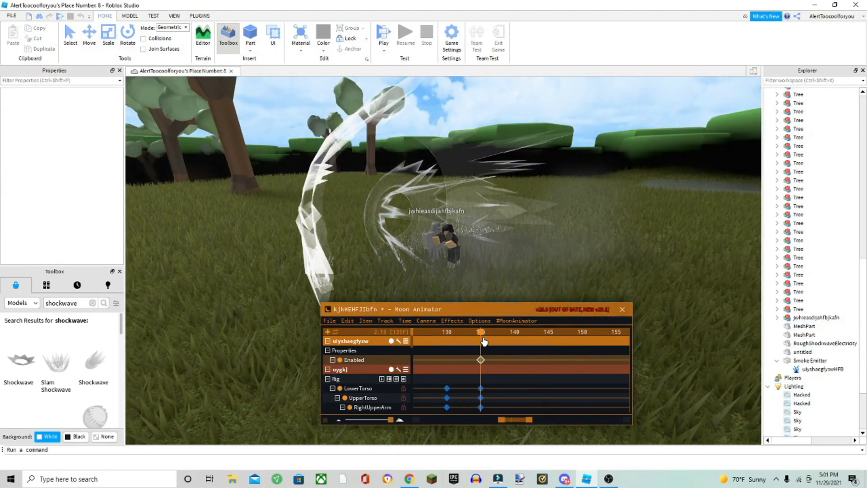
# Step: Keep only the ring-shaped MeshPart of the shockwave and move it slightly closer to the grey rig
pyautogui.click(808, 241)
pyautogui.click(365, 324)
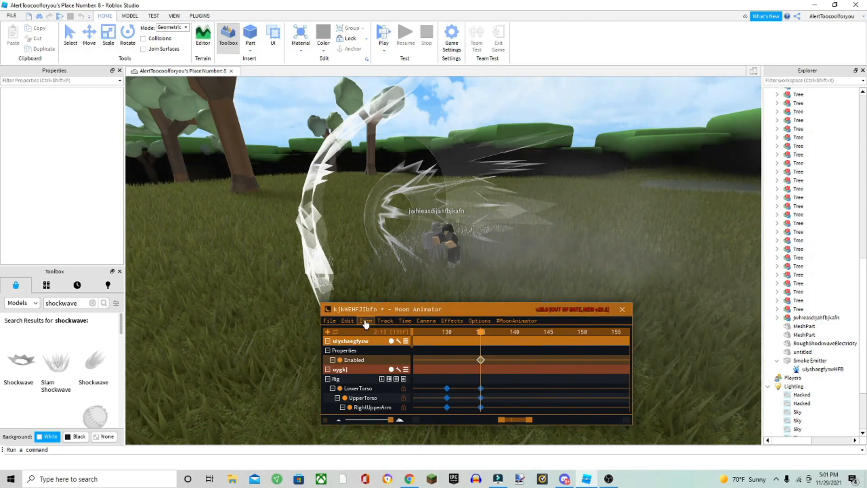
pyautogui.click(367, 323)
pyautogui.click(378, 331)
pyautogui.click(386, 206)
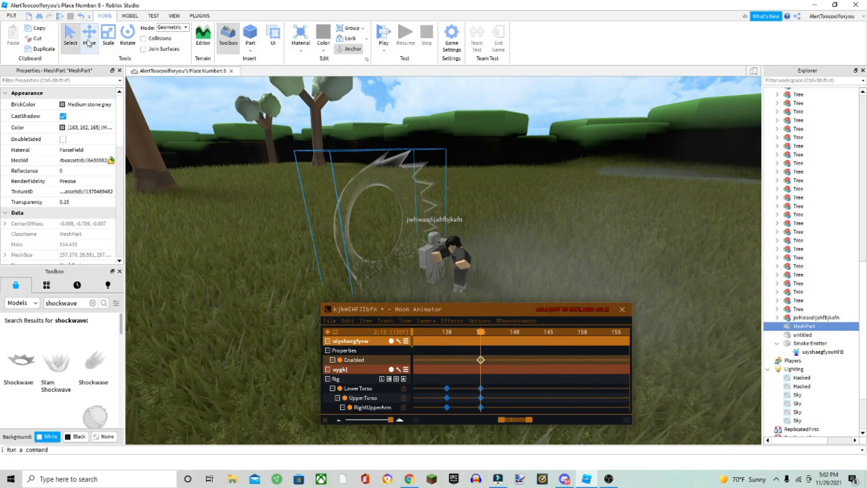
pyautogui.moveTo(426, 246); pyautogui.dragTo(445, 237)
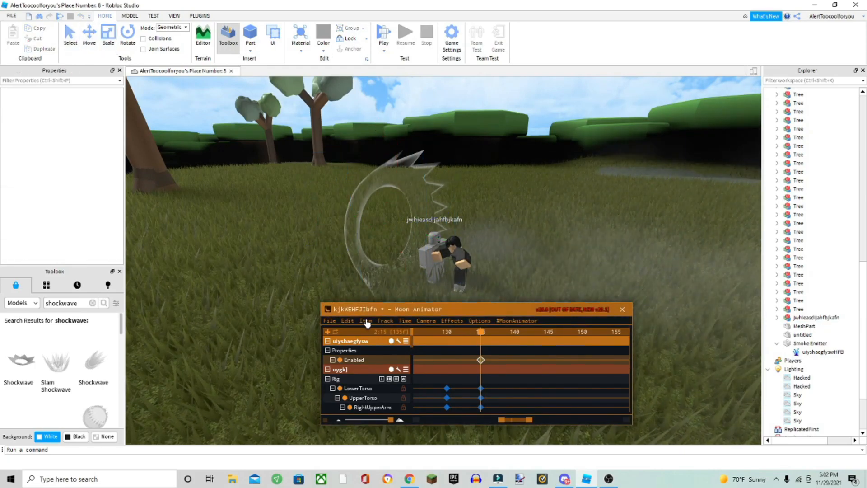
# Step: Add the shockwave MeshPart to the animation as an item with the CFrame, Size and Transparency properties
pyautogui.click(363, 320)
pyautogui.click(372, 338)
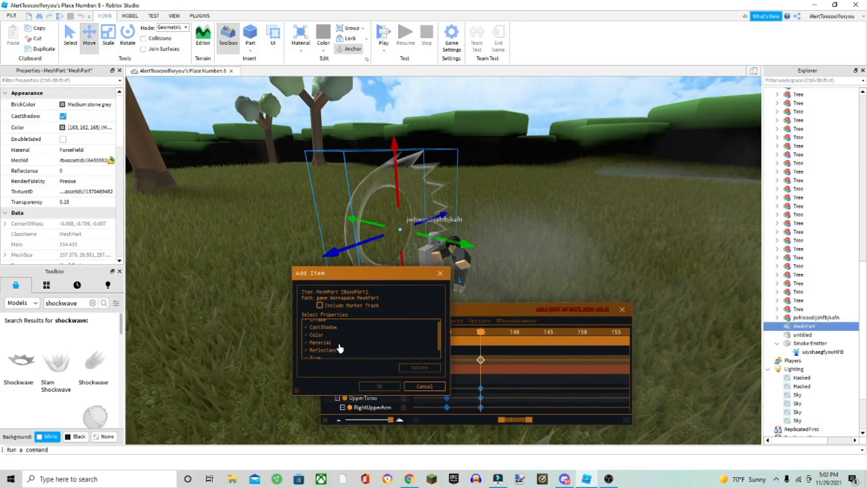
pyautogui.scroll(1, 332, 338)
pyautogui.click(312, 325)
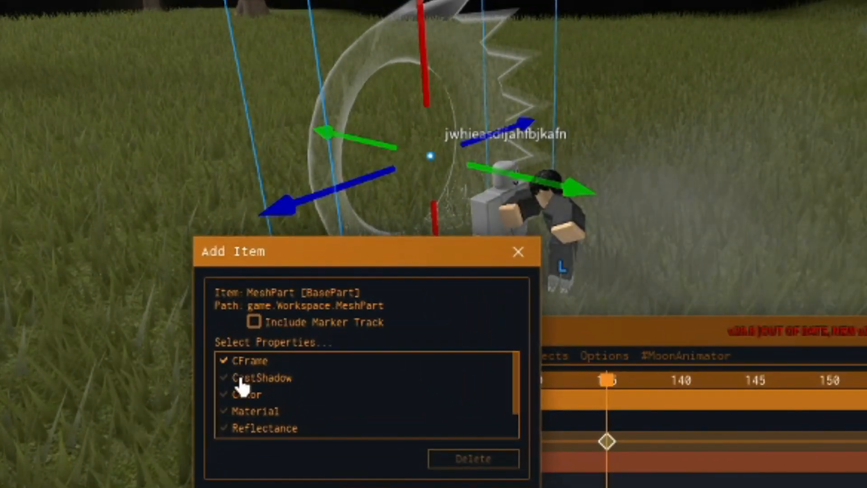
pyautogui.scroll(-1, 313, 331)
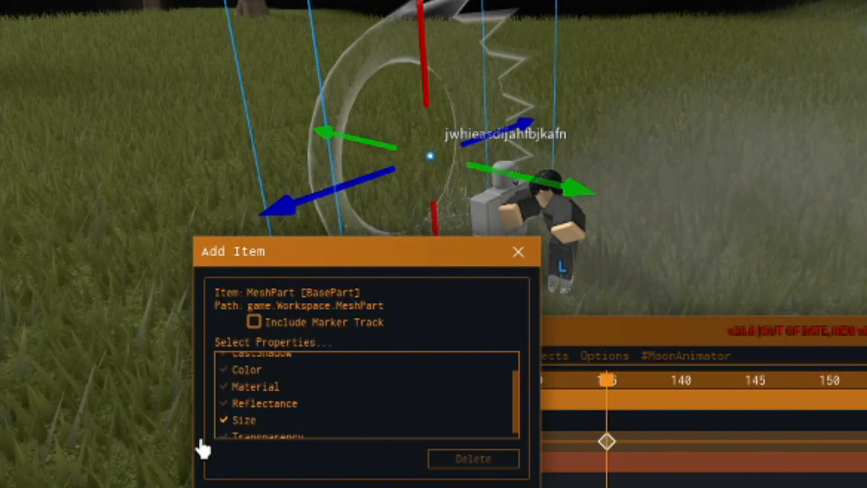
pyautogui.click(225, 436)
pyautogui.moveTo(518, 400); pyautogui.dragTo(517, 411)
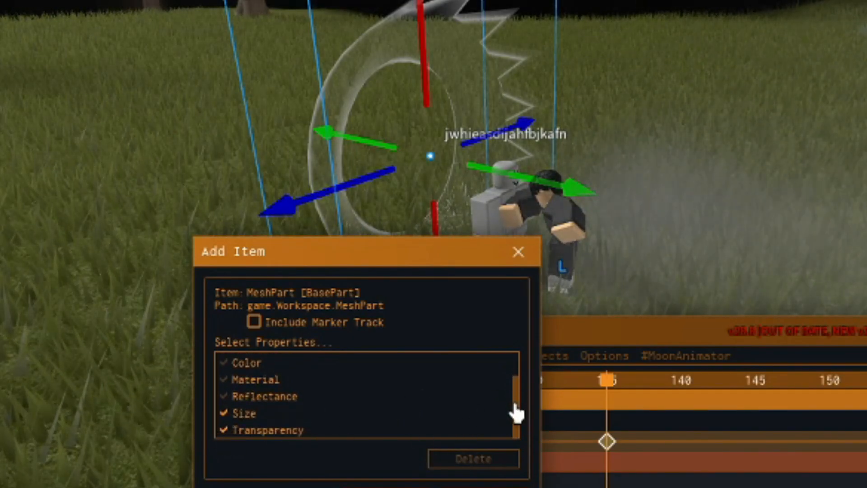
pyautogui.click(482, 457)
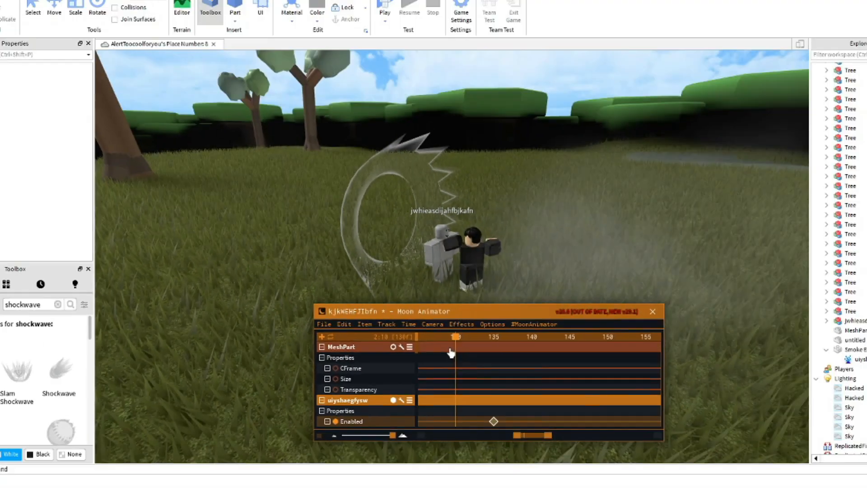
# Step: Set the shockwave MeshPart's Transparency to 1 at frame 0 and keyframe it
pyautogui.moveTo(451, 353); pyautogui.dragTo(366, 375)
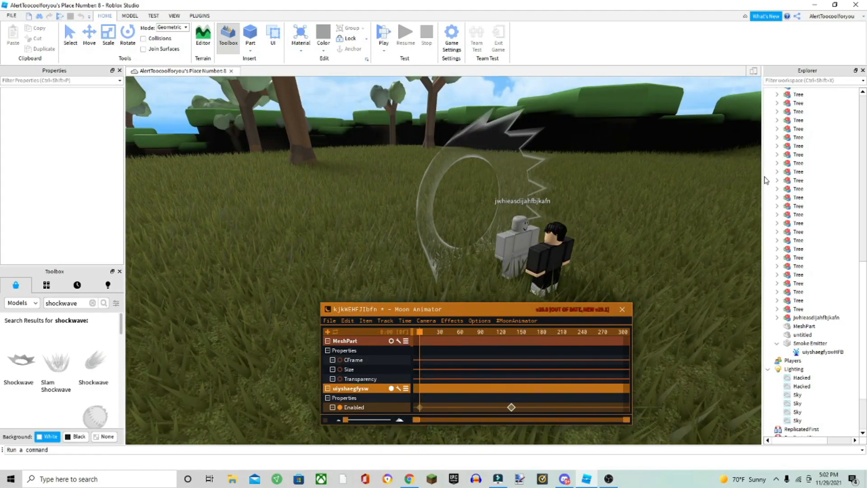
pyautogui.click(489, 135)
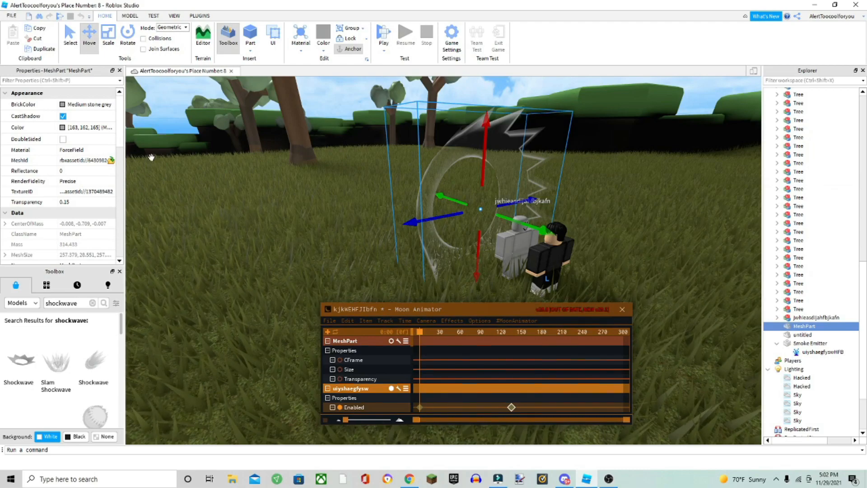
pyautogui.scroll(-10, 72, 160)
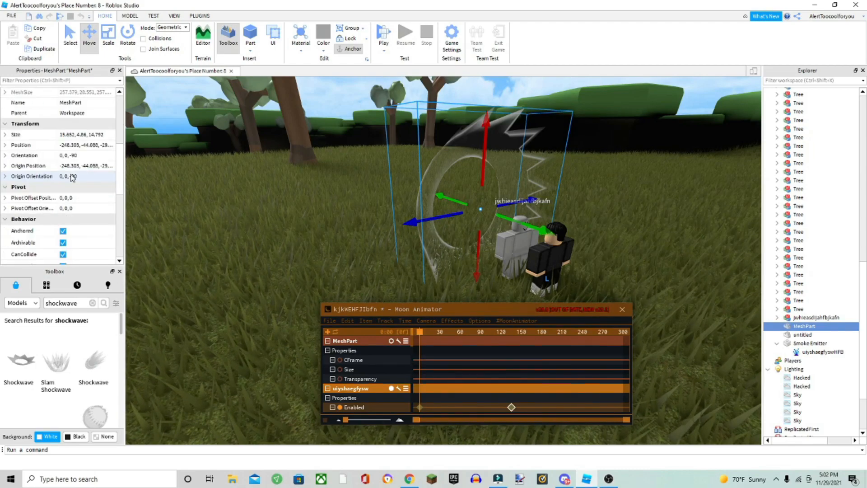
pyautogui.scroll(10, 72, 179)
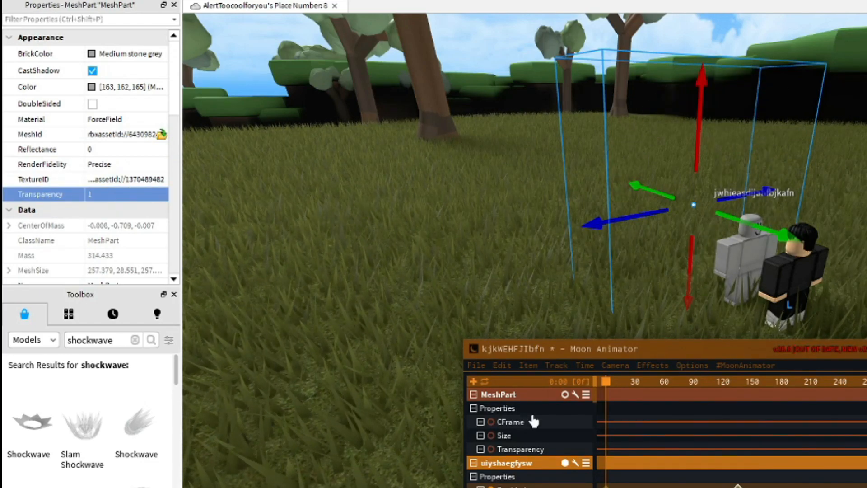
pyautogui.click(537, 450)
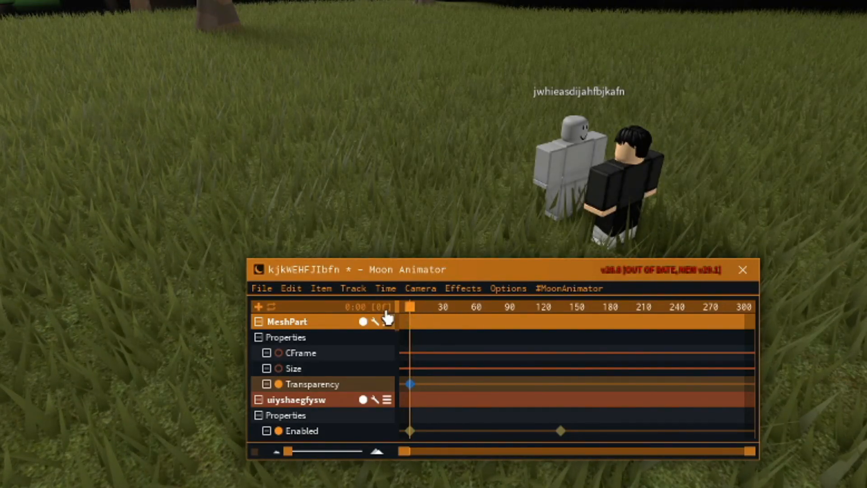
# Step: Set the shockwave MeshPart's Transparency to 0 at frame 135 and shrink the mesh around the grey rig
pyautogui.moveTo(544, 311); pyautogui.dragTo(561, 314)
pyautogui.moveTo(289, 451); pyautogui.dragTo(363, 452)
pyautogui.moveTo(557, 311)
pyautogui.mouseDown()
pyautogui.moveTo(548, 311)
pyautogui.moveTo(556, 311)
pyautogui.mouseUp()
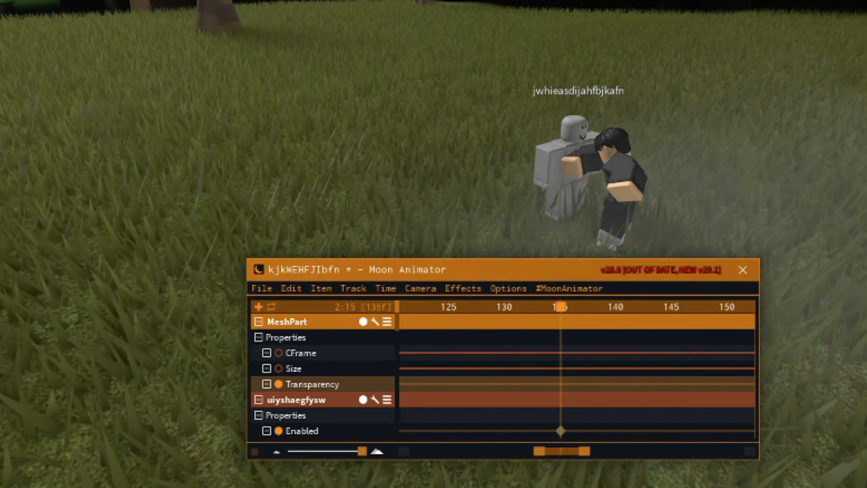
pyautogui.click(597, 213)
pyautogui.click(617, 139)
pyautogui.click(542, 117)
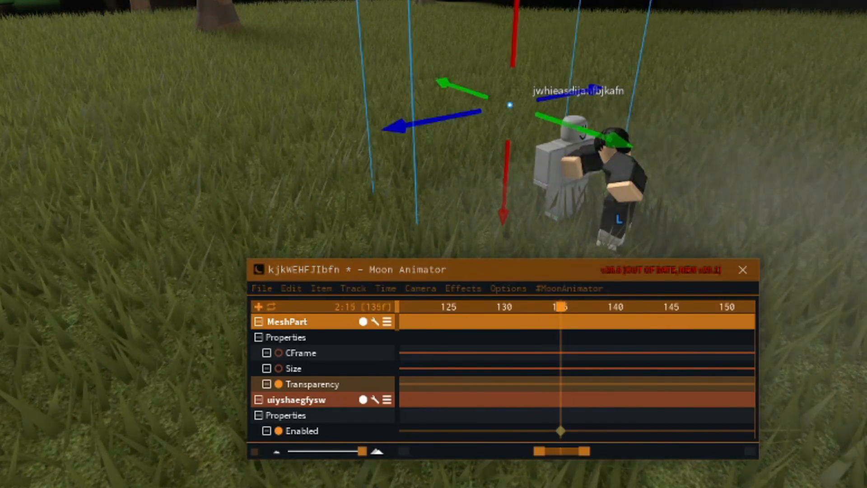
pyautogui.click(83, 204)
pyautogui.press('BackSpace')
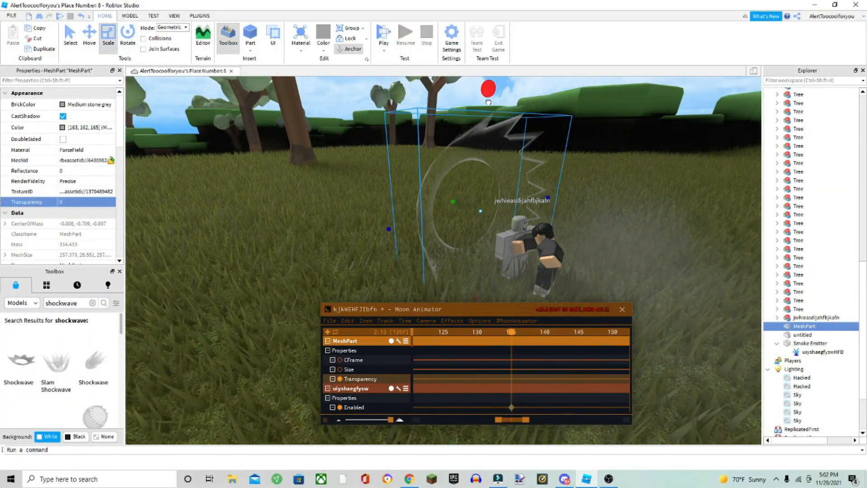
pyautogui.moveTo(488, 98); pyautogui.dragTo(486, 195)
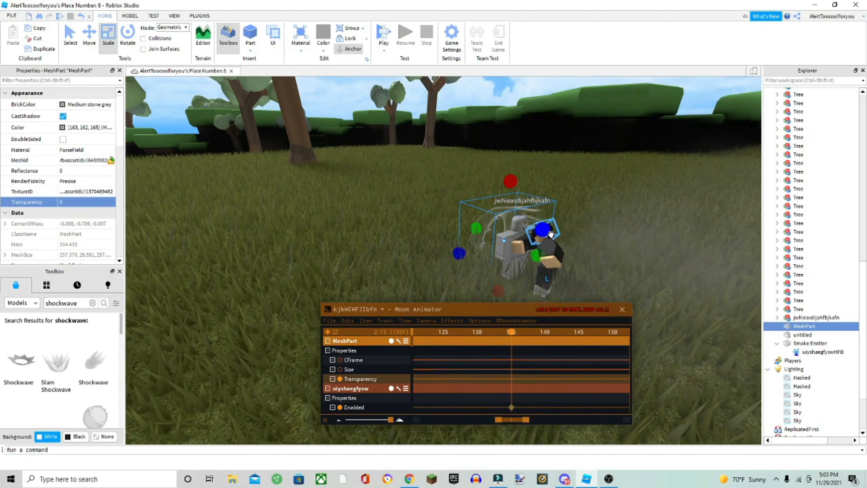
# Step: Set the shockwave MeshPart's Transparency to 0 at frame 135 and keyframe it
pyautogui.moveTo(511, 335); pyautogui.dragTo(535, 338)
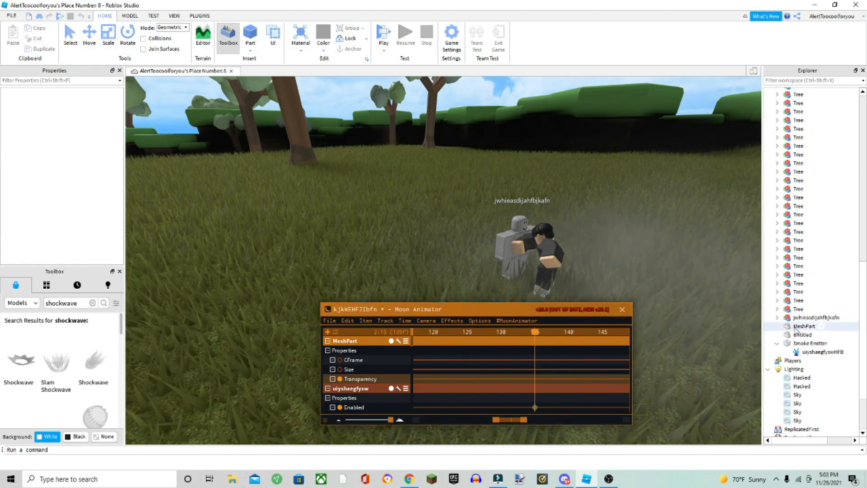
pyautogui.click(800, 335)
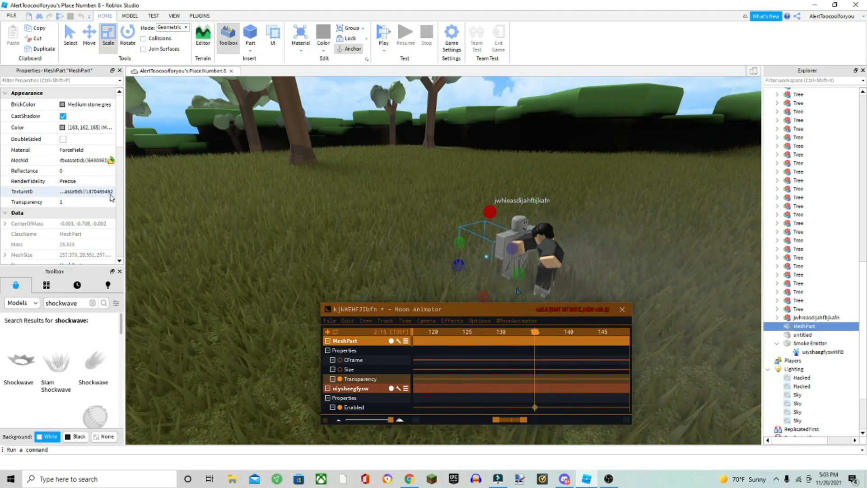
pyautogui.press('BackSpace')
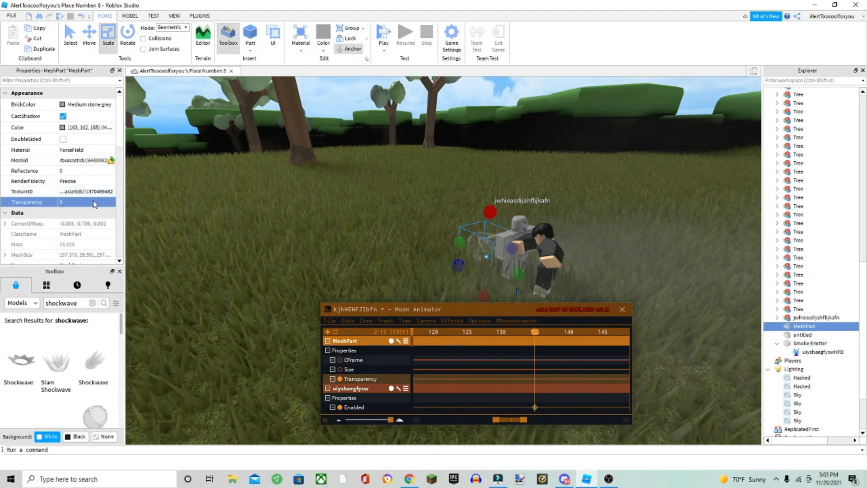
pyautogui.click(513, 318)
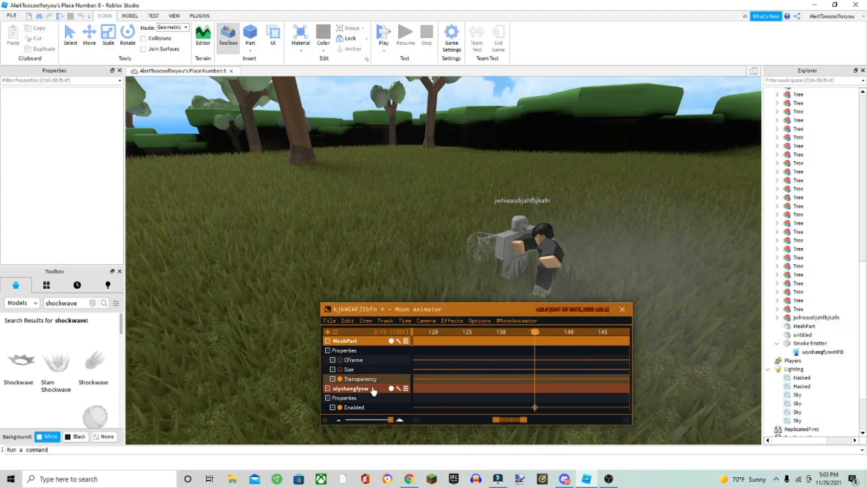
pyautogui.press('=')
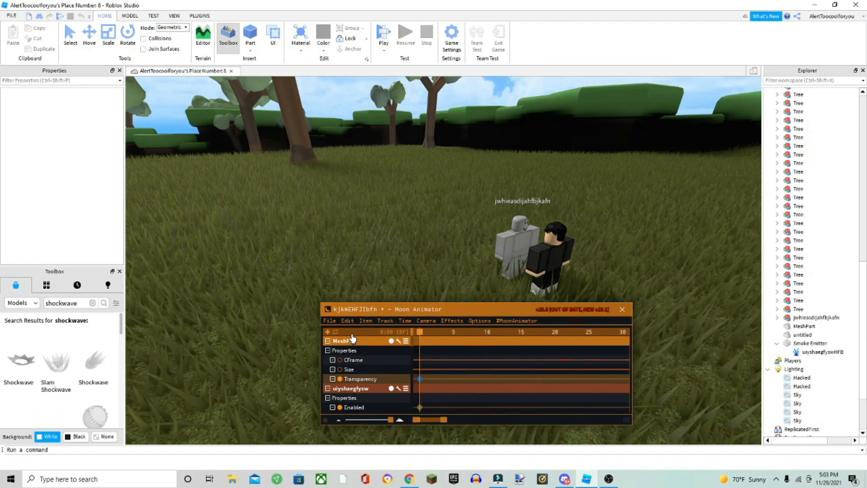
# Step: Keyframe the shockwave MeshPart as fully transparent at frame 134, just before the impact
pyautogui.moveTo(662, 336); pyautogui.dragTo(501, 333)
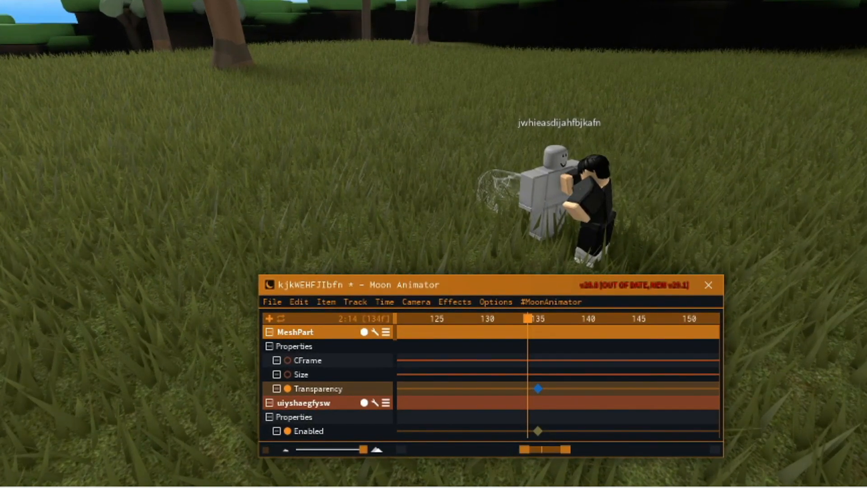
pyautogui.click(594, 168)
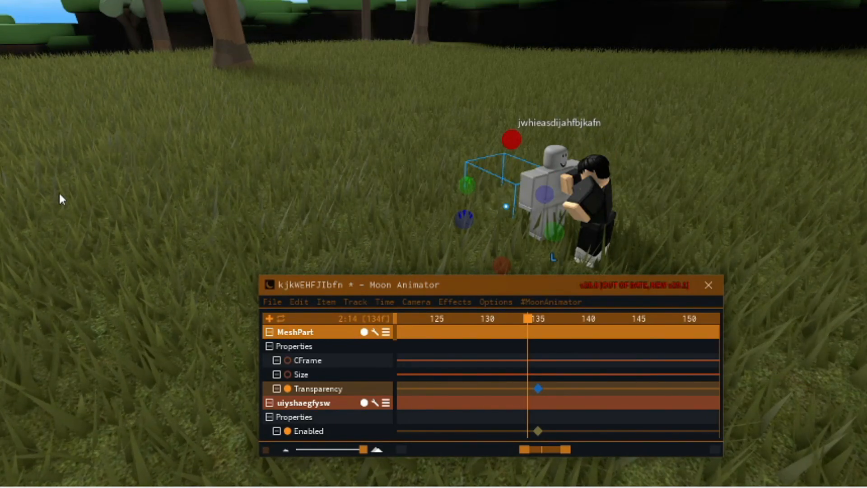
pyautogui.click(464, 292)
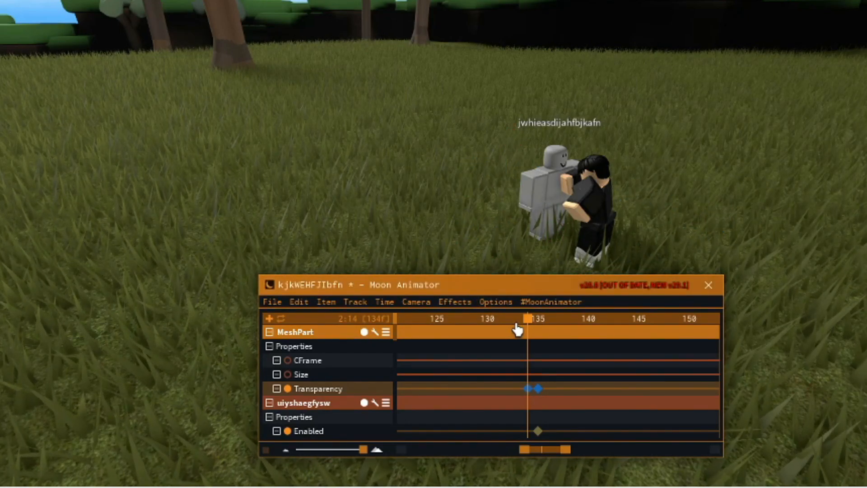
# Step: Keyframe the shockwave MeshPart's Size and CFrame at frame 142
pyautogui.moveTo(531, 325); pyautogui.dragTo(509, 341)
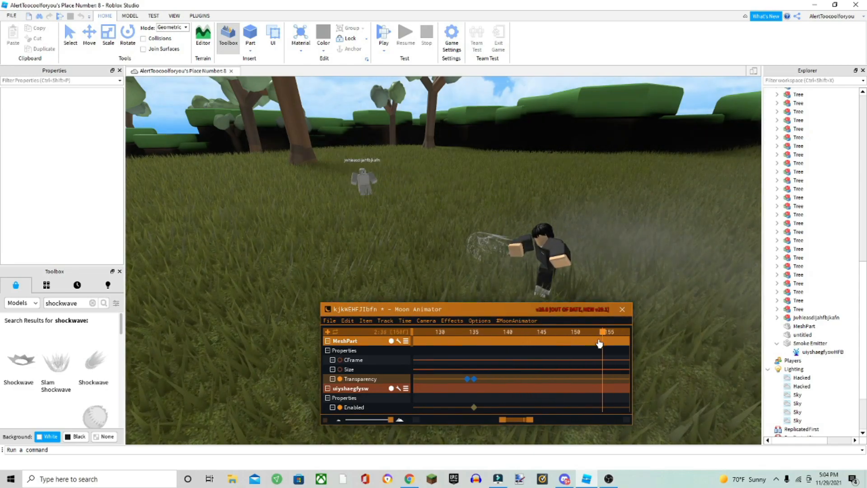
pyautogui.moveTo(569, 349); pyautogui.dragTo(526, 353)
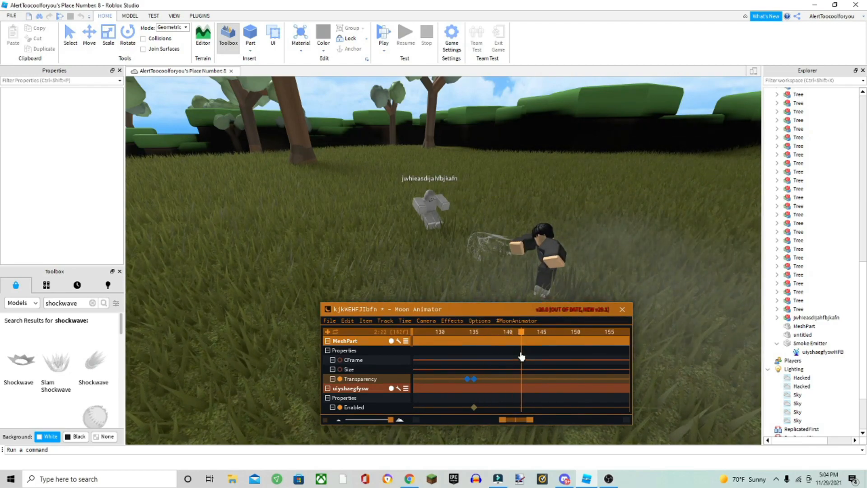
pyautogui.click(799, 275)
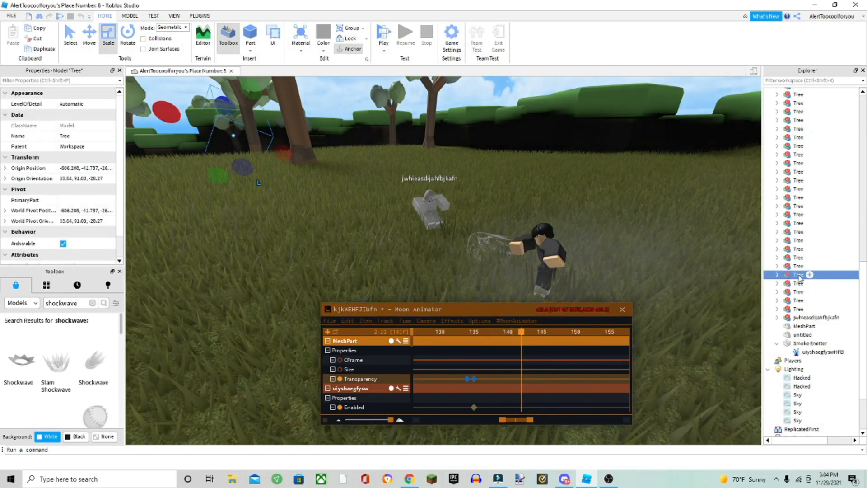
pyautogui.click(470, 247)
pyautogui.scroll(2, 470, 247)
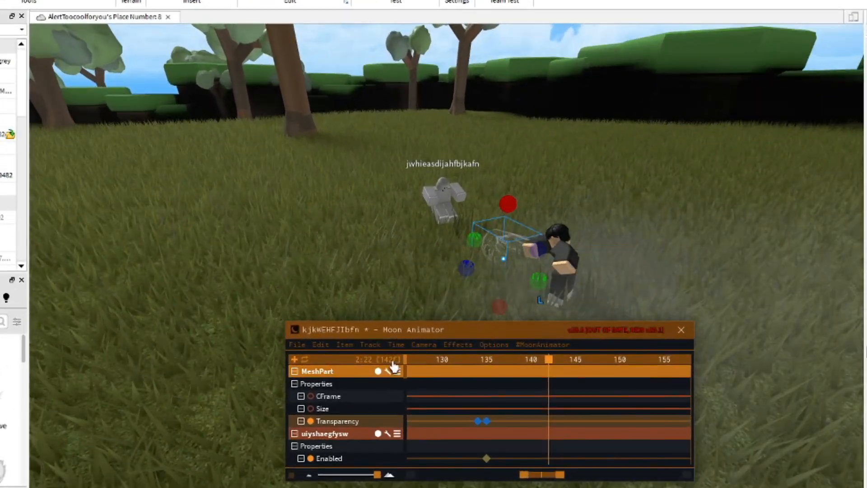
pyautogui.scroll(1, 350, 403)
pyautogui.click(343, 411)
pyautogui.click(355, 408)
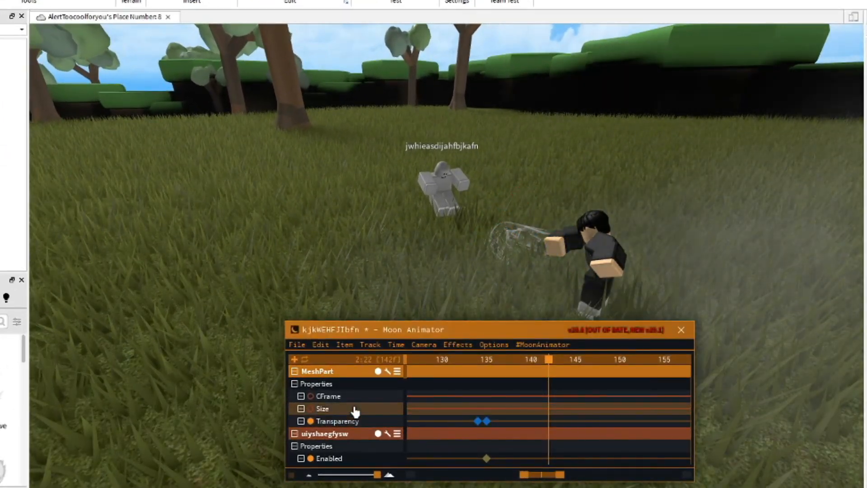
pyautogui.press('=')
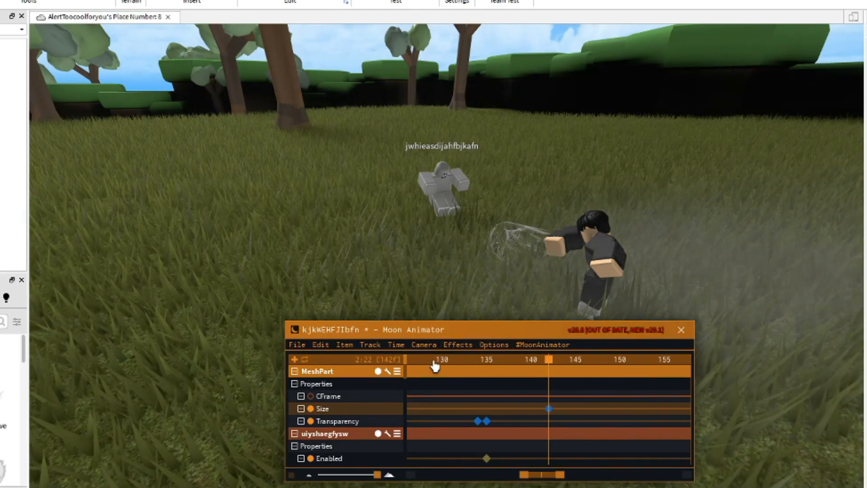
pyautogui.click(328, 402)
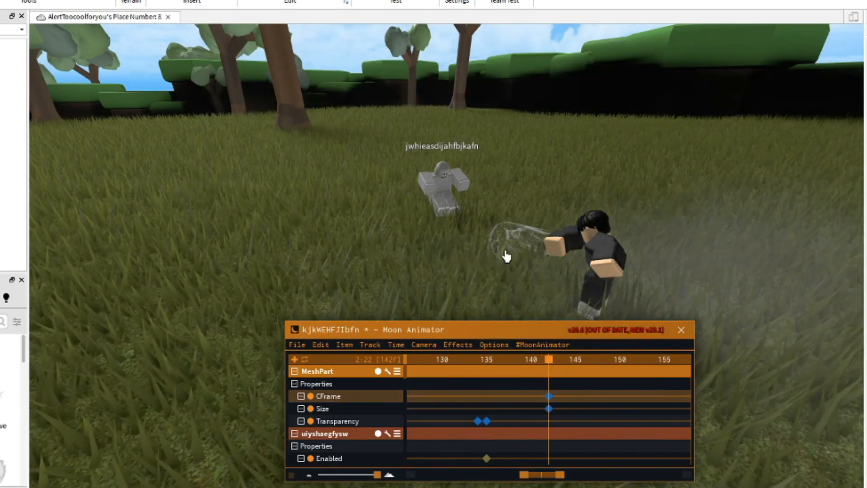
# Step: Enlarge the shockwave mesh at frame 142 into a ring much taller than the two characters
pyautogui.moveTo(542, 365); pyautogui.dragTo(550, 371)
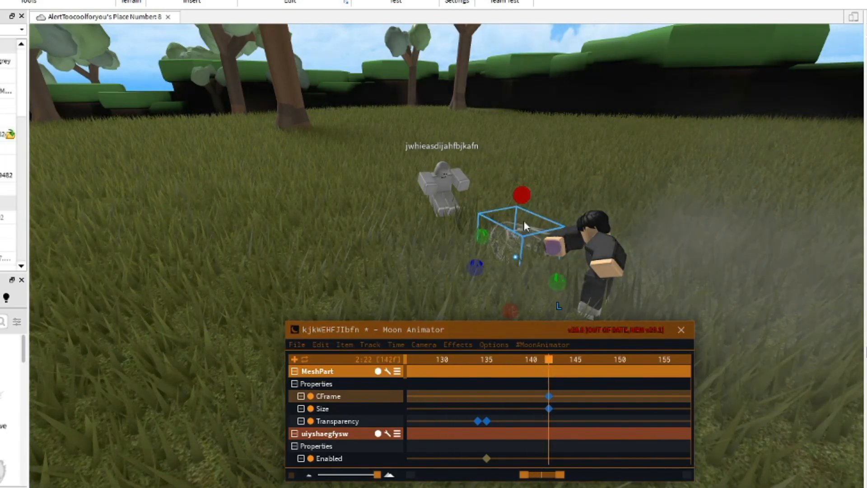
pyautogui.scroll(-3, 515, 181)
pyautogui.moveTo(523, 203); pyautogui.dragTo(503, 151)
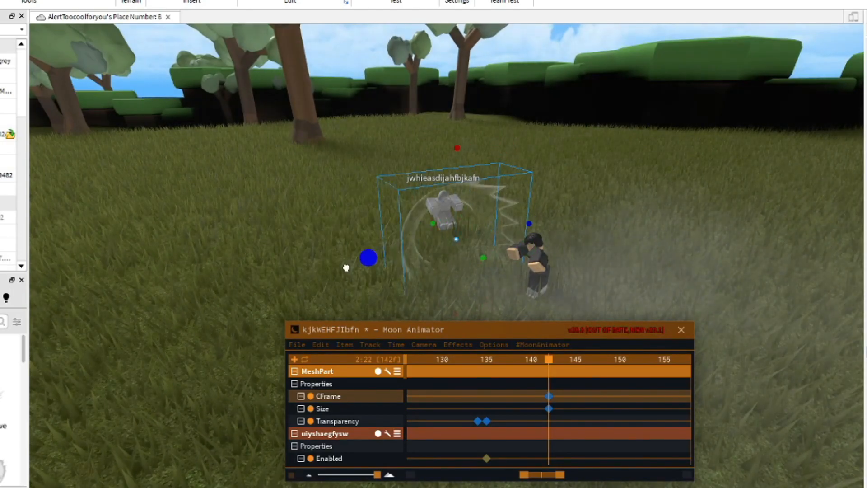
pyautogui.moveTo(468, 174); pyautogui.dragTo(571, 223, button='right')
pyautogui.scroll(3, 568, 215)
pyautogui.scroll(-4, 571, 223)
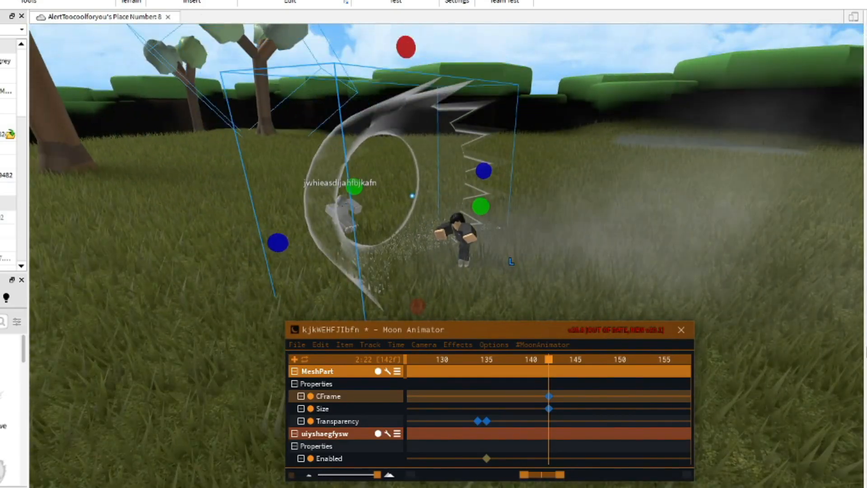
# Step: Centre the enlarged shockwave on the dummy's punch and reduce its height at frame 142
pyautogui.hotkey('ctrl', '2')
pyautogui.moveTo(451, 202); pyautogui.dragTo(482, 210)
pyautogui.moveTo(482, 209); pyautogui.dragTo(481, 210, button='right')
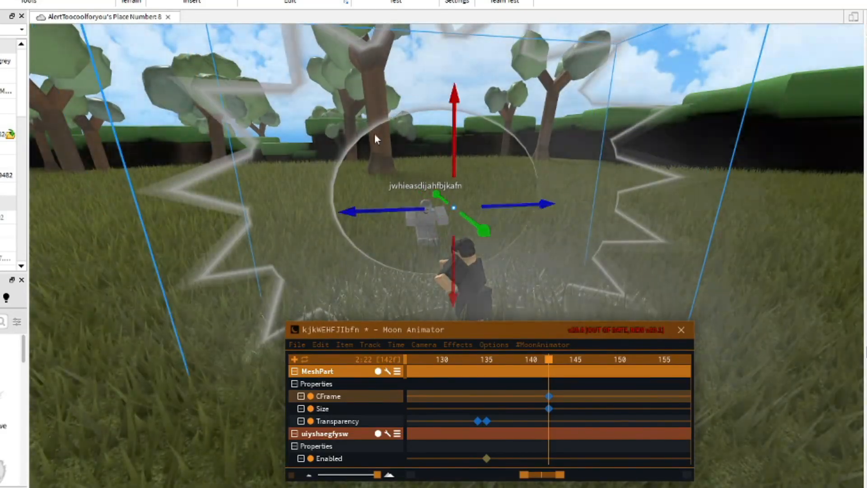
pyautogui.scroll(-3, 374, 134)
pyautogui.hotkey('ctrl', '3')
pyautogui.moveTo(445, 52); pyautogui.dragTo(174, 37, button='right')
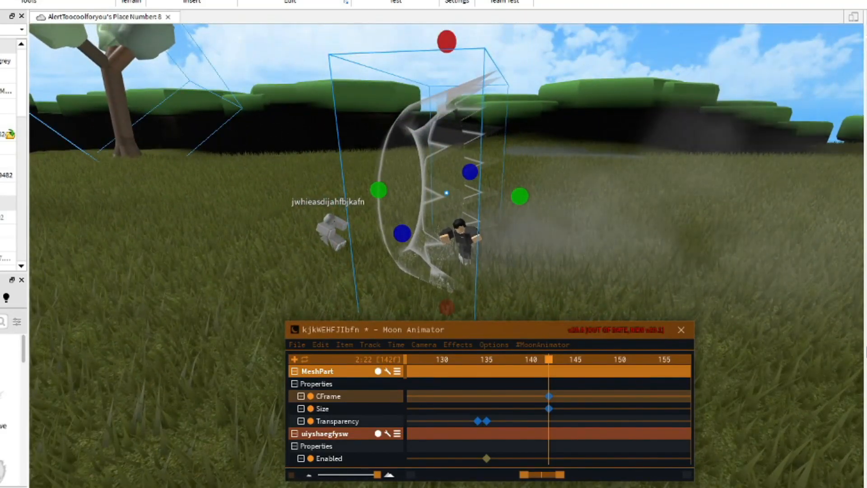
pyautogui.moveTo(449, 275); pyautogui.dragTo(455, 313)
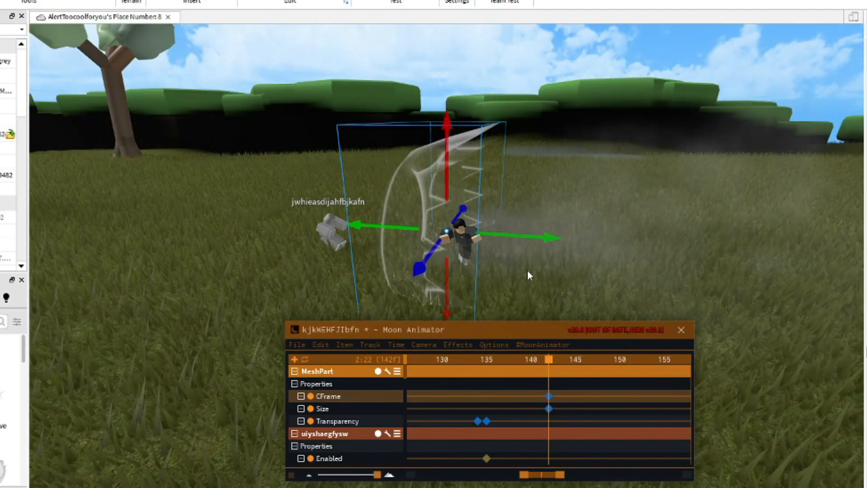
pyautogui.moveTo(526, 259); pyautogui.dragTo(525, 259, button='right')
pyautogui.scroll(5, 527, 259)
pyautogui.scroll(-5, 533, 259)
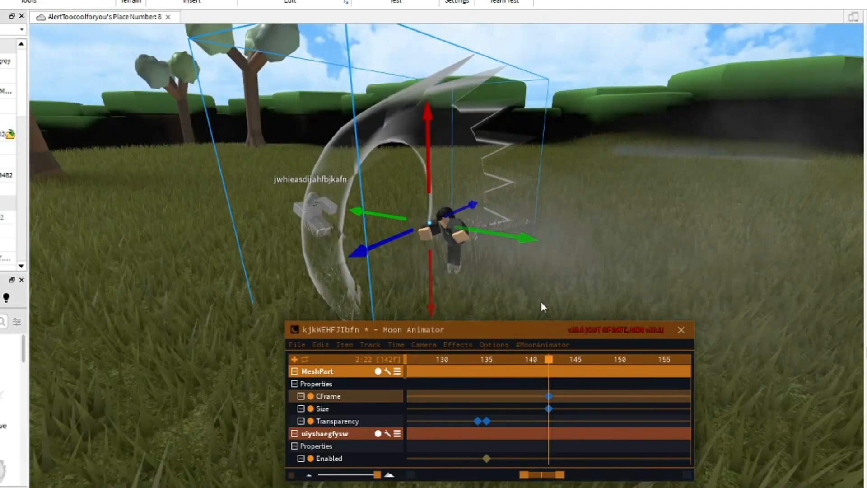
# Step: Update the shockwave MeshPart's Size and CFrame keyframes at frame 142 with the enlarged, repositioned ring
pyautogui.click(530, 334)
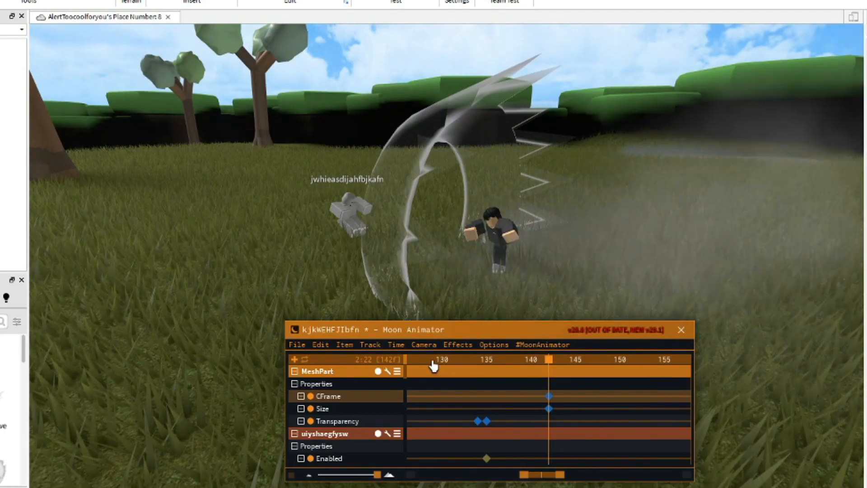
pyautogui.click(358, 410)
pyautogui.moveTo(537, 366); pyautogui.dragTo(442, 381)
pyautogui.press('space')
# Step: At frame 135, scale the shockwave mesh down from both sides into a narrow shape by the grey rig
pyautogui.moveTo(604, 363); pyautogui.dragTo(488, 379)
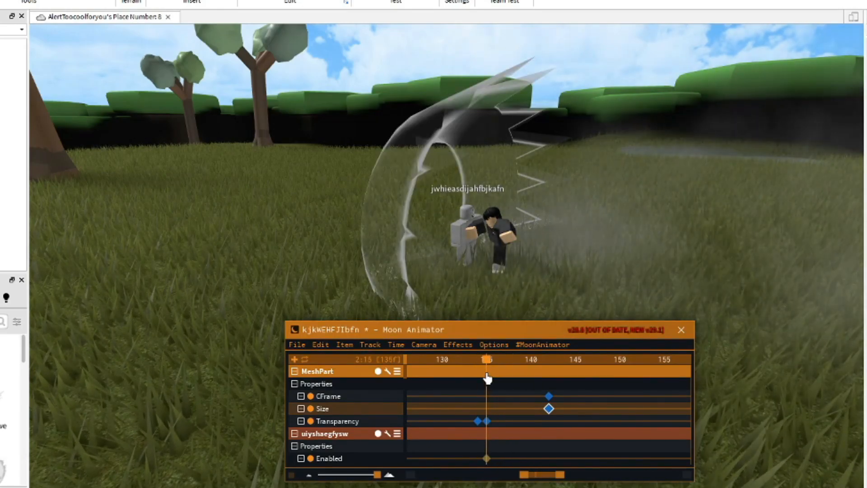
pyautogui.click(866, 262)
pyautogui.moveTo(632, 215); pyautogui.dragTo(584, 211, button='right')
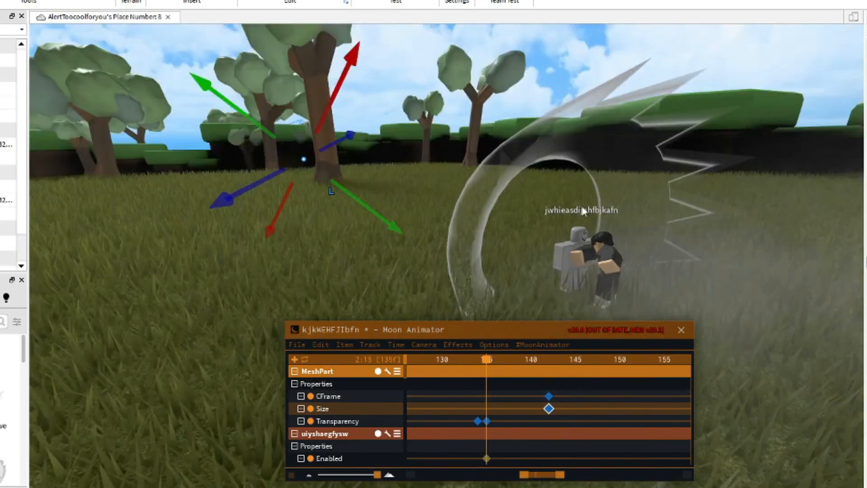
pyautogui.click(581, 209)
pyautogui.hotkey('ctrl', '4')
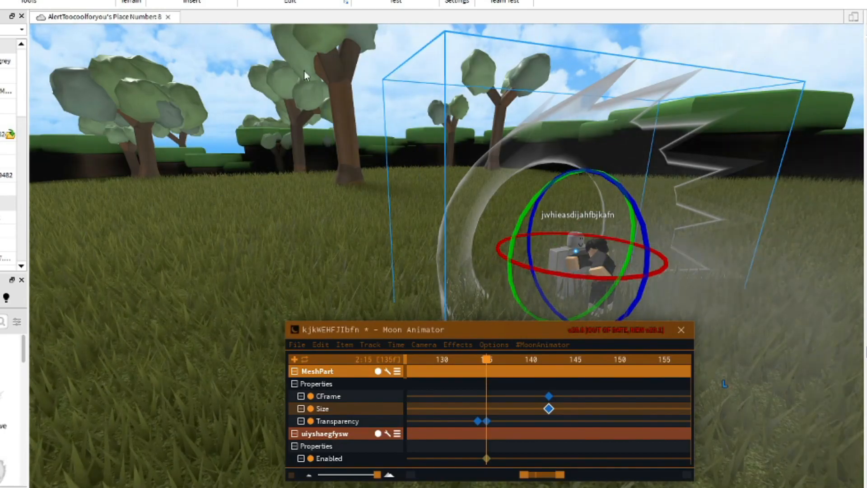
pyautogui.hotkey('ctrl', '3')
pyautogui.moveTo(606, 62); pyautogui.dragTo(630, 190, button='right')
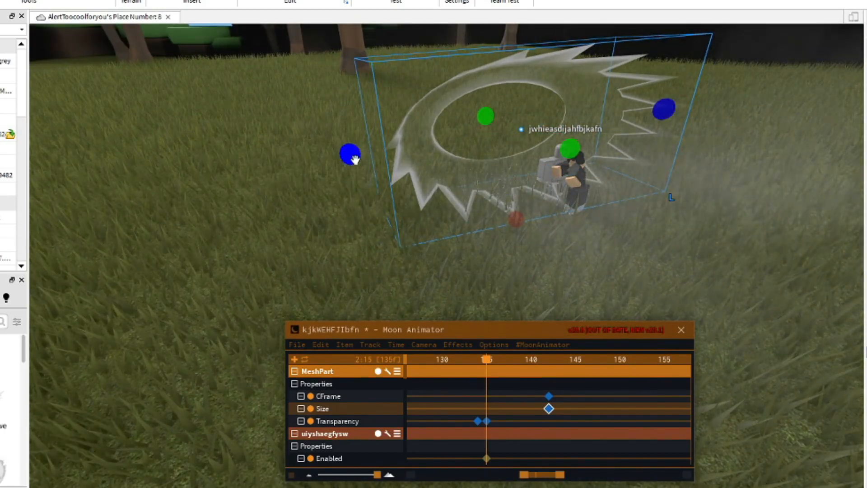
pyautogui.moveTo(353, 157); pyautogui.dragTo(507, 133)
pyautogui.moveTo(664, 110); pyautogui.dragTo(585, 120)
pyautogui.moveTo(595, 135); pyautogui.dragTo(524, 88, button='right')
pyautogui.press('d')
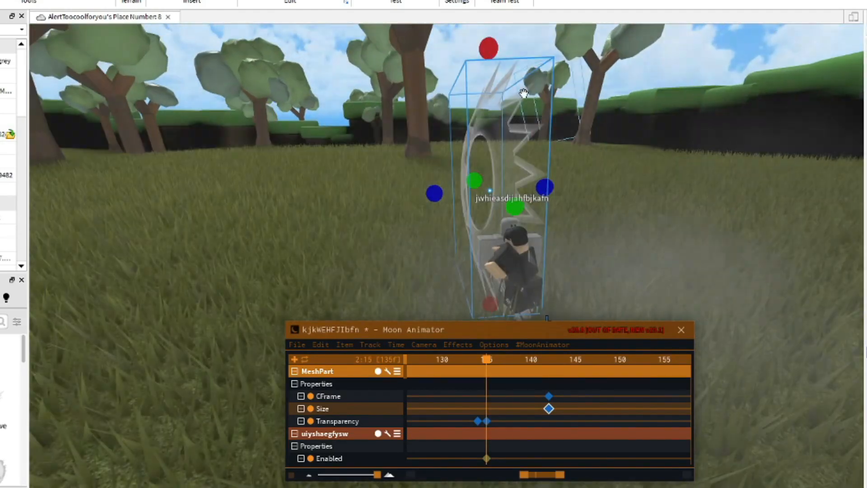
# Step: Lower the shockwave mesh to about the grey rig's height and narrow it slightly more at frame 135
pyautogui.moveTo(435, 54); pyautogui.dragTo(447, 199)
pyautogui.moveTo(447, 199); pyautogui.dragTo(490, 210, button='right')
pyautogui.press('a')
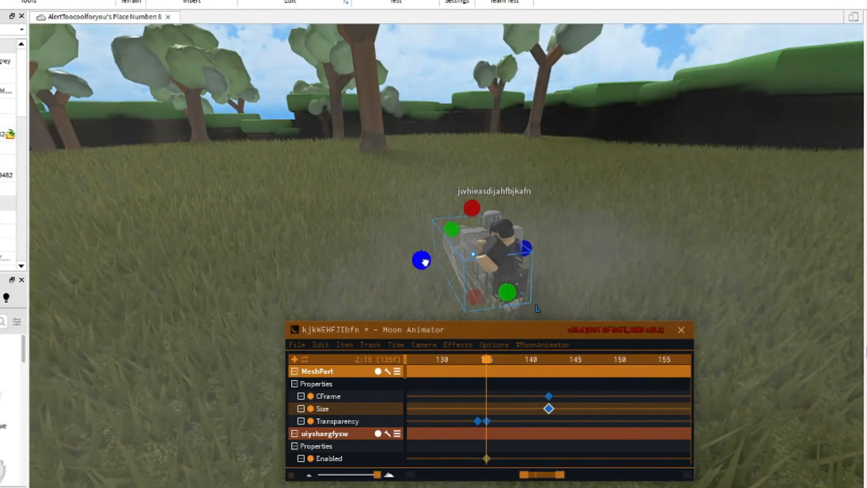
pyautogui.moveTo(423, 261); pyautogui.dragTo(440, 259)
# Step: Keyframe the shrunken shockwave's Size and CFrame at frame 135 and scrub through its expansion
pyautogui.click(351, 401)
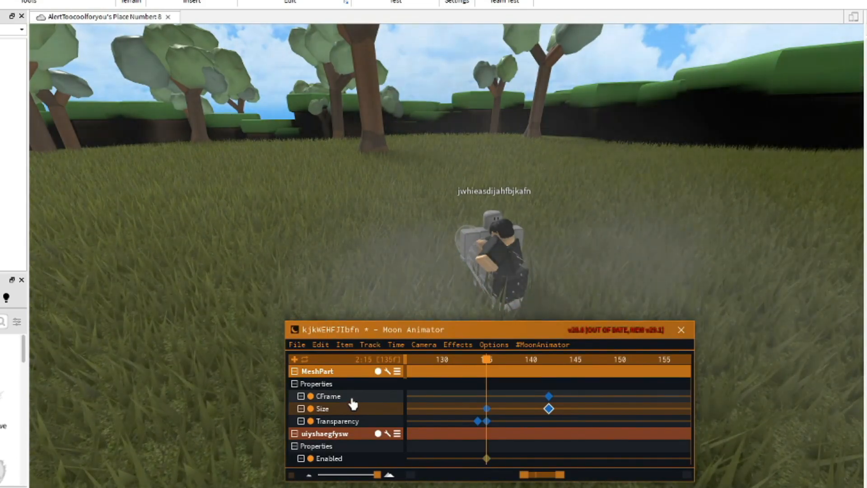
pyautogui.press('+')
pyautogui.click(351, 398)
pyautogui.press('+')
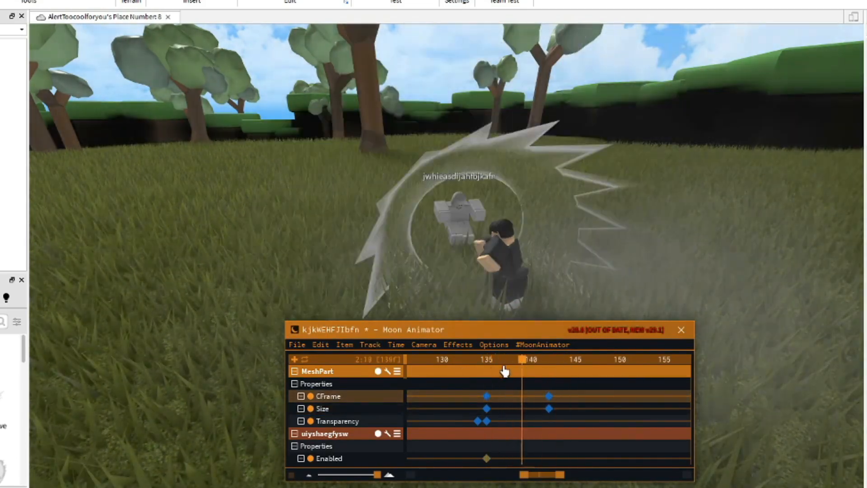
pyautogui.moveTo(505, 371); pyautogui.dragTo(461, 377)
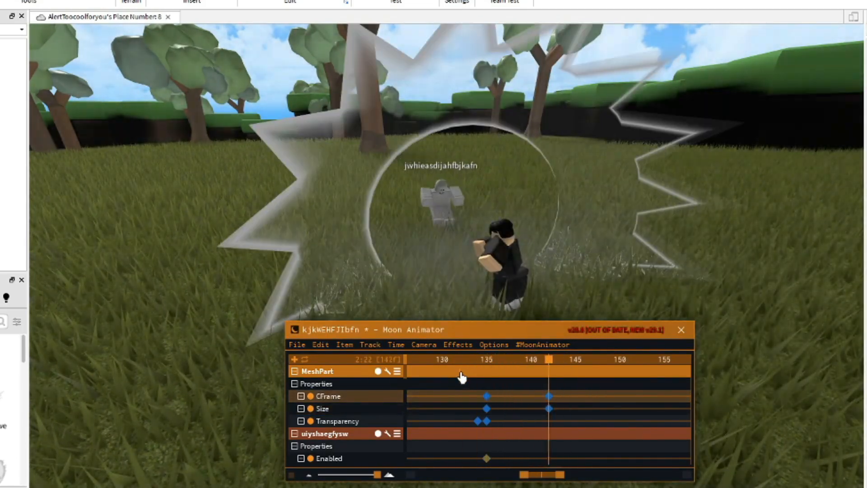
pyautogui.moveTo(557, 379); pyautogui.dragTo(474, 391)
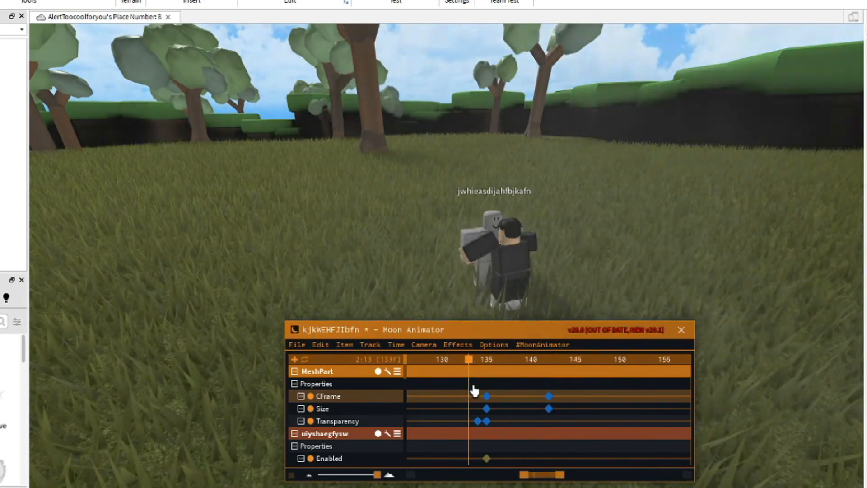
# Step: At frame 138, stretch the shockwave mesh lengthwise past the grey rig and keyframe its Size and CFrame
pyautogui.moveTo(583, 365); pyautogui.dragTo(514, 368)
pyautogui.press('a')
pyautogui.moveTo(568, 252); pyautogui.dragTo(567, 252, button='right')
pyautogui.click(516, 210)
pyautogui.moveTo(516, 210); pyautogui.dragTo(515, 208, button='right')
pyautogui.press('a')
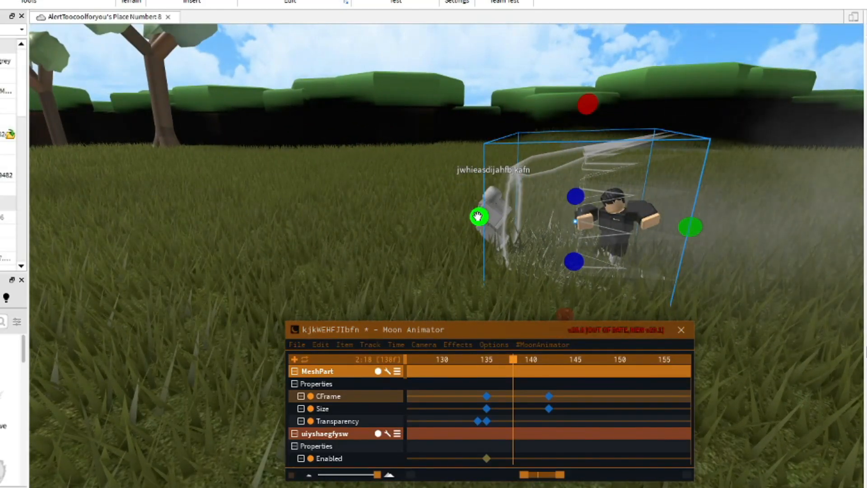
pyautogui.press('a')
pyautogui.moveTo(429, 218); pyautogui.dragTo(298, 221)
pyautogui.press('d')
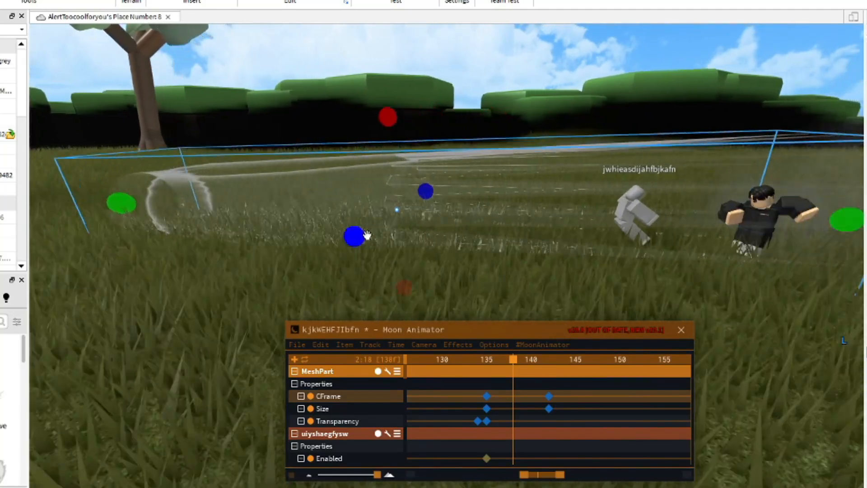
pyautogui.moveTo(441, 269); pyautogui.dragTo(440, 268, button='right')
pyautogui.scroll(-1, 440, 268)
pyautogui.click(464, 335)
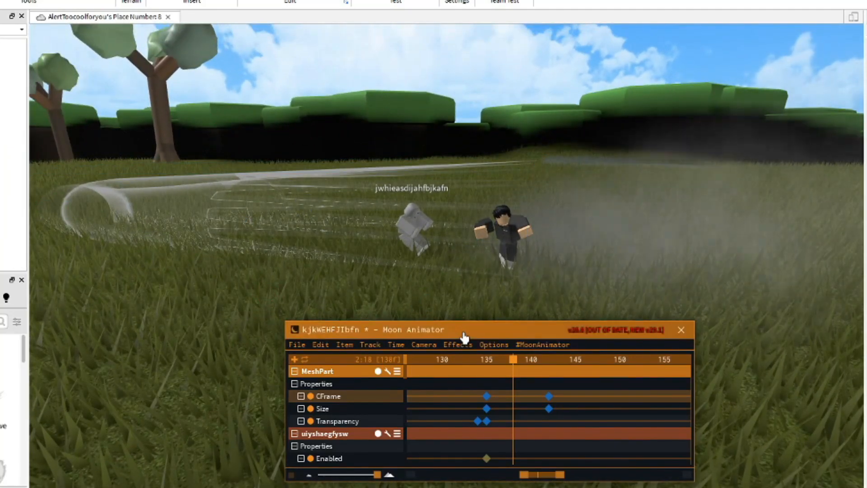
# Step: Scrub and play back the animation to check the shockwave's expansion after the impact
pyautogui.moveTo(506, 367)
pyautogui.mouseDown()
pyautogui.moveTo(449, 370)
pyautogui.moveTo(575, 371)
pyautogui.moveTo(559, 362)
pyautogui.moveTo(491, 368)
pyautogui.mouseUp()
pyautogui.moveTo(631, 241); pyautogui.dragTo(630, 243, button='right')
pyautogui.press('space')
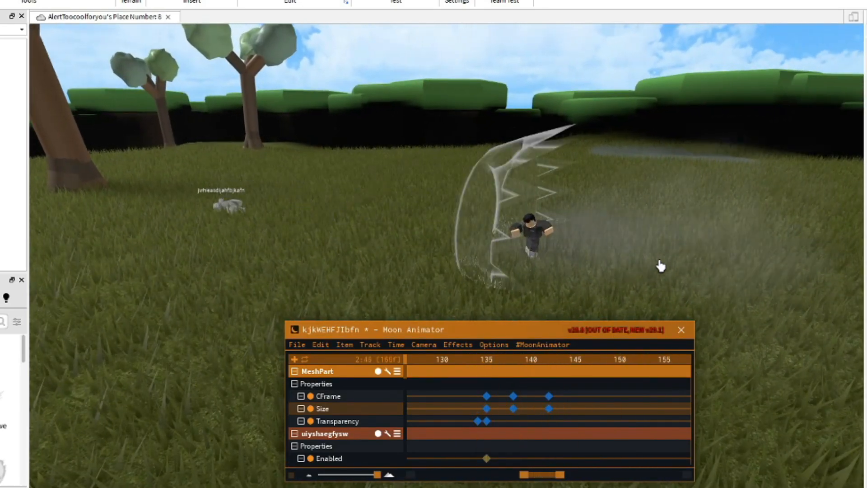
pyautogui.moveTo(542, 475); pyautogui.dragTo(563, 474)
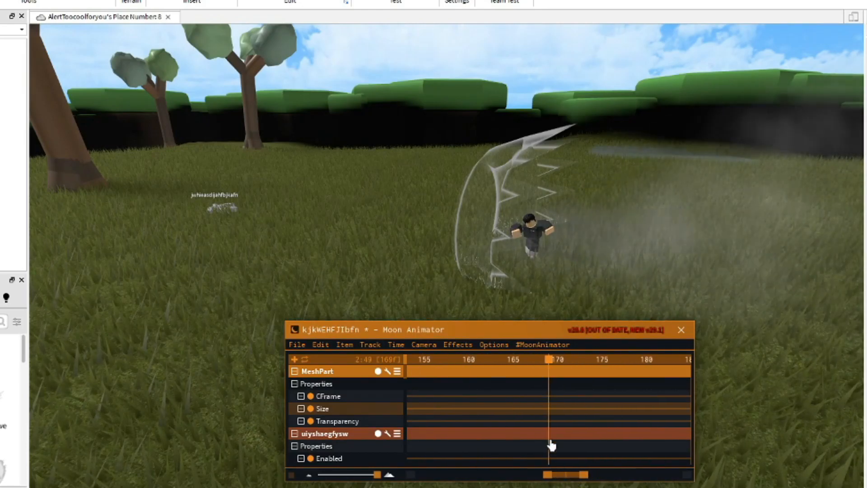
pyautogui.moveTo(344, 370); pyautogui.dragTo(405, 358)
pyautogui.press('space')
pyautogui.press('space')
# Step: At frame 163, enlarge the shockwave mesh further and add keyframes for its Size and CFrame
pyautogui.moveTo(537, 480); pyautogui.dragTo(562, 476)
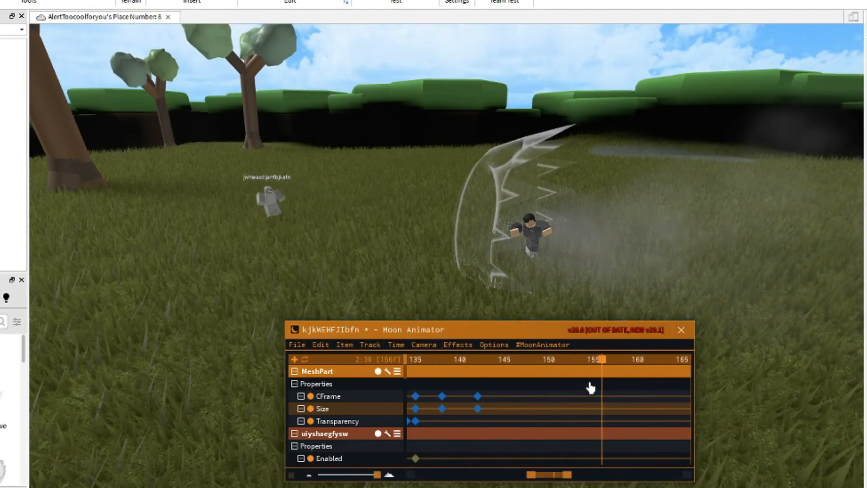
pyautogui.moveTo(600, 359); pyautogui.dragTo(664, 362)
pyautogui.press('w')
pyautogui.moveTo(836, 251); pyautogui.dragTo(491, 181, button='right')
pyautogui.click(567, 172)
pyautogui.press('d')
pyautogui.scroll(1, 467, 221)
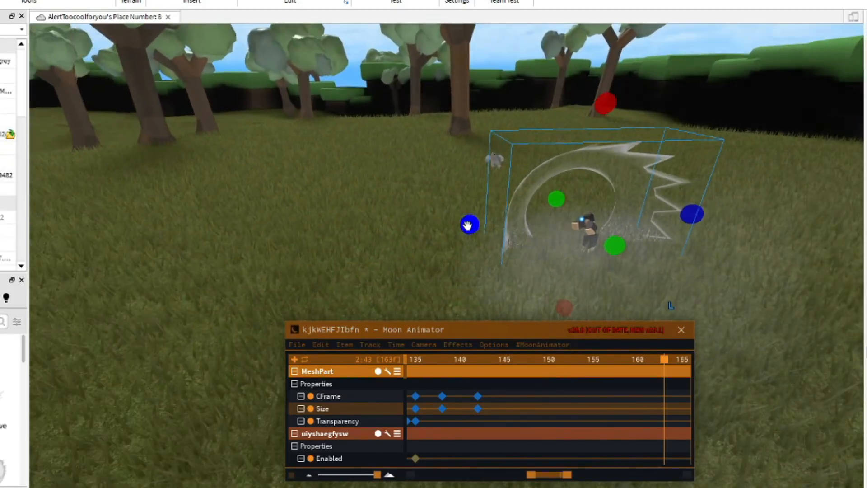
pyautogui.moveTo(468, 225); pyautogui.dragTo(433, 232)
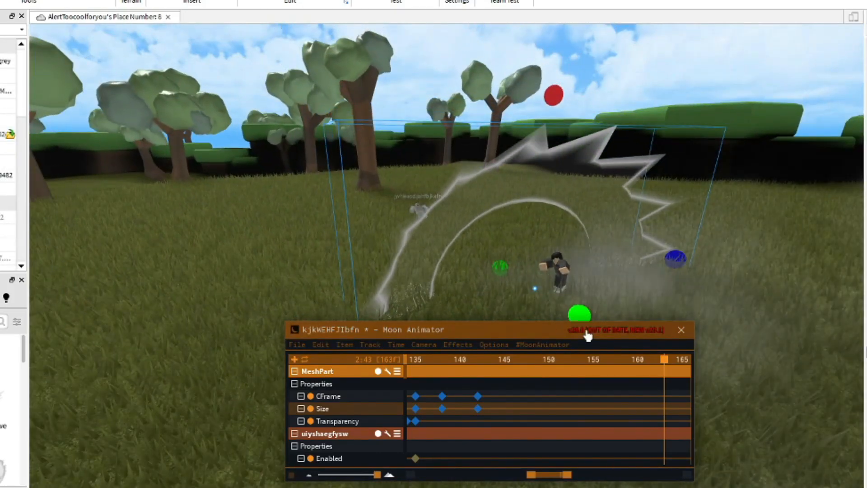
pyautogui.click(587, 334)
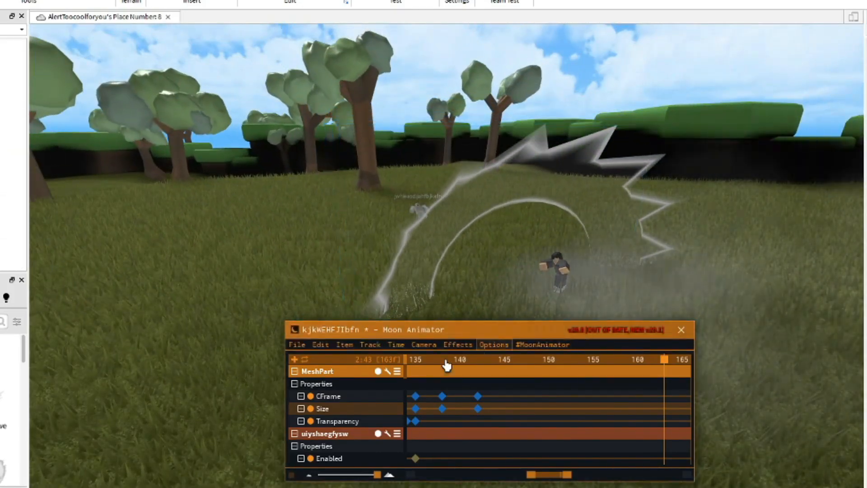
pyautogui.click(352, 396)
pyautogui.press('=')
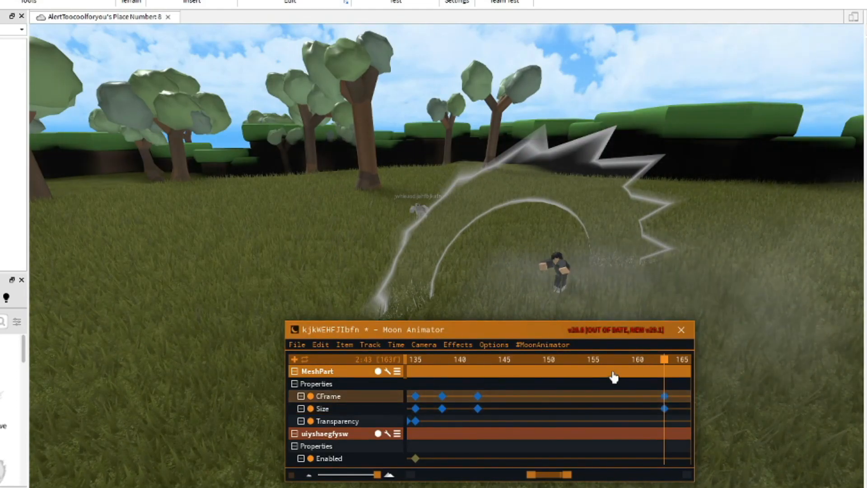
# Step: Scrub back before the impact and replay the animation to review the shockwave's full growth
pyautogui.moveTo(666, 361); pyautogui.dragTo(425, 402)
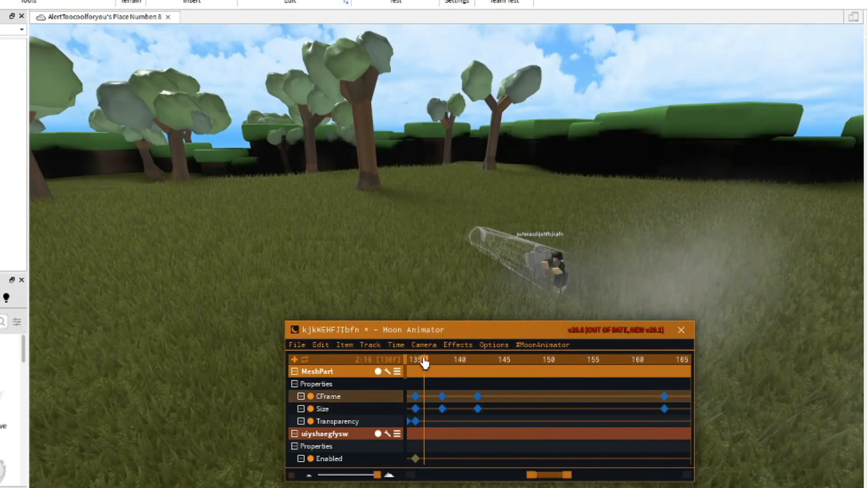
pyautogui.moveTo(422, 361); pyautogui.dragTo(363, 375)
pyautogui.press('space')
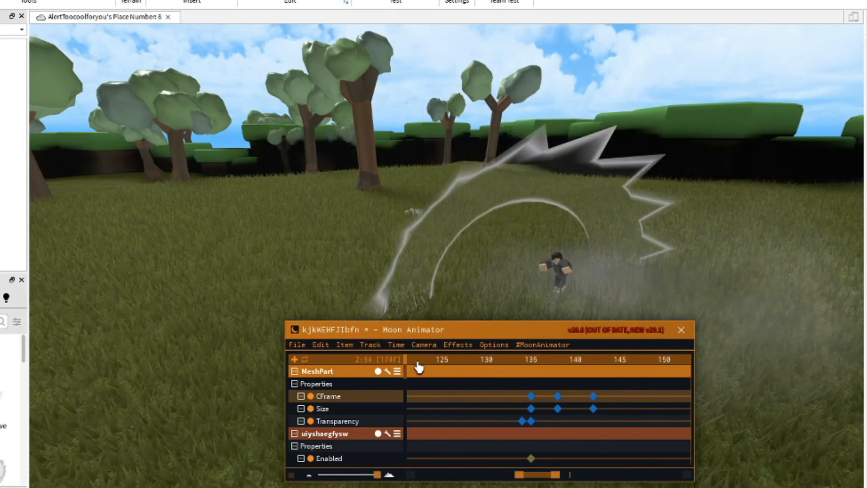
pyautogui.moveTo(542, 481); pyautogui.dragTo(541, 481)
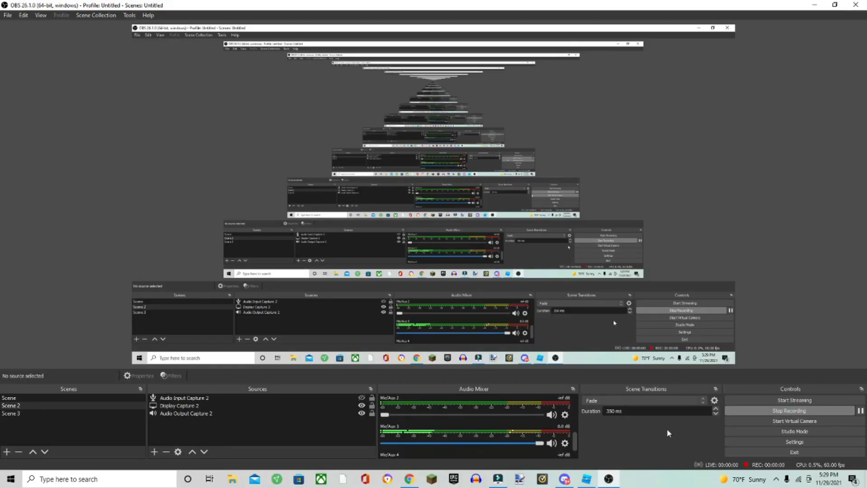
# Step: Switch to Roblox Studio and add a camera item to the Moon Animator timeline
pyautogui.click(587, 480)
pyautogui.moveTo(521, 326); pyautogui.dragTo(521, 297)
pyautogui.moveTo(575, 210); pyautogui.dragTo(575, 210, button='right')
pyautogui.press('s')
pyautogui.moveTo(459, 265); pyautogui.dragTo(459, 265, button='right')
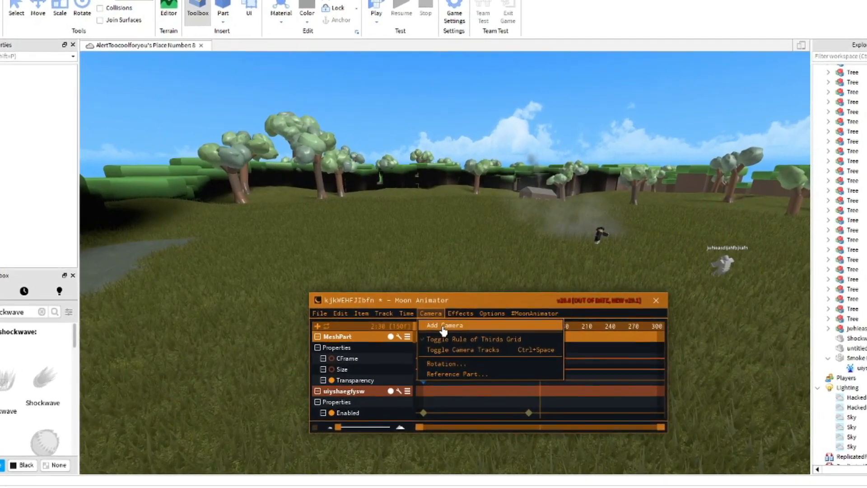
pyautogui.click(440, 315)
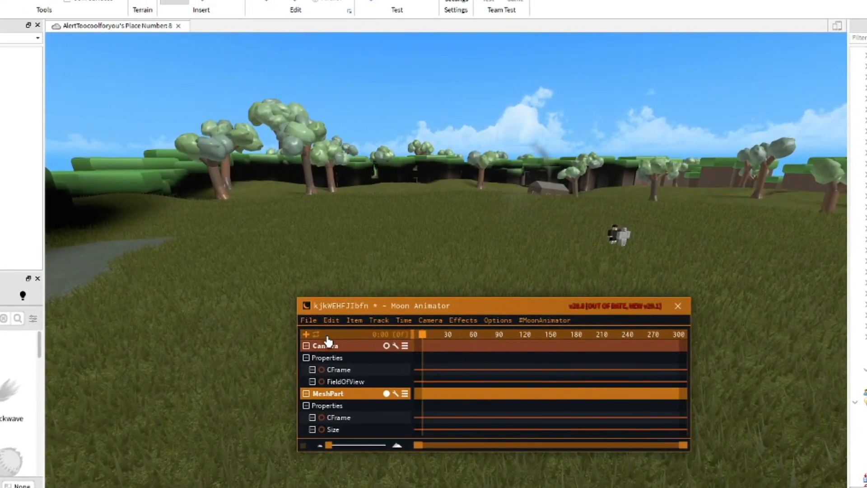
# Step: Frame both rigs from a distance and keyframe the Camera's CFrame at frame 0
pyautogui.click(340, 370)
pyautogui.moveTo(455, 268); pyautogui.dragTo(453, 273, button='right')
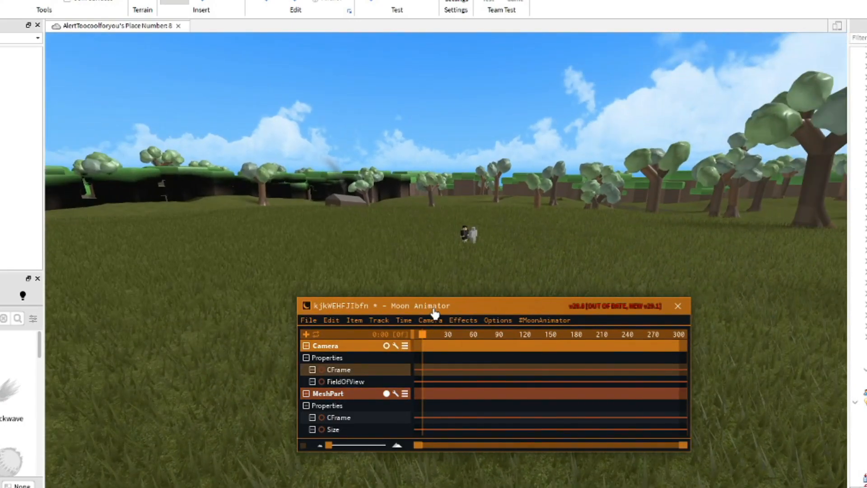
pyautogui.moveTo(496, 270); pyautogui.dragTo(496, 270, button='right')
pyautogui.press('a')
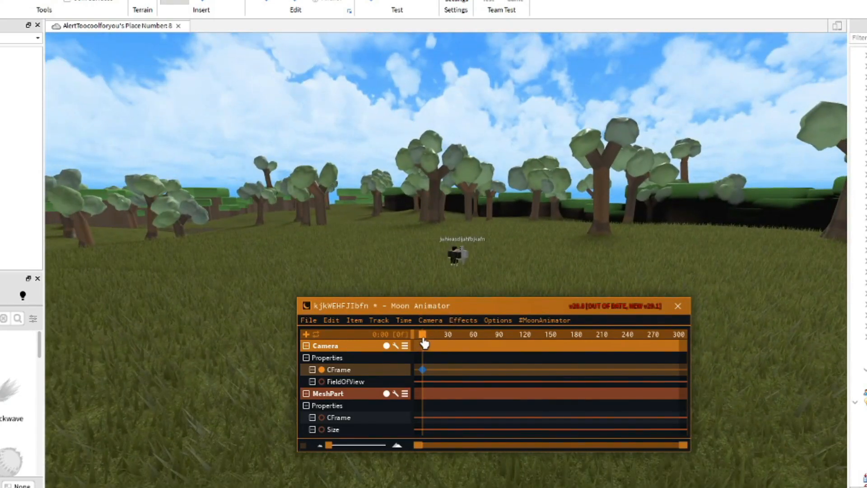
# Step: Fly the camera view toward the rigs at a further point on the timeline and play back the shot
pyautogui.moveTo(423, 343); pyautogui.dragTo(461, 340)
pyautogui.press('w')
pyautogui.moveTo(511, 264); pyautogui.dragTo(509, 264, button='right')
pyautogui.moveTo(522, 337); pyautogui.dragTo(421, 340)
pyautogui.moveTo(511, 310); pyautogui.dragTo(503, 343)
pyautogui.press('space')
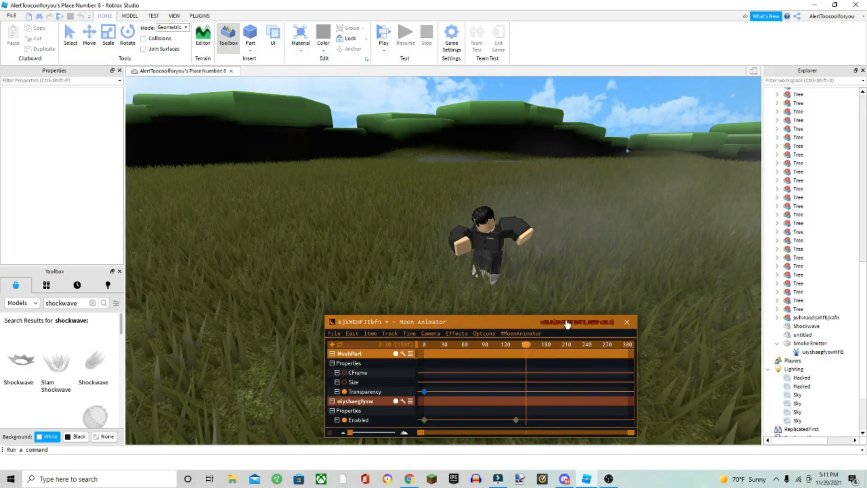
# Step: Set up a distant viewpoint across the field, facing the fight scene and its smoke
pyautogui.press('w')
pyautogui.moveTo(522, 263); pyautogui.dragTo(482, 237, button='right')
pyautogui.press('w')
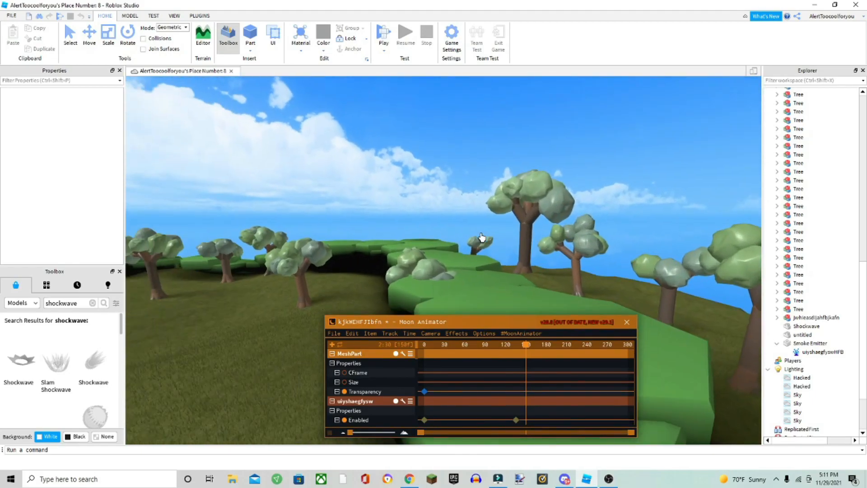
pyautogui.moveTo(481, 237); pyautogui.dragTo(481, 237, button='right')
pyautogui.press('w')
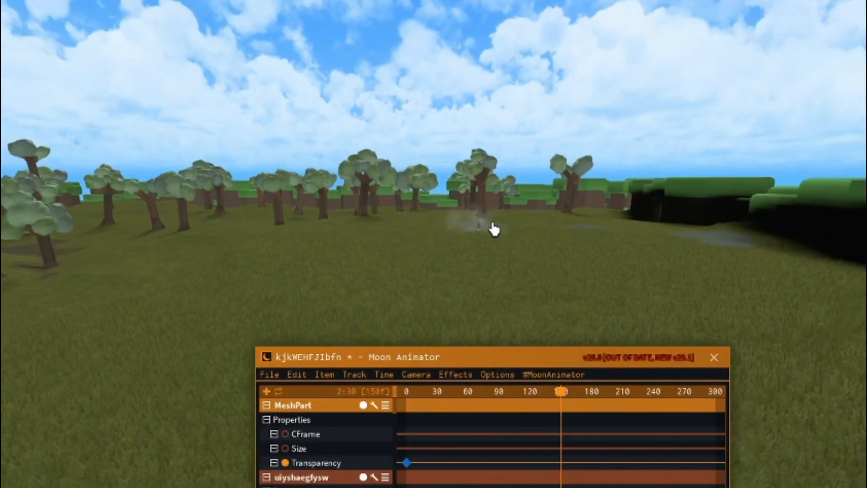